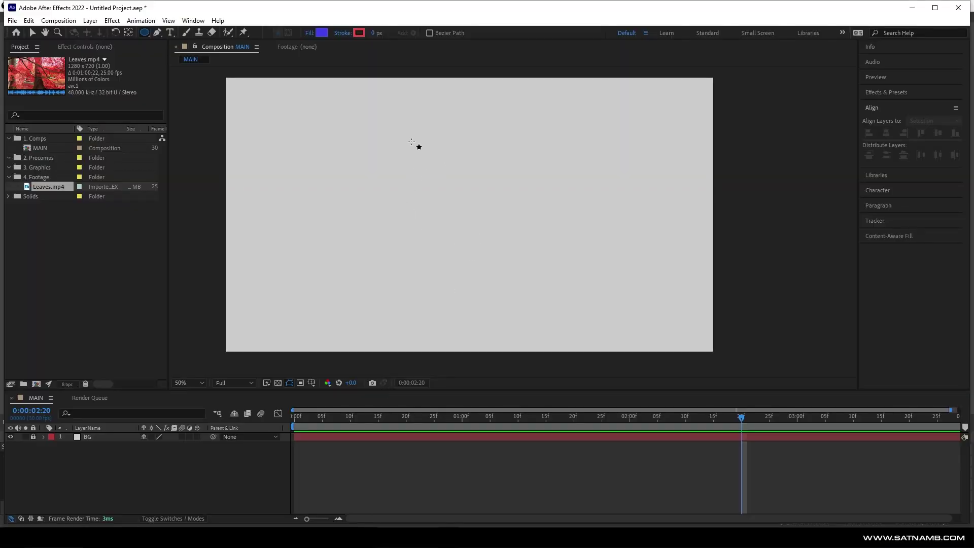
- Draw a blue circle and centre it horizontally and vertically in the comp
{"action": "left_click_drag", "start_coordinate": [399, 125], "coordinate": [500, 208]}
{"action": "left_click", "coordinate": [886, 133]}
{"action": "left_click", "coordinate": [938, 133]}
{"action": "left_click", "coordinate": [474, 500]}
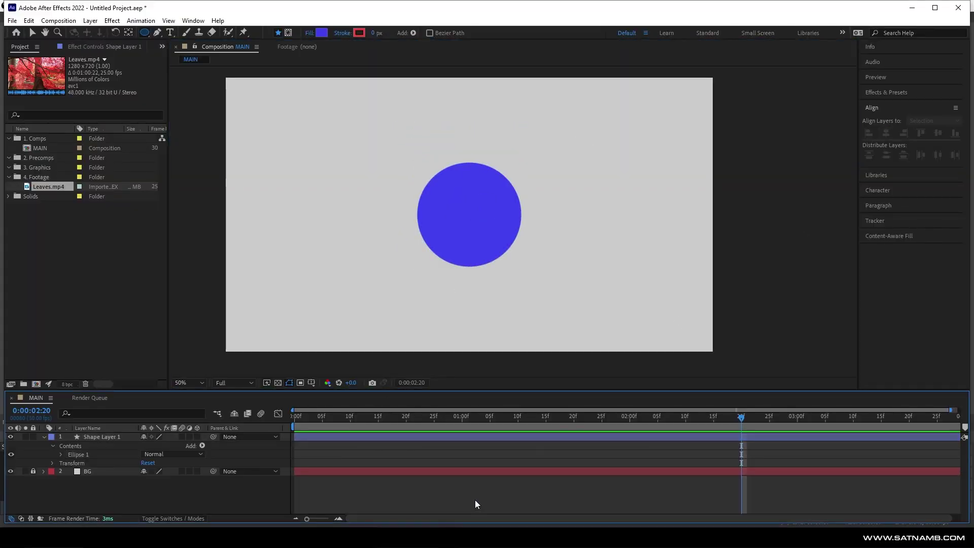
- Add a new null layer, Null 20, and parent the circle layer to it
{"action": "left_click", "coordinate": [91, 20]}
{"action": "mouse_move", "coordinate": [152, 32]}
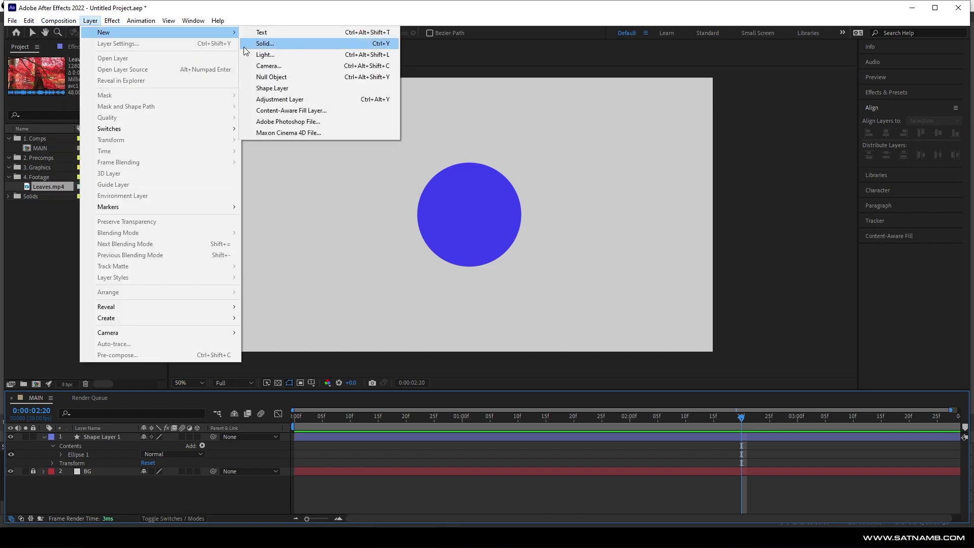
{"action": "left_click", "coordinate": [271, 77]}
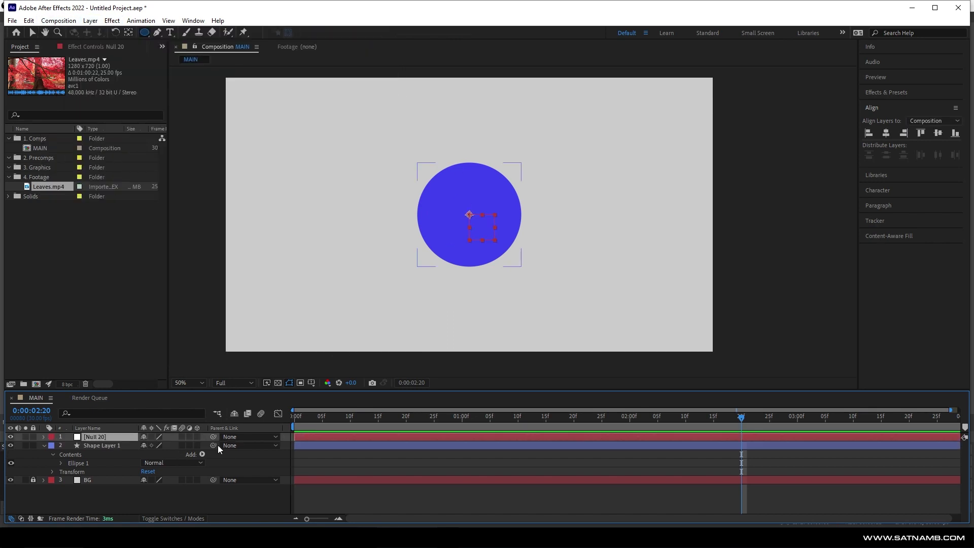
{"action": "left_click_drag", "start_coordinate": [214, 446], "coordinate": [138, 437]}
{"action": "left_click", "coordinate": [293, 415]}
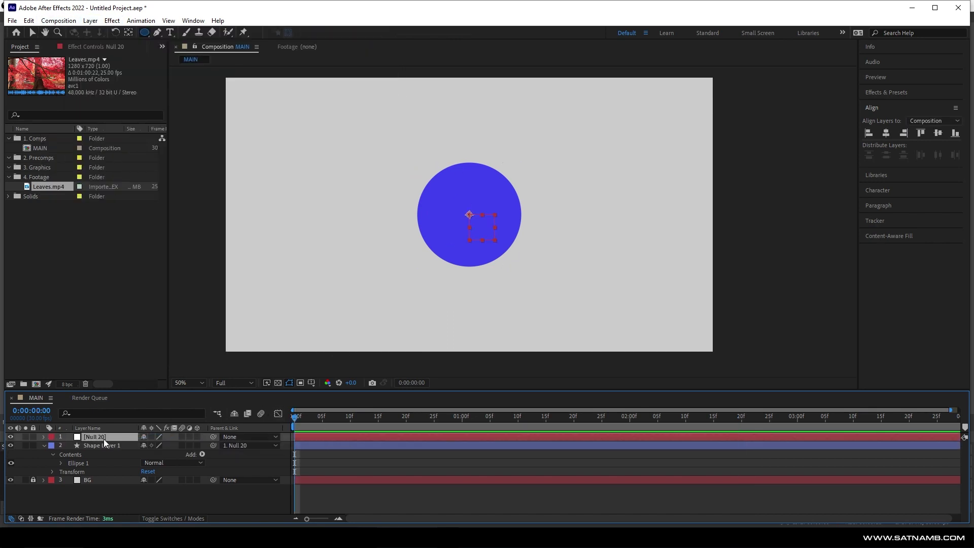
- Test the null by moving and scaling it with the circle attached, then undo
{"action": "key", "text": "p"}
{"action": "left_click", "coordinate": [32, 32]}
{"action": "left_click_drag", "start_coordinate": [442, 220], "coordinate": [402, 237]}
{"action": "key", "text": "s"}
{"action": "left_click_drag", "start_coordinate": [172, 445], "coordinate": [289, 458]}
{"action": "key", "text": "ctrl+z"}
- Centre Null 20 horizontally and vertically in the comp
{"action": "left_click", "coordinate": [375, 437]}
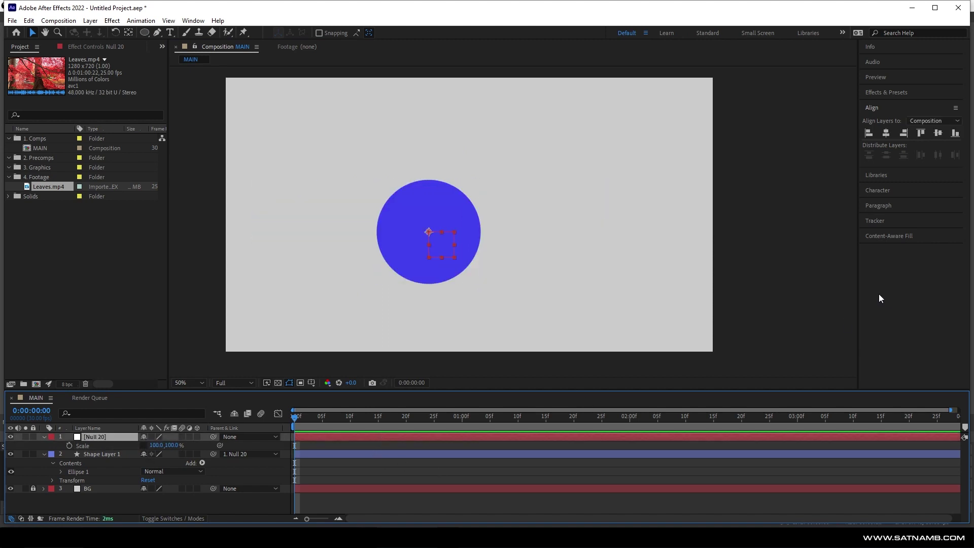
{"action": "left_click", "coordinate": [886, 133]}
{"action": "left_click", "coordinate": [939, 133]}
- Duplicate the circle, resize the copy to 100,100 and move it up-left
{"action": "left_click", "coordinate": [551, 454]}
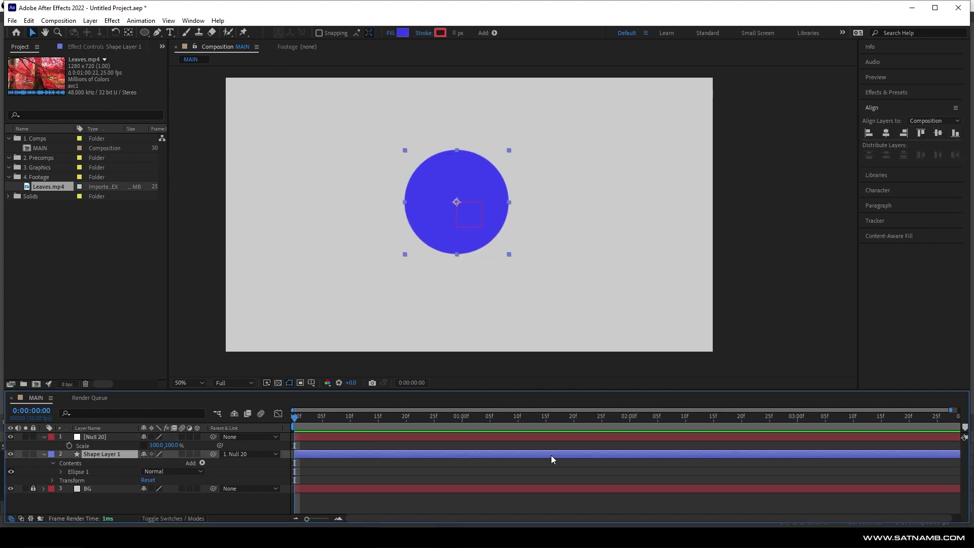
{"action": "key", "text": "ctrl+d"}
{"action": "left_click_drag", "start_coordinate": [449, 187], "coordinate": [390, 180]}
{"action": "key", "text": "ctrl+f"}
{"action": "type", "text": "siz"}
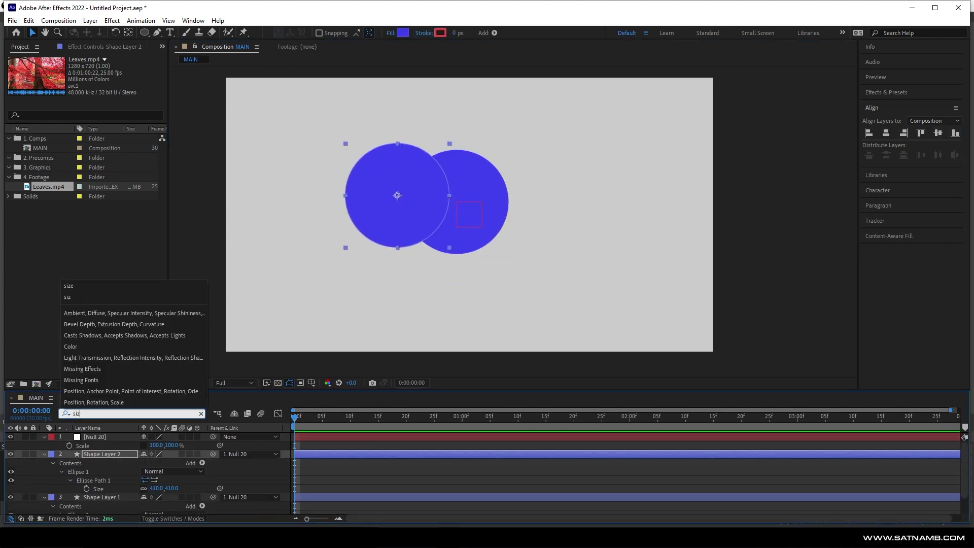
{"action": "left_click", "coordinate": [168, 488]}
{"action": "key", "text": "Return"}
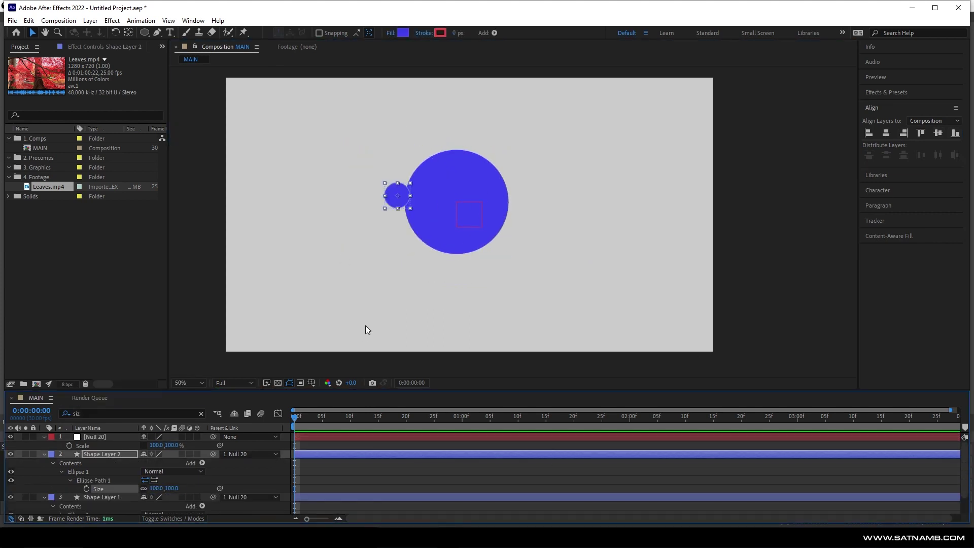
{"action": "left_click_drag", "start_coordinate": [404, 207], "coordinate": [370, 213]}
- Duplicate the small circle and give Shape Layer 4 a 200,200 ellipse size
{"action": "key", "text": "ctrl+d"}
{"action": "key", "text": "ctrl+d"}
{"action": "left_click", "coordinate": [128, 413]}
{"action": "type", "text": "e"}
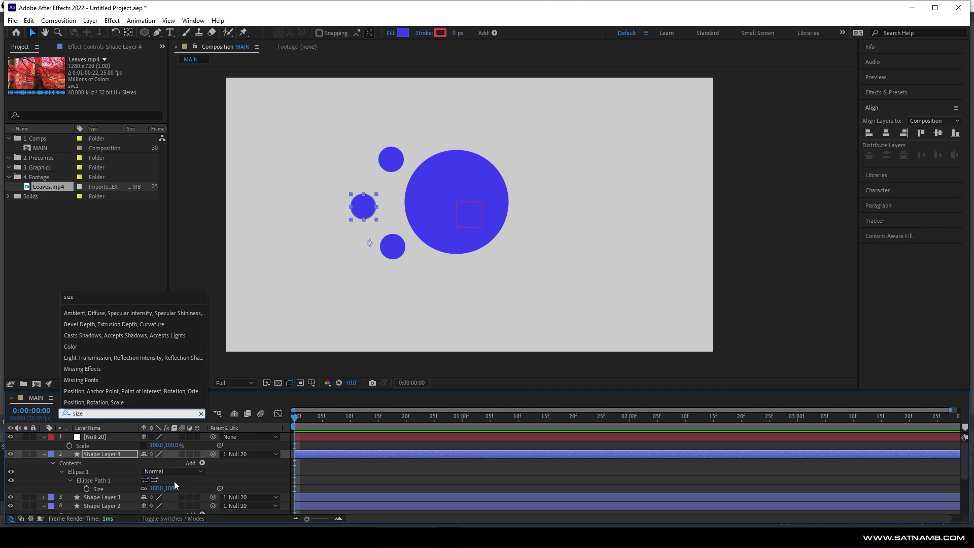
{"action": "left_click", "coordinate": [174, 488]}
{"action": "type", "text": "200"}
{"action": "key", "text": "Return"}
{"action": "left_click_drag", "start_coordinate": [368, 204], "coordinate": [375, 201]}
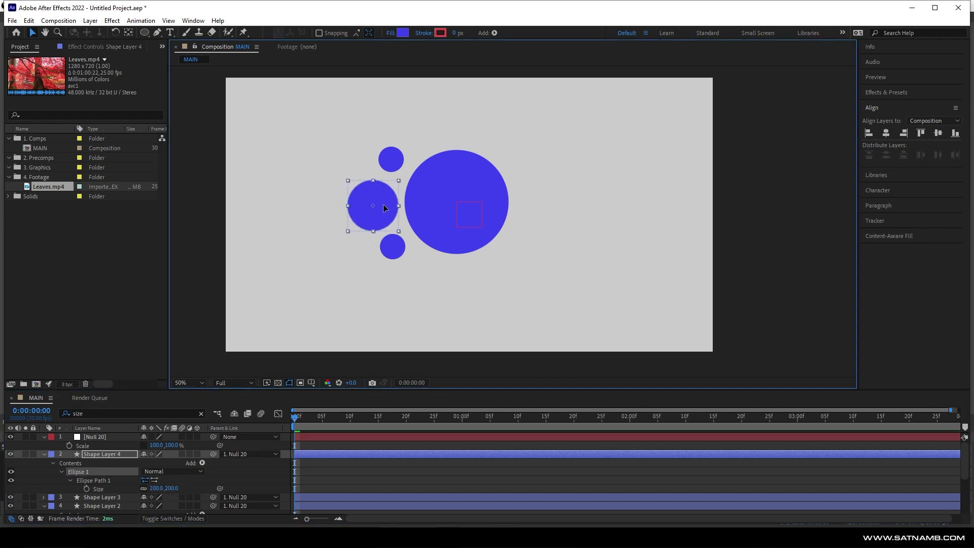
- Centre the anchor points of the three copied circle layers on their content
{"action": "left_click", "coordinate": [418, 437]}
{"action": "left_click", "coordinate": [370, 456]}
{"action": "scroll", "coordinate": [341, 483], "scroll_direction": "down", "scroll_amount": 1}
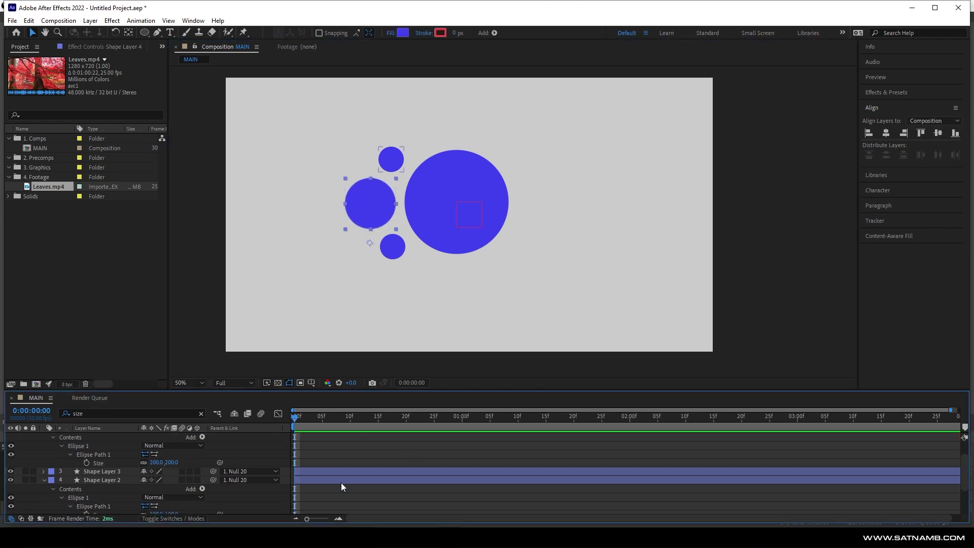
{"action": "left_click", "coordinate": [341, 483], "text": "shift"}
{"action": "right_click", "coordinate": [341, 483]}
{"action": "mouse_move", "coordinate": [387, 238]}
{"action": "left_click", "coordinate": [535, 347]}
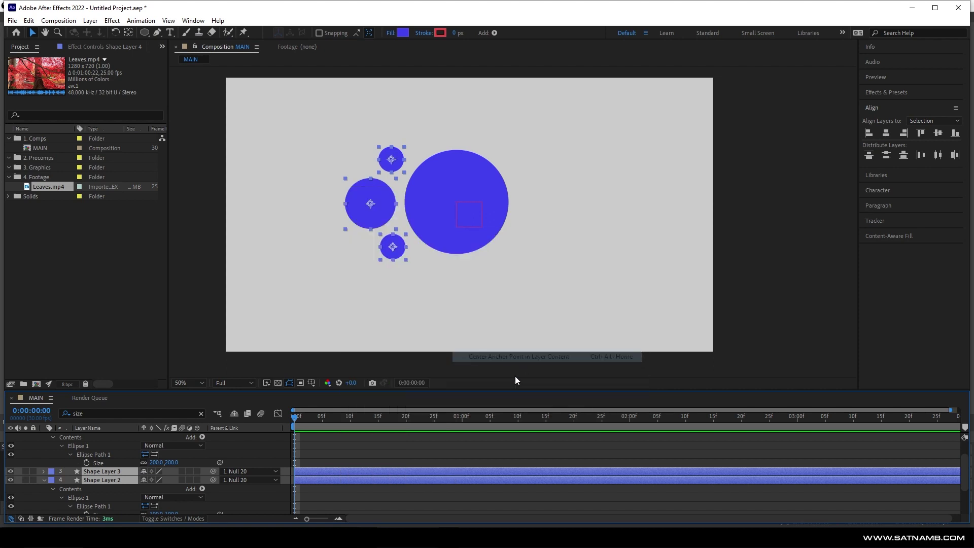
{"action": "scroll", "coordinate": [456, 452], "scroll_direction": "up", "scroll_amount": 1}
{"action": "left_click", "coordinate": [440, 438]}
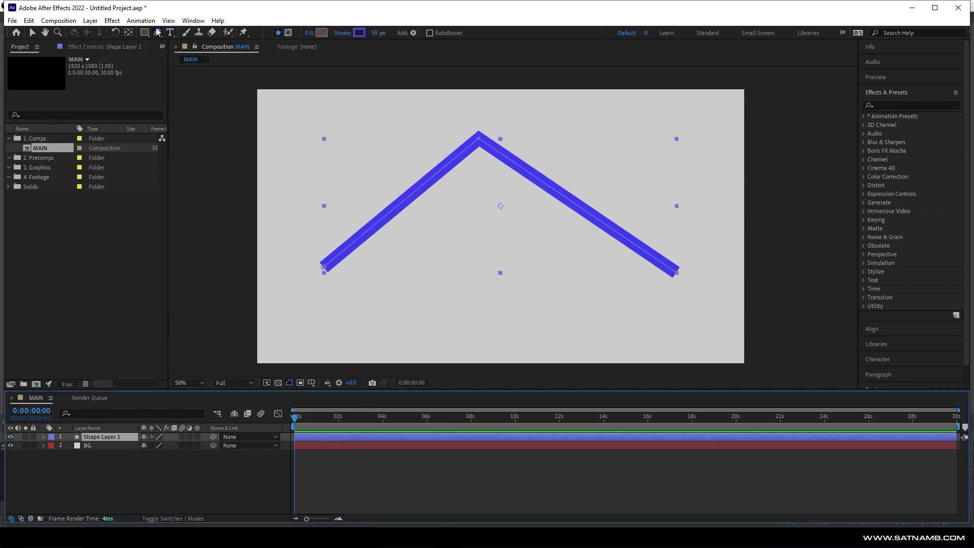
- Try Create Nulls From Paths' Points Follow Nulls and dismiss the no-path error
{"action": "left_click", "coordinate": [169, 20]}
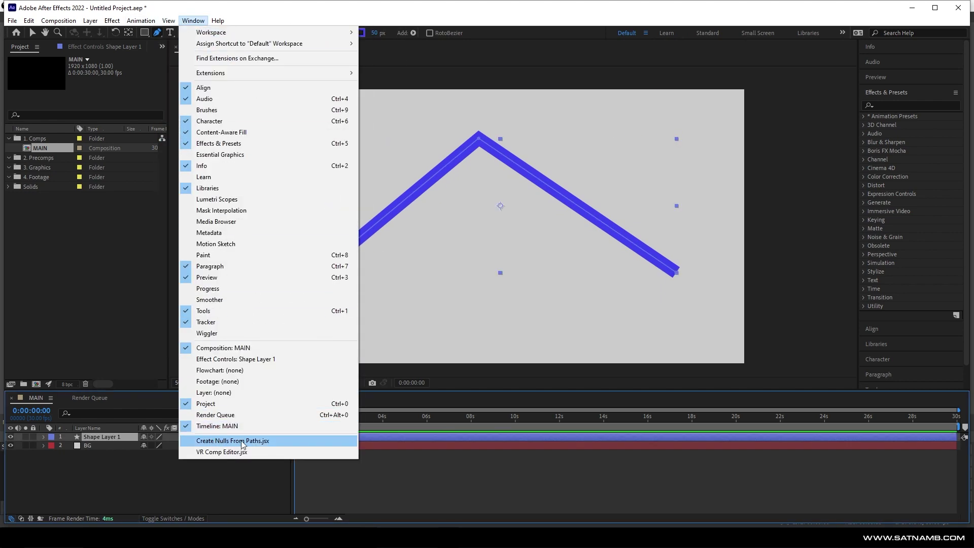
{"action": "left_click", "coordinate": [292, 442]}
{"action": "left_click", "coordinate": [102, 92]}
{"action": "key", "text": "Return"}
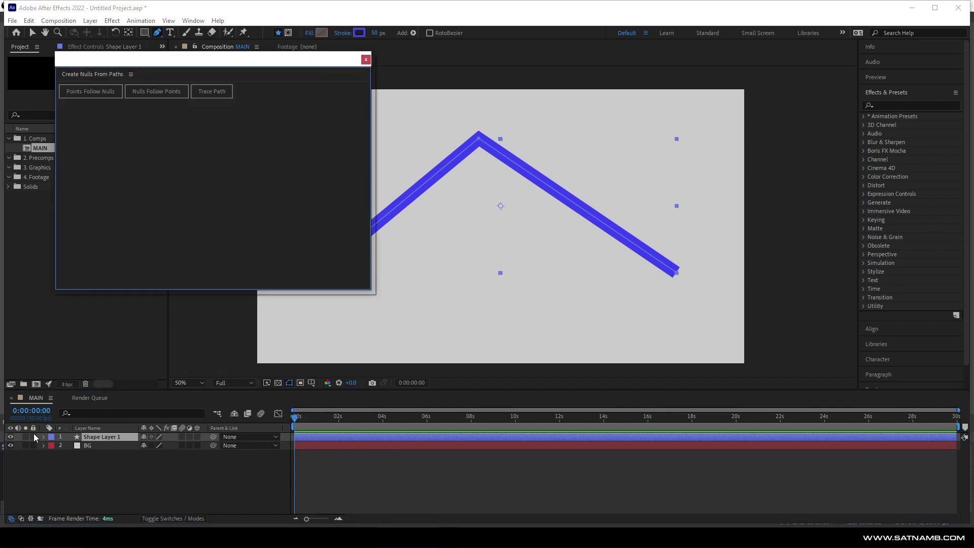
- Select Shape Layer 1's Path property and create Points Follow Nulls for it
{"action": "left_click", "coordinate": [42, 437]}
{"action": "left_click", "coordinate": [61, 455]}
{"action": "left_click", "coordinate": [101, 462]}
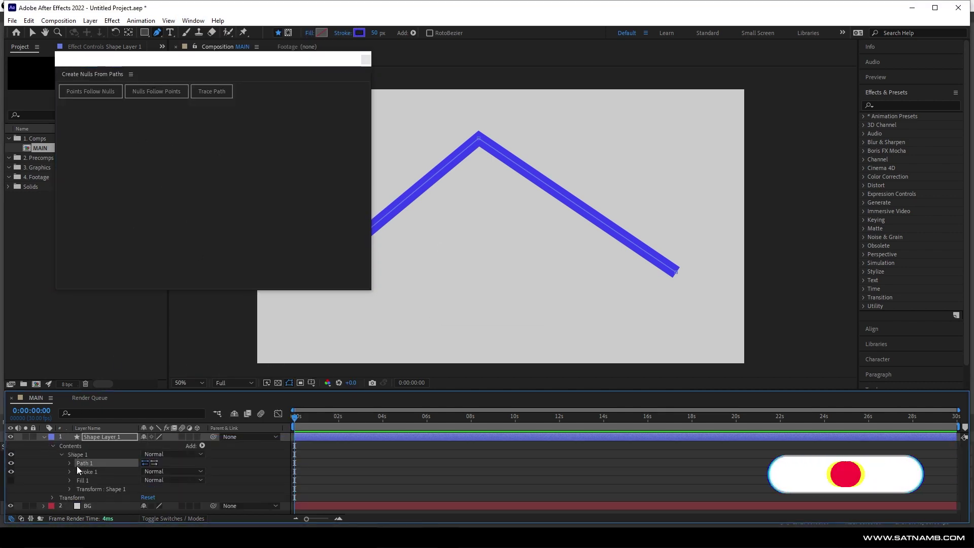
{"action": "left_click", "coordinate": [69, 463]}
{"action": "left_click", "coordinate": [100, 472]}
{"action": "left_click", "coordinate": [95, 92]}
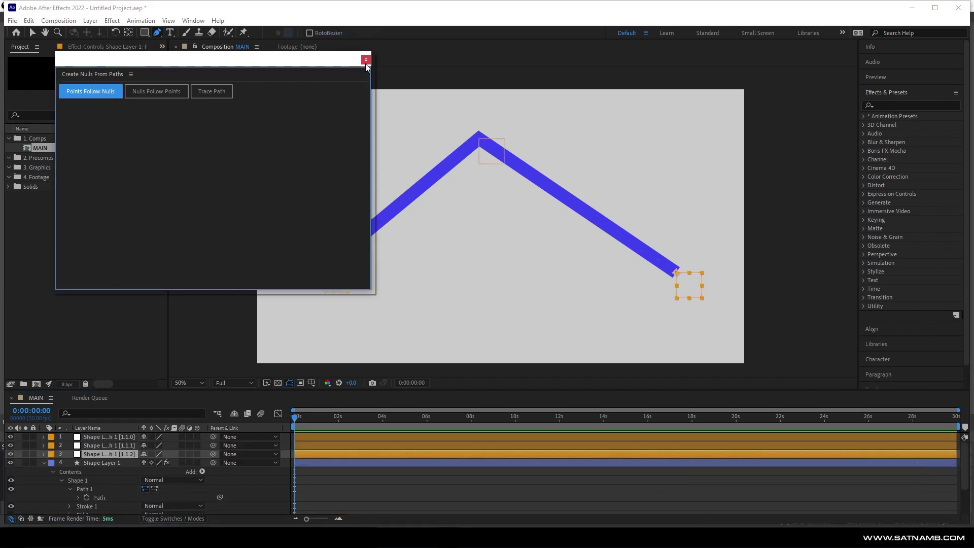
{"action": "left_click_drag", "start_coordinate": [364, 63], "coordinate": [290, 63]}
{"action": "left_click", "coordinate": [316, 60]}
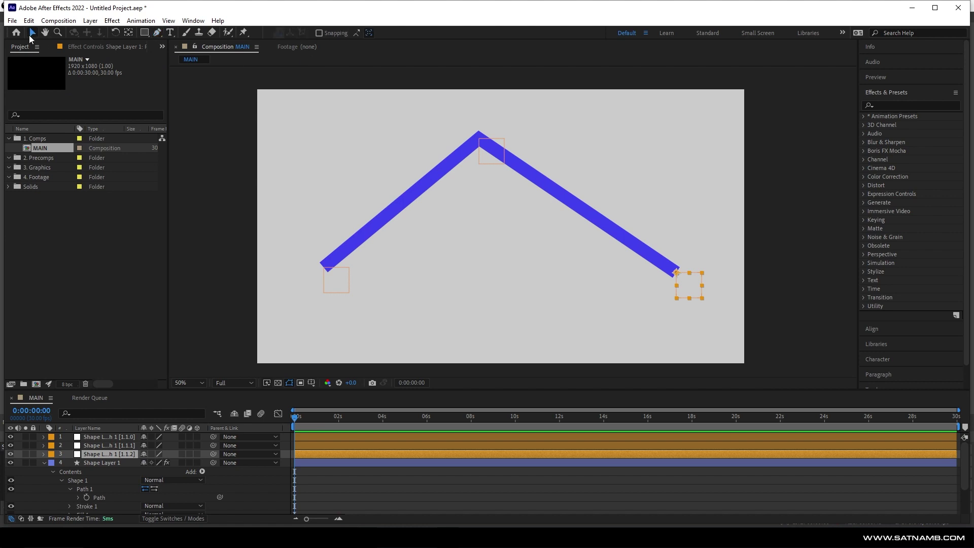
- Drag the apex null left and the right-end null down-right to reshape the line
{"action": "left_click", "coordinate": [482, 161]}
{"action": "left_click_drag", "start_coordinate": [492, 159], "coordinate": [466, 168]}
{"action": "left_click", "coordinate": [700, 293]}
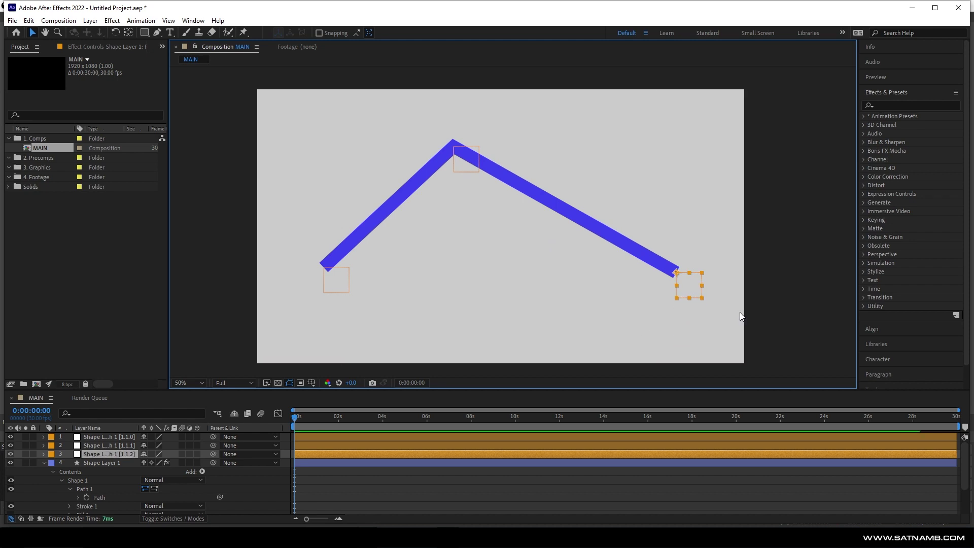
{"action": "mouse_move", "coordinate": [694, 285]}
{"action": "left_mouse_down"}
{"action": "mouse_move", "coordinate": [458, 262]}
{"action": "mouse_move", "coordinate": [650, 258]}
{"action": "mouse_move", "coordinate": [702, 294]}
{"action": "left_mouse_up"}
{"action": "left_click", "coordinate": [132, 438], "text": "shift"}
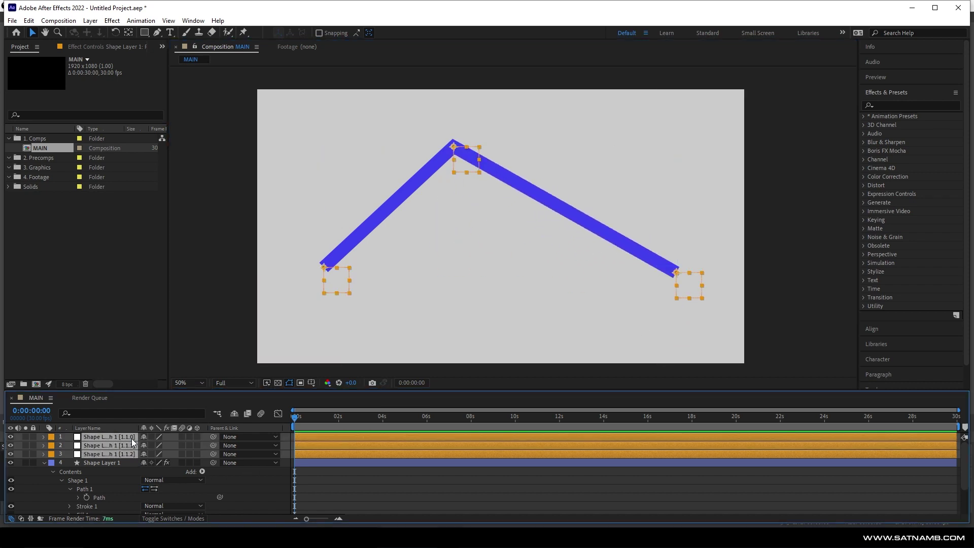
{"action": "left_click", "coordinate": [320, 491]}
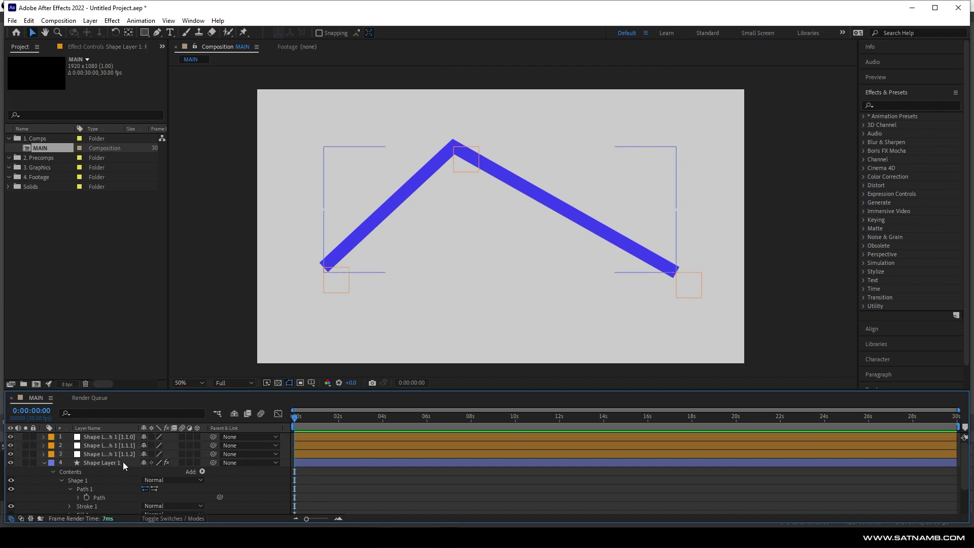
- Reveal the Position property of the right-end, apex and left-end nulls
{"action": "left_click", "coordinate": [117, 454]}
{"action": "key", "text": "p"}
{"action": "left_click", "coordinate": [118, 446]}
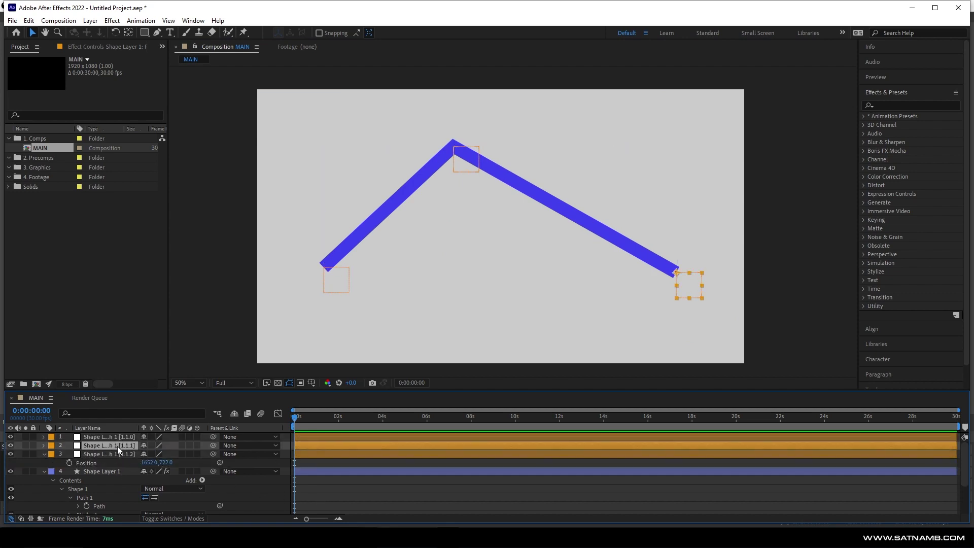
{"action": "key", "text": "p"}
{"action": "left_click", "coordinate": [120, 437]}
{"action": "key", "text": "p"}
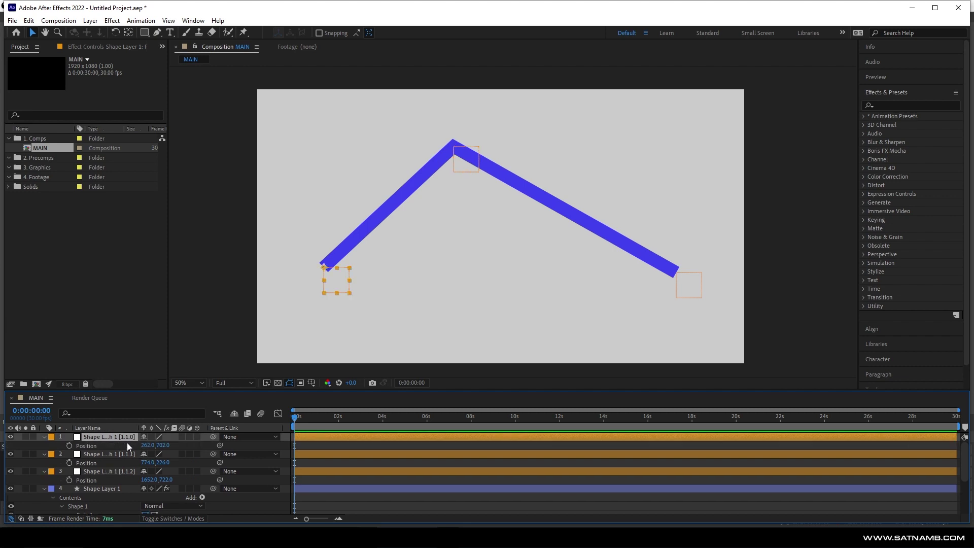
- Add a wiggle(2,100) expression to the Position of all three nulls
{"action": "left_click", "coordinate": [68, 446], "text": "alt"}
{"action": "type", "text": "wiggle()"}
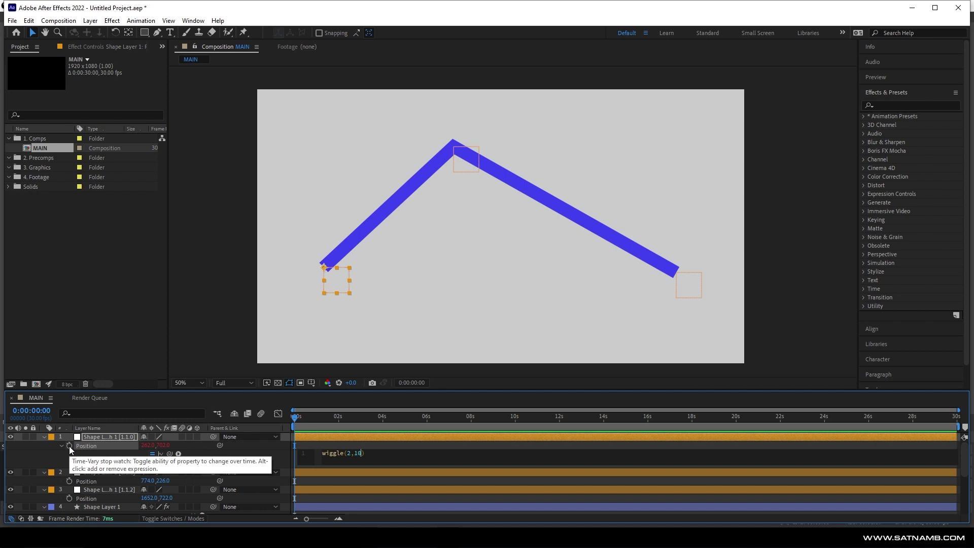
{"action": "key", "text": "KP_Enter"}
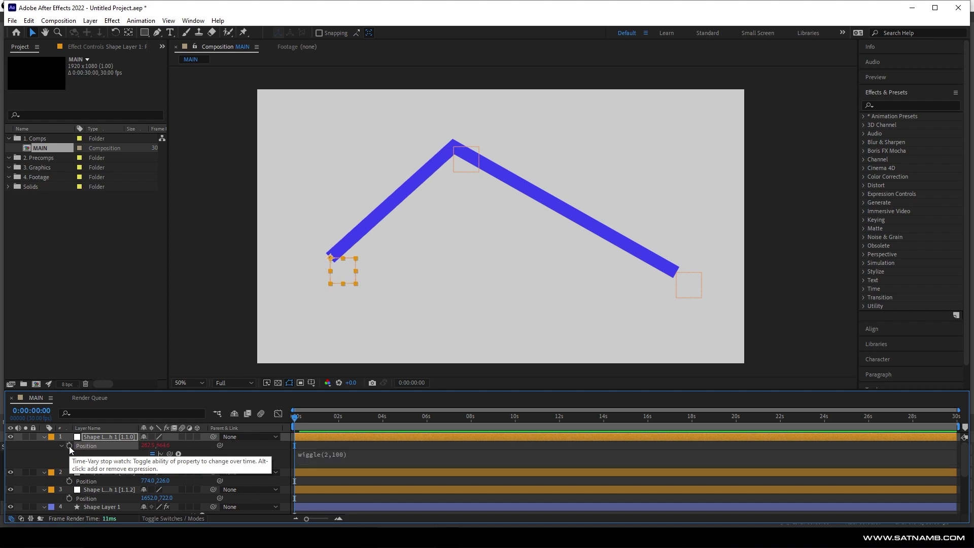
{"action": "left_click", "coordinate": [70, 482], "text": "alt"}
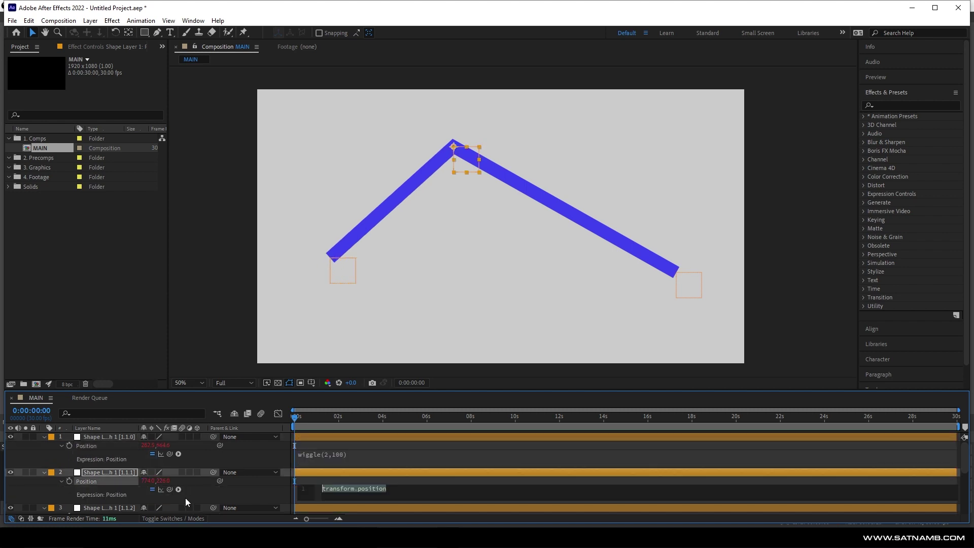
{"action": "type", "text": "wiggle(2,100)"}
{"action": "key", "text": "KP_Enter"}
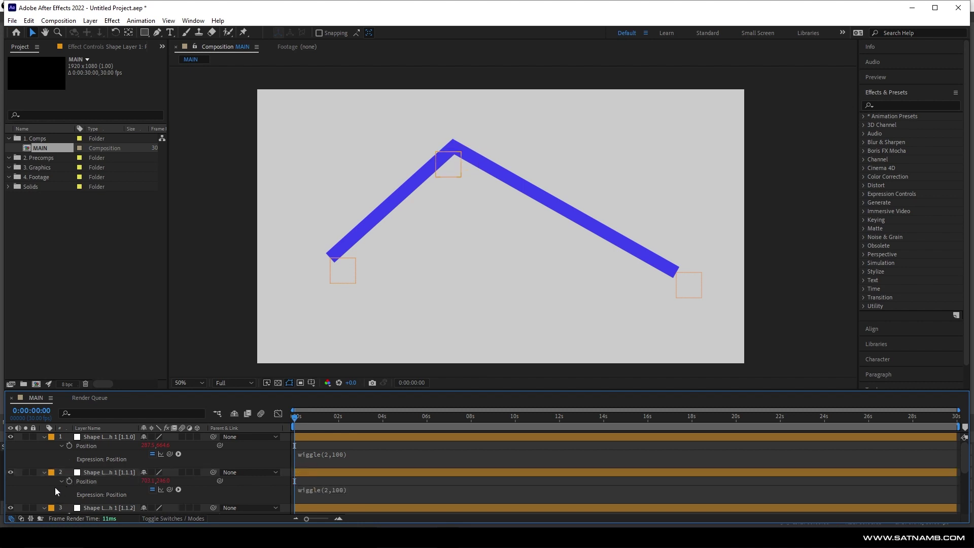
{"action": "scroll", "coordinate": [69, 488], "scroll_direction": "down", "scroll_amount": 2}
{"action": "left_click", "coordinate": [69, 490], "text": "alt"}
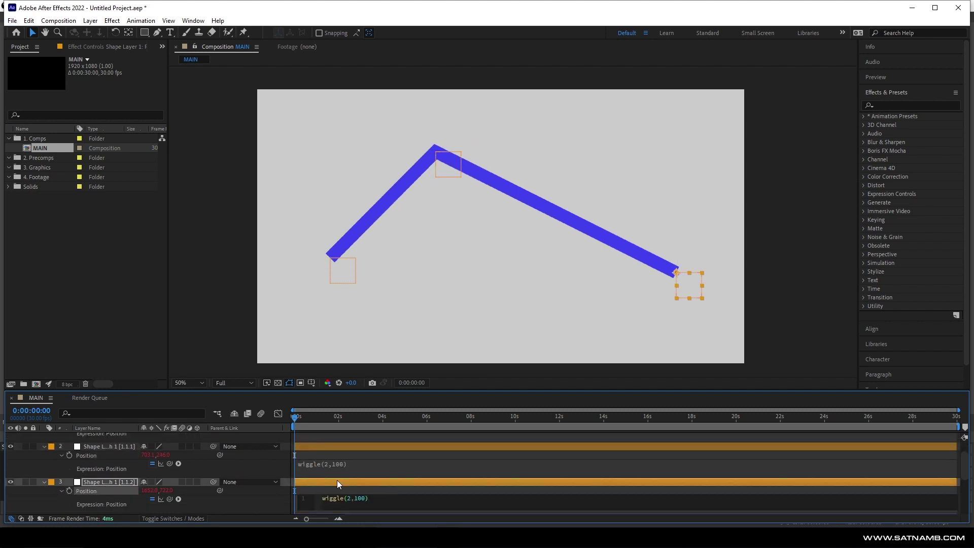
{"action": "left_click", "coordinate": [374, 469]}
{"action": "left_click", "coordinate": [407, 448]}
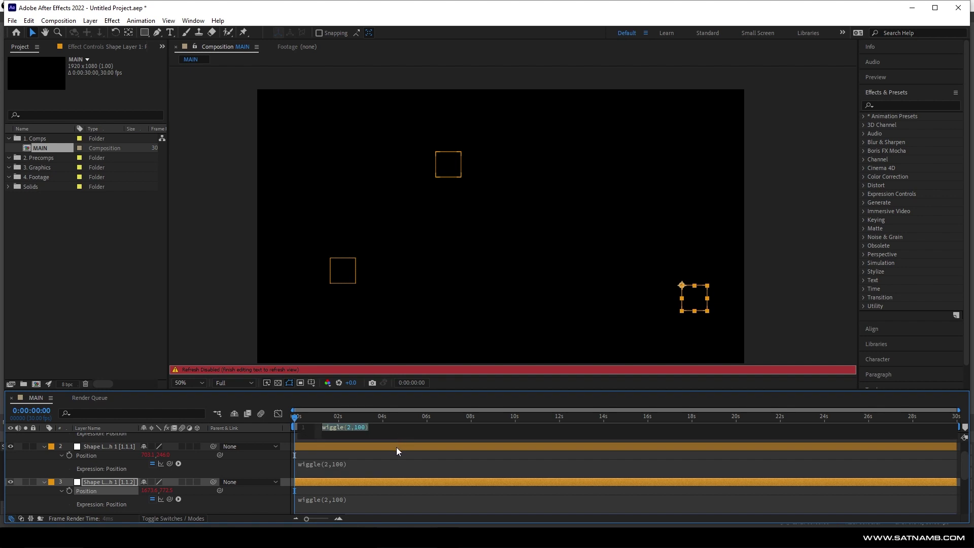
- Preview the wiggle, then pen-draw a straight horizontal line across the comp
{"action": "key", "text": "space"}
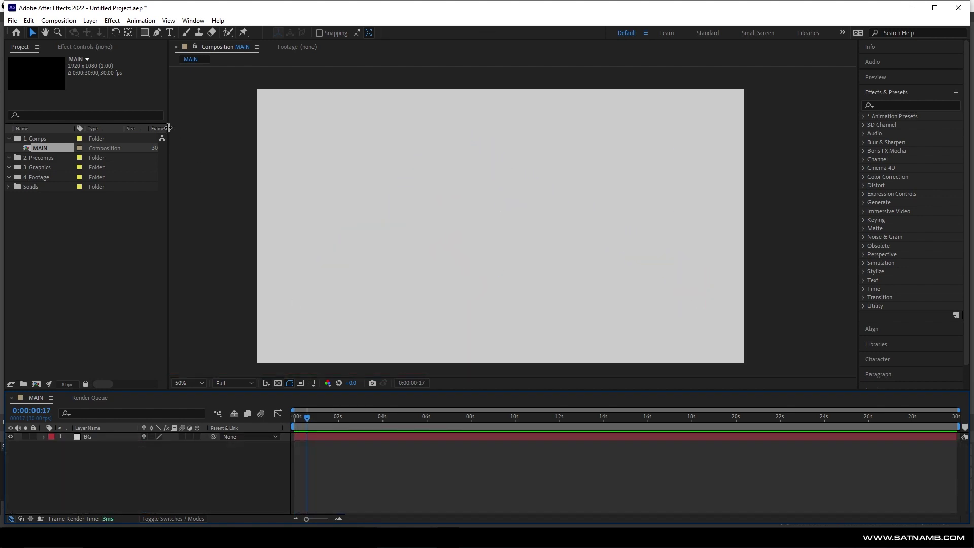
{"action": "left_click", "coordinate": [157, 33]}
{"action": "left_click", "coordinate": [318, 254]}
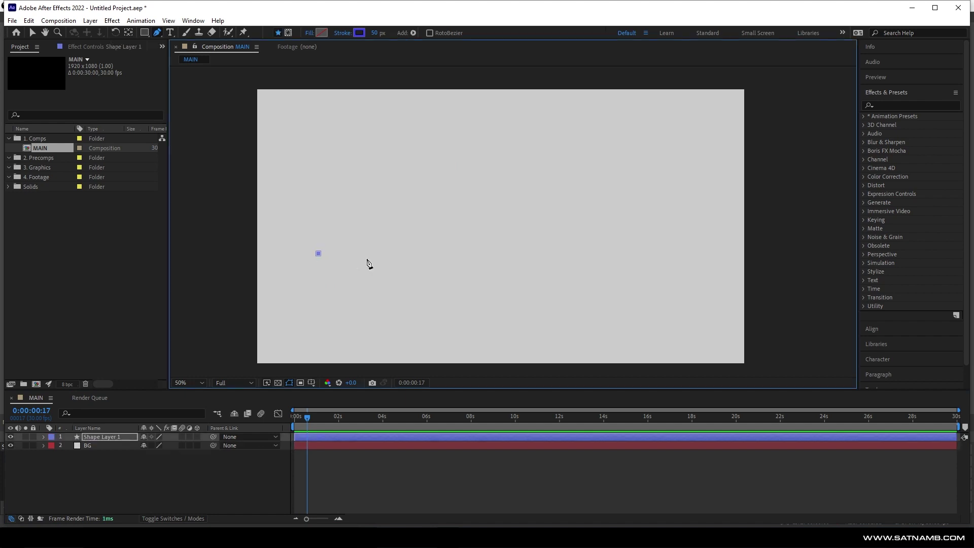
{"action": "left_click", "coordinate": [662, 254]}
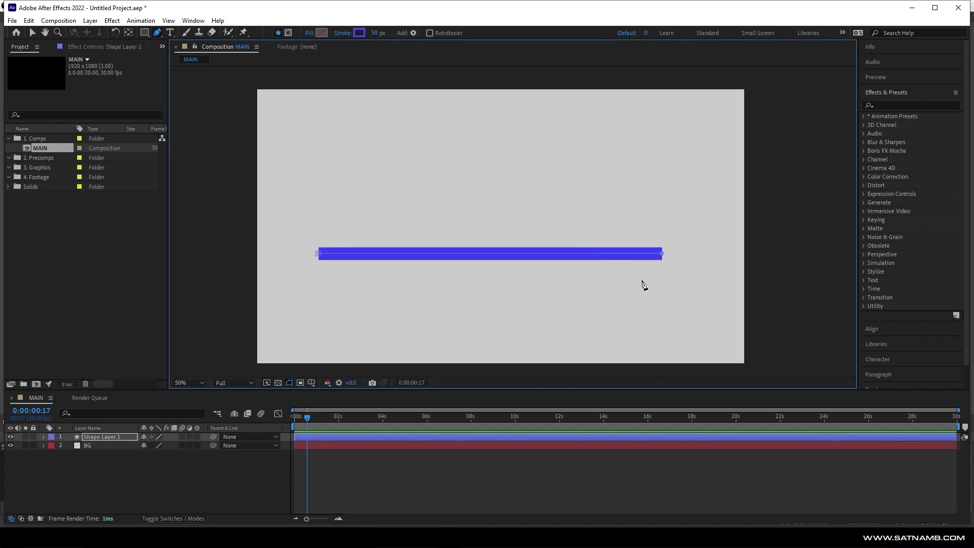
- Add Trim Paths to the line and keyframe its End value near two seconds
{"action": "left_click", "coordinate": [336, 421]}
{"action": "left_click", "coordinate": [43, 437]}
{"action": "left_click", "coordinate": [53, 446]}
{"action": "left_click", "coordinate": [202, 445]}
{"action": "left_click", "coordinate": [238, 395]}
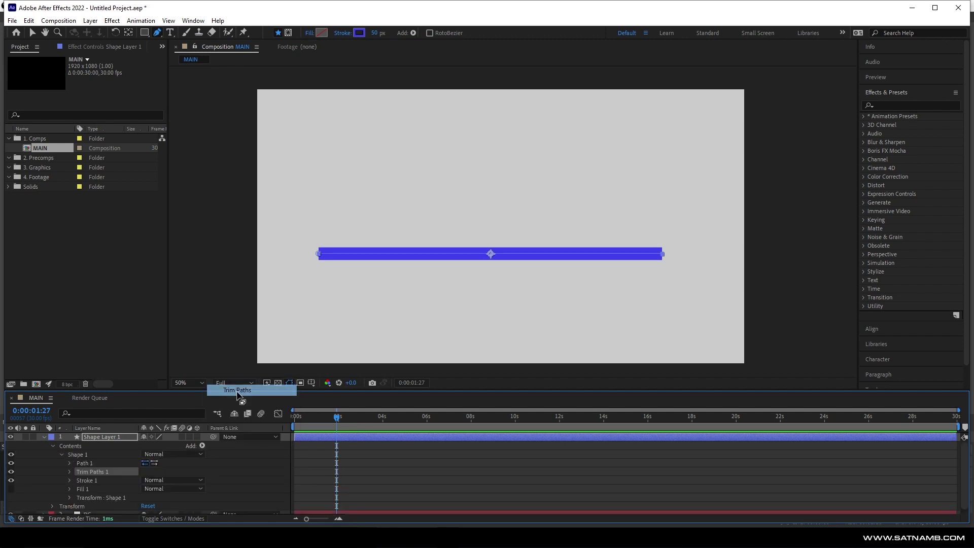
{"action": "left_click", "coordinate": [66, 472]}
{"action": "left_click", "coordinate": [86, 488]}
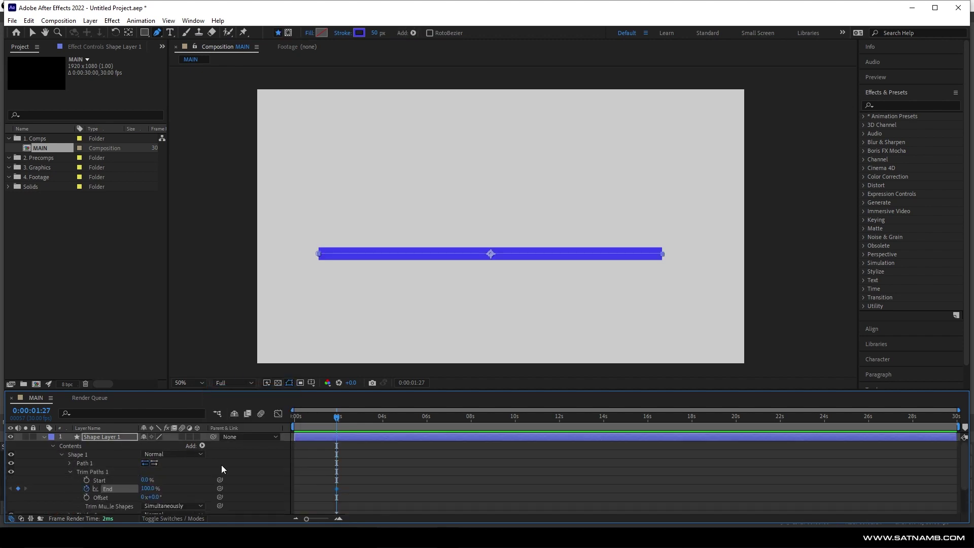
- Set End to 0% at frame 0, then select the line's Path property
{"action": "left_click_drag", "start_coordinate": [348, 422], "coordinate": [260, 418]}
{"action": "left_click_drag", "start_coordinate": [147, 489], "coordinate": [96, 488]}
{"action": "left_click", "coordinate": [337, 419]}
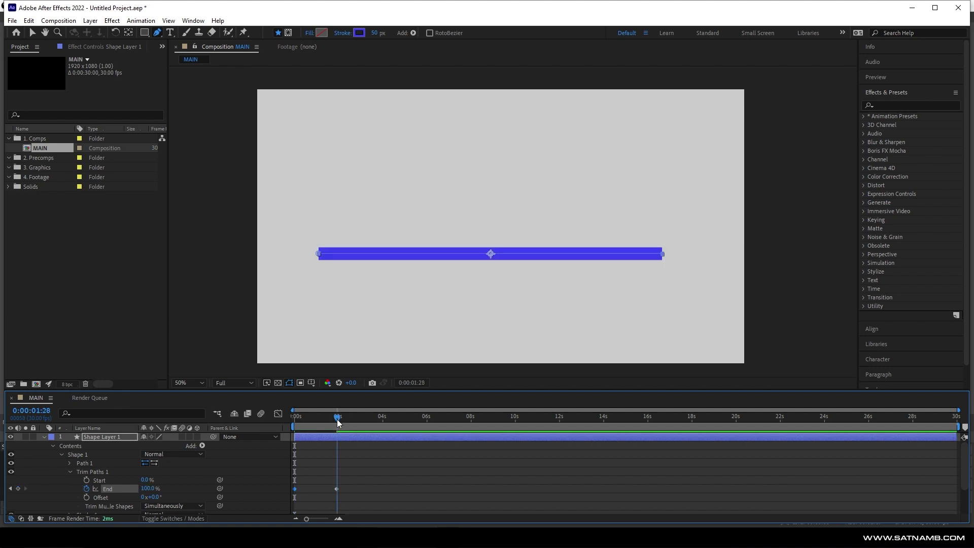
{"action": "left_click", "coordinate": [372, 486]}
{"action": "left_click", "coordinate": [99, 437]}
{"action": "left_click", "coordinate": [70, 463]}
{"action": "left_click", "coordinate": [104, 472]}
- Run Create Nulls From Paths' Trace Path to add a null following the line
{"action": "left_click", "coordinate": [193, 20]}
{"action": "left_click", "coordinate": [254, 442]}
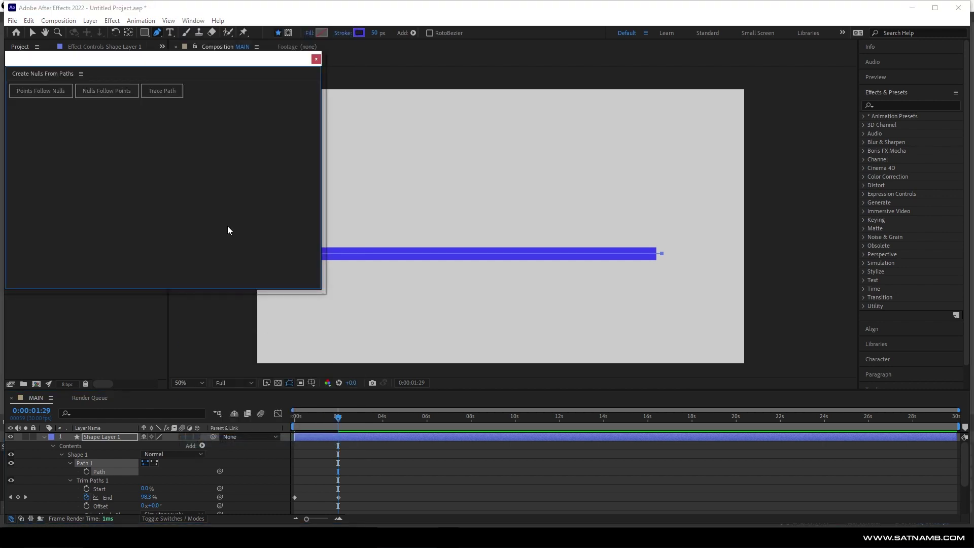
{"action": "left_click", "coordinate": [159, 94]}
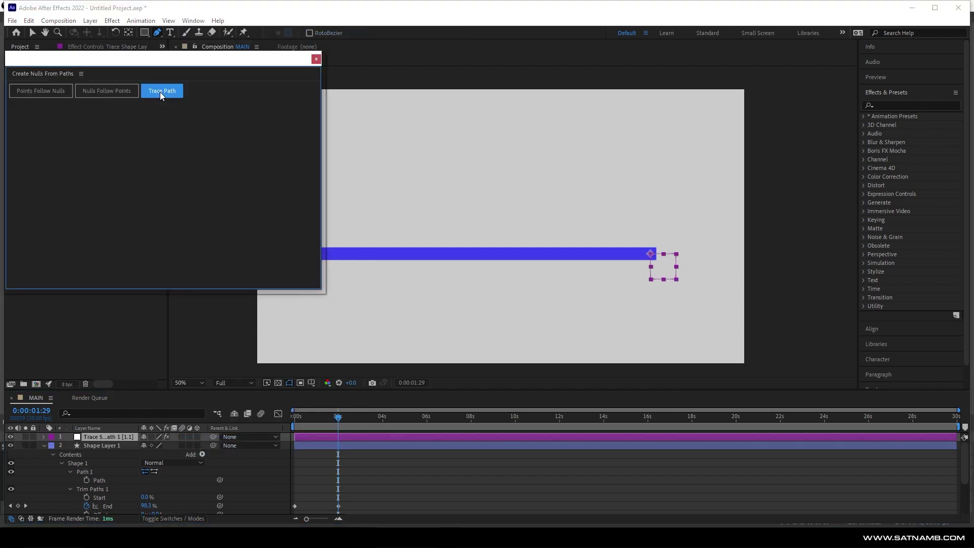
{"action": "left_click", "coordinate": [316, 60]}
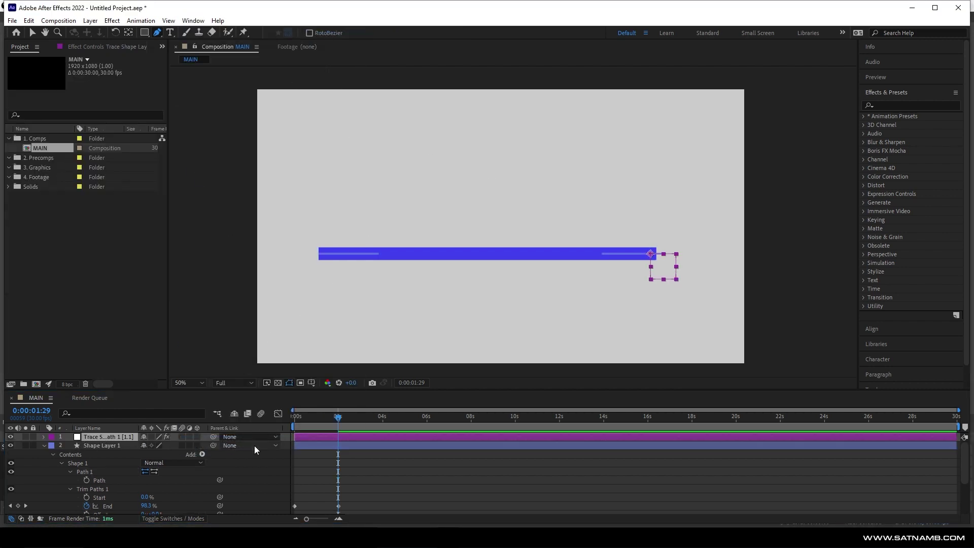
- Align the trace null's last Progress keyframe with the End keyframe and turn Loop off
{"action": "left_click", "coordinate": [315, 438]}
{"action": "key", "text": "u"}
{"action": "left_click_drag", "start_coordinate": [318, 455], "coordinate": [339, 458]}
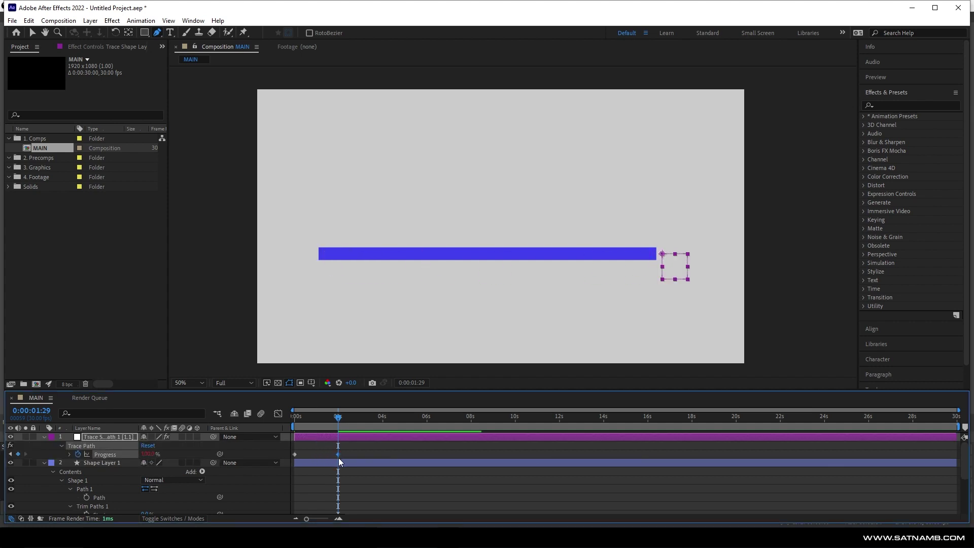
{"action": "left_click", "coordinate": [69, 454]}
{"action": "left_click", "coordinate": [61, 446]}
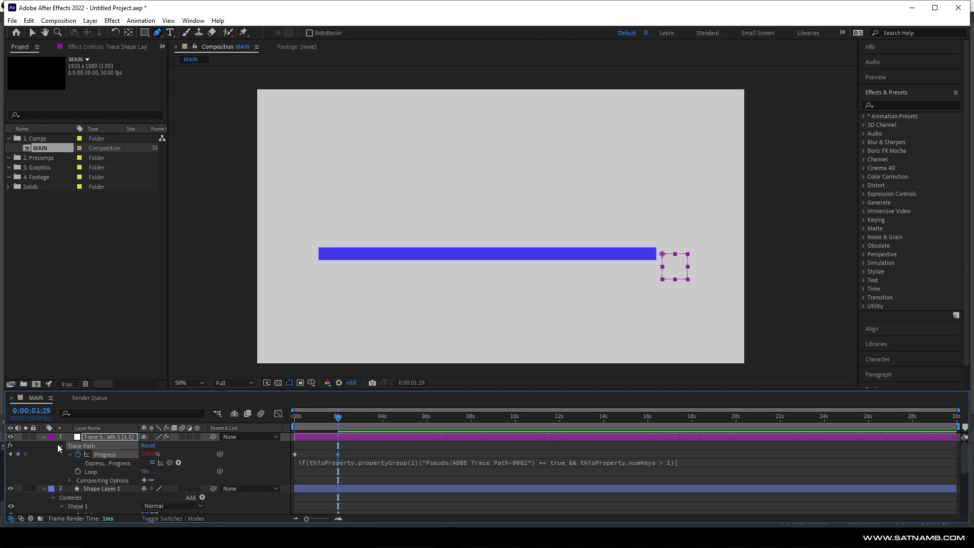
{"action": "left_click", "coordinate": [146, 473]}
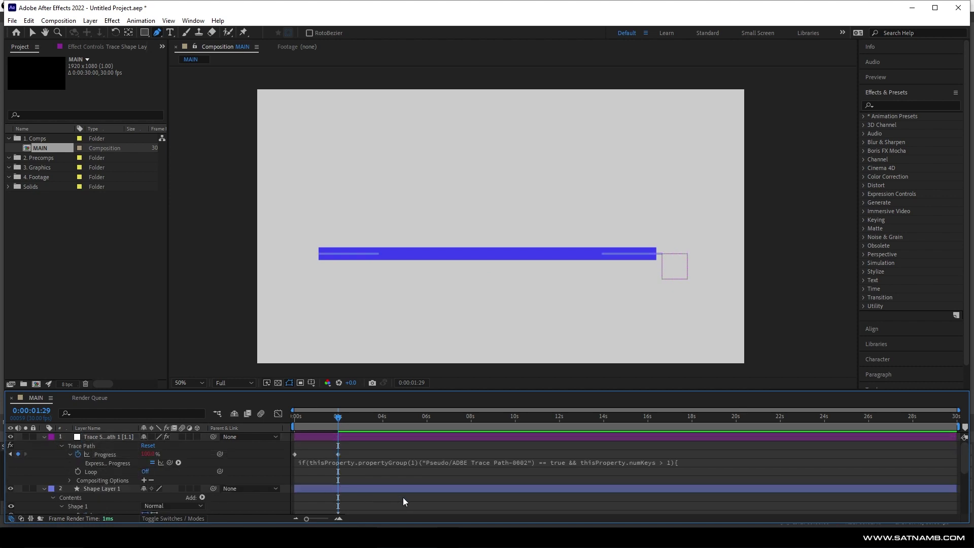
- Choose the Ellipse tool and bring up the fill colour for new shapes
{"action": "left_click", "coordinate": [403, 501]}
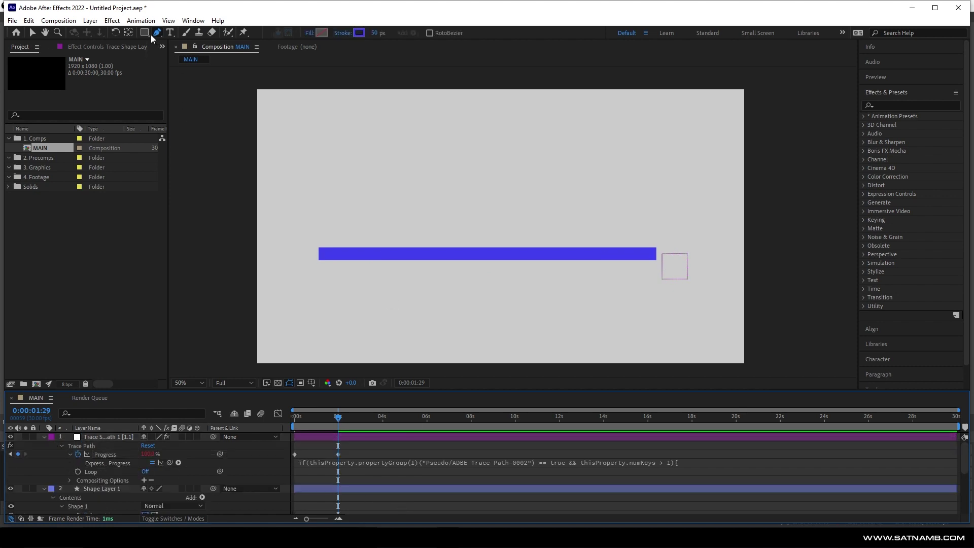
{"action": "left_click_drag", "start_coordinate": [151, 35], "coordinate": [175, 53]}
{"action": "left_click", "coordinate": [322, 34]}
- Eyedrop the line's blue as fill and draw a small circle at the line's right end
{"action": "left_click", "coordinate": [269, 224]}
{"action": "left_click", "coordinate": [286, 174]}
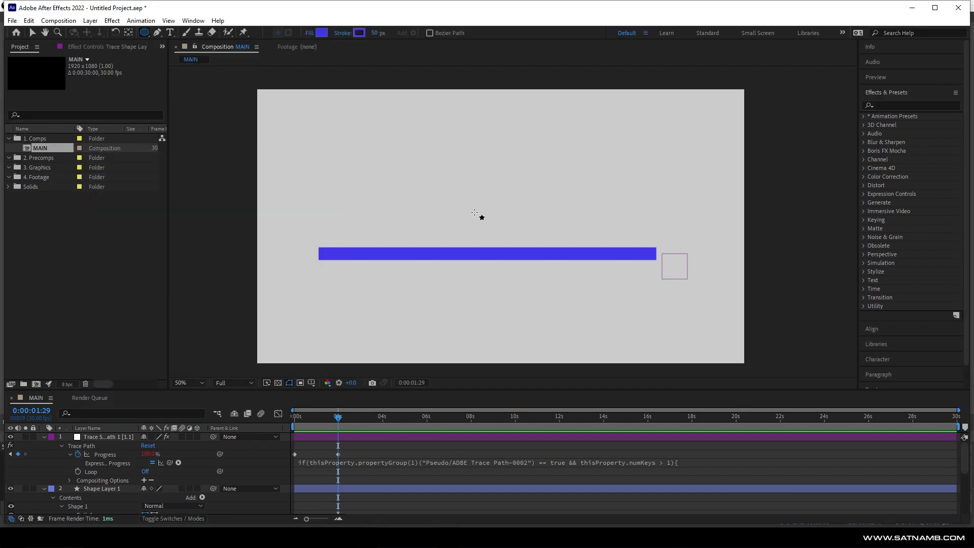
{"action": "left_click", "coordinate": [662, 254]}
{"action": "left_click_drag", "start_coordinate": [673, 264], "coordinate": [674, 265]}
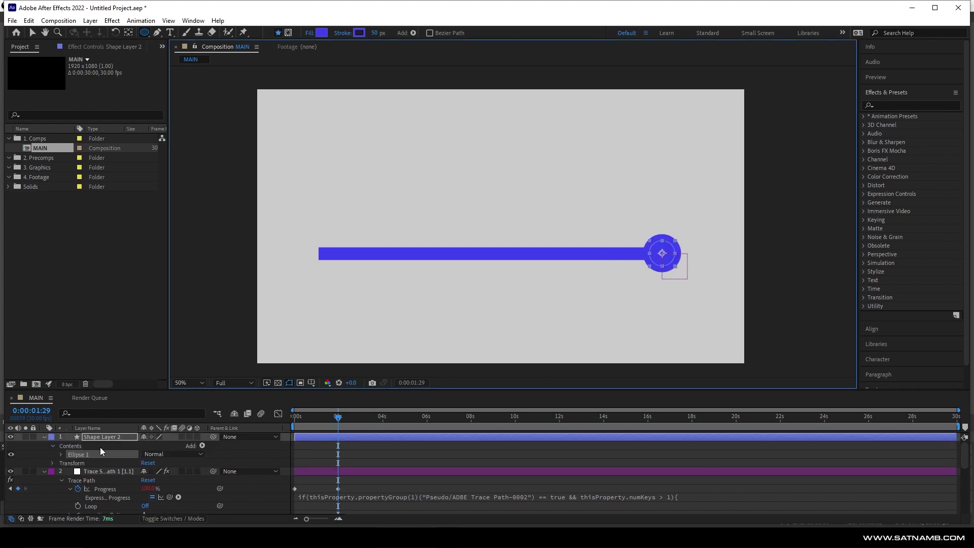
- Show all layers' keyframes and preview the animation from the start
{"action": "left_click", "coordinate": [44, 437]}
{"action": "scroll", "coordinate": [44, 447], "scroll_direction": "down", "scroll_amount": 3}
{"action": "left_click", "coordinate": [364, 474]}
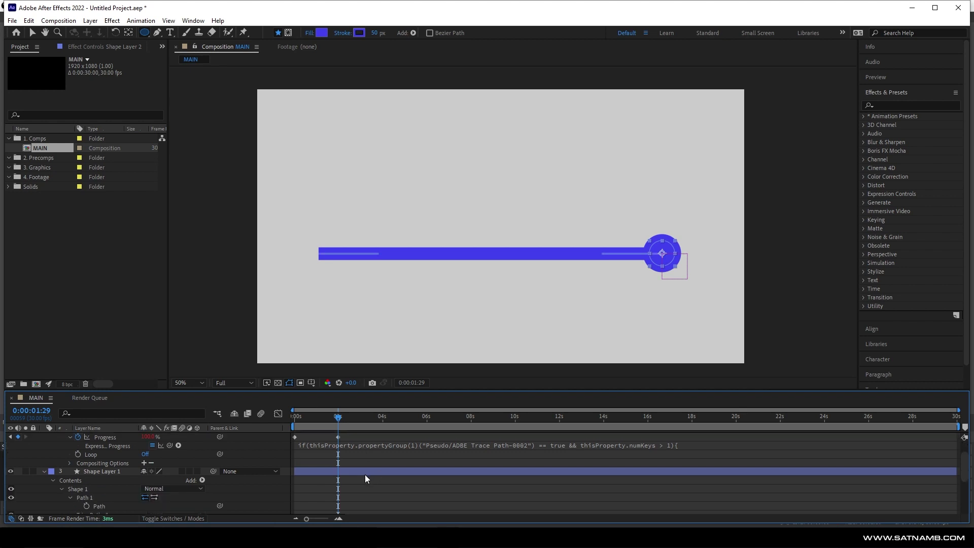
{"action": "key", "text": "u"}
{"action": "left_click", "coordinate": [320, 419]}
{"action": "left_click_drag", "start_coordinate": [320, 420], "coordinate": [282, 418]}
{"action": "key", "text": "space"}
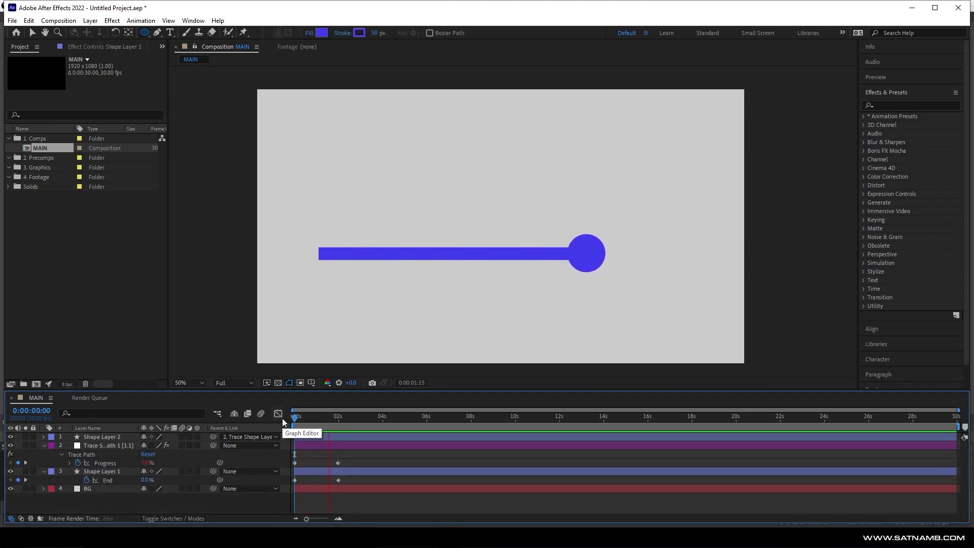
{"action": "key", "text": "space"}
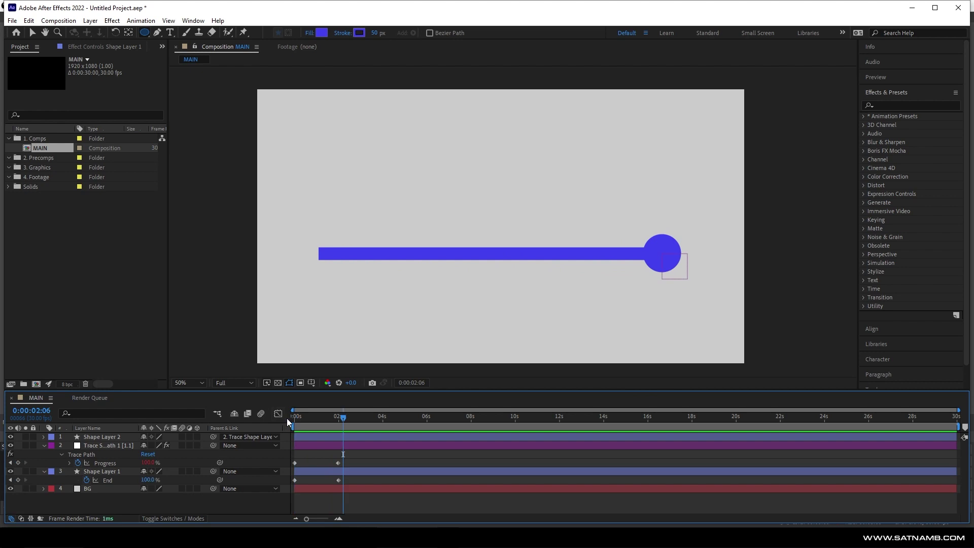
- Turn Trace Path looping back on and Easy Ease the Progress and End keyframes
{"action": "left_click", "coordinate": [342, 447]}
{"action": "left_click", "coordinate": [69, 463]}
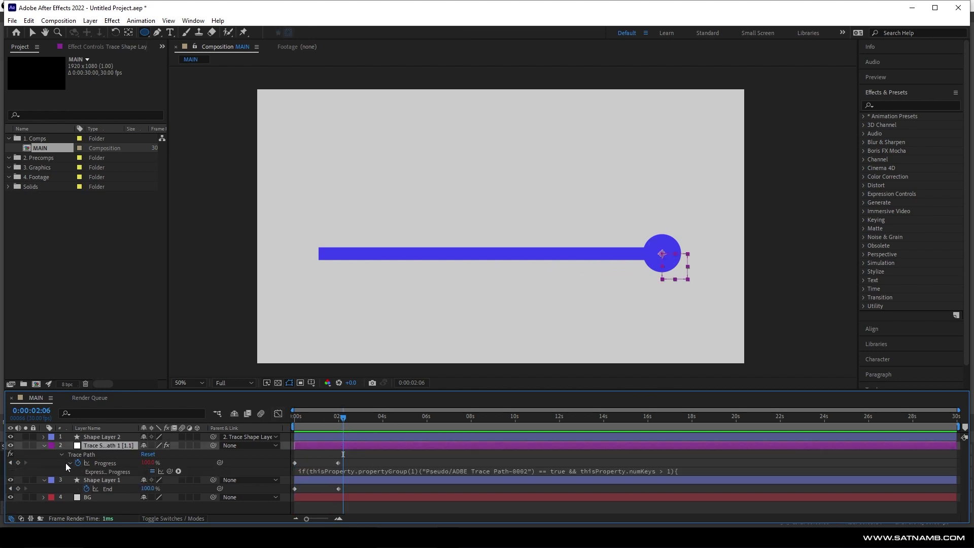
{"action": "left_click", "coordinate": [61, 455]}
{"action": "left_click", "coordinate": [62, 455]}
{"action": "left_click", "coordinate": [145, 480]}
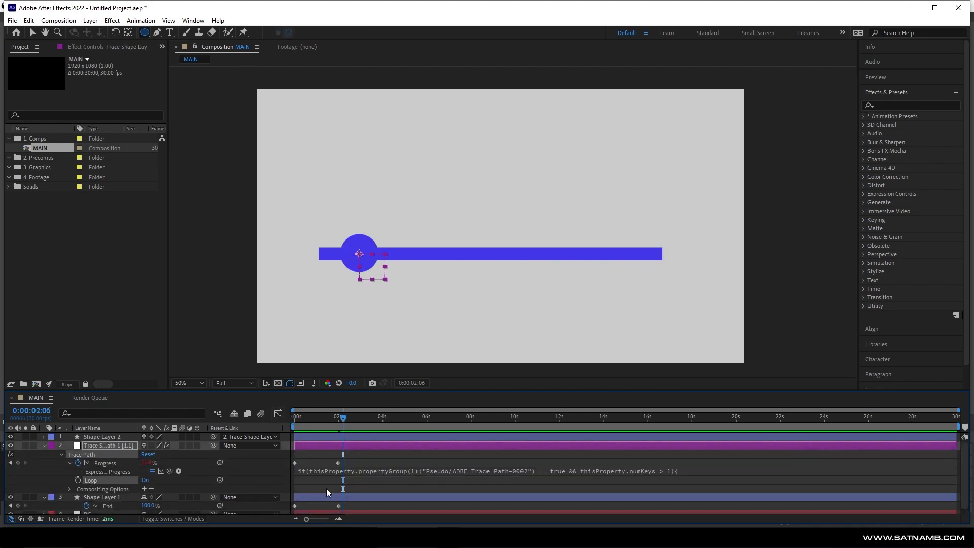
{"action": "scroll", "coordinate": [348, 440], "scroll_direction": "down", "scroll_amount": 1}
{"action": "left_click_drag", "start_coordinate": [350, 453], "coordinate": [279, 505]}
{"action": "key", "text": "F9"}
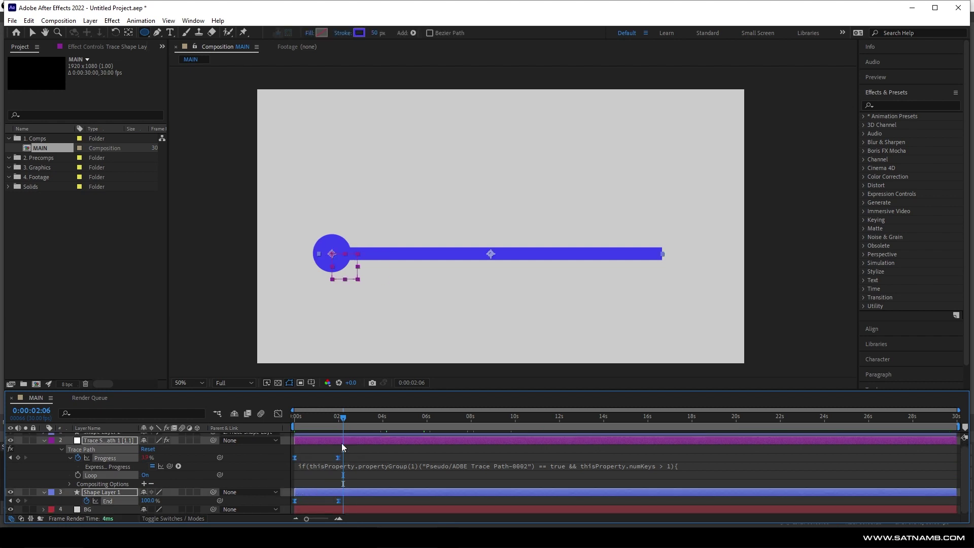
- Preview the eased animation, then draw a large circle in the middle of the canvas
{"action": "left_click", "coordinate": [288, 419]}
{"action": "key", "text": "space"}
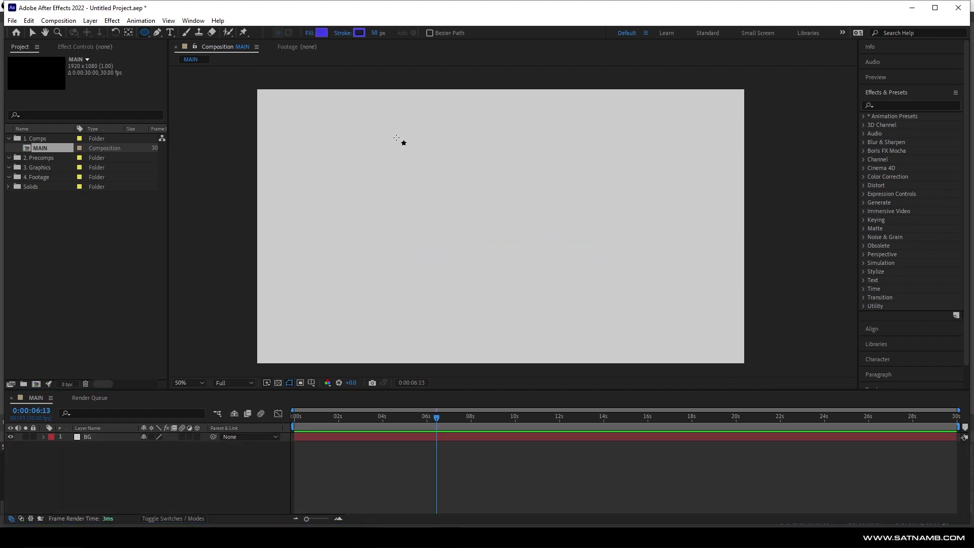
{"action": "left_click_drag", "start_coordinate": [410, 140], "coordinate": [588, 318]}
- Set the circle's Fill to None, leaving only the 50 px blue stroke ring
{"action": "left_click", "coordinate": [308, 33]}
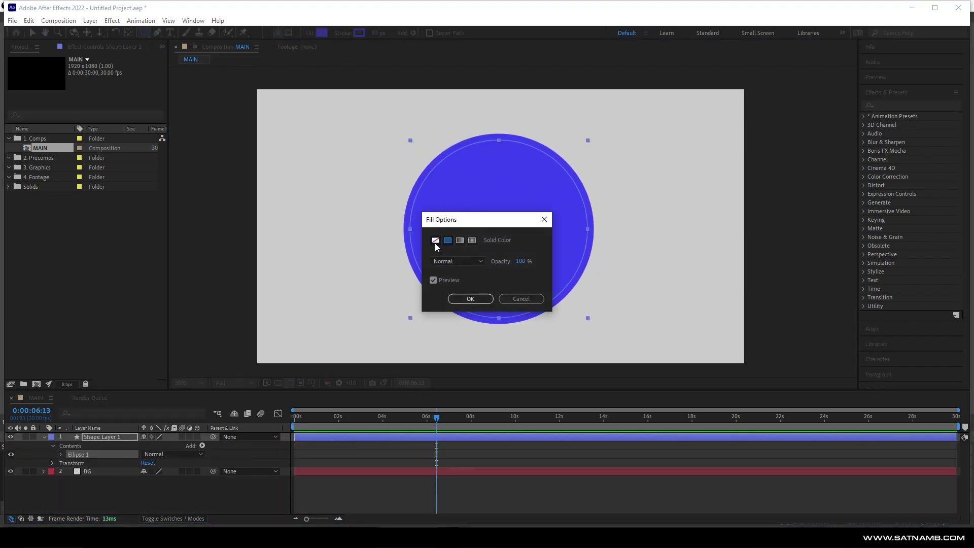
{"action": "left_click", "coordinate": [435, 241]}
{"action": "left_click", "coordinate": [462, 299]}
- Convert Ellipse Path 1 into an editable Bezier path
{"action": "left_click", "coordinate": [61, 454]}
{"action": "right_click", "coordinate": [61, 454]}
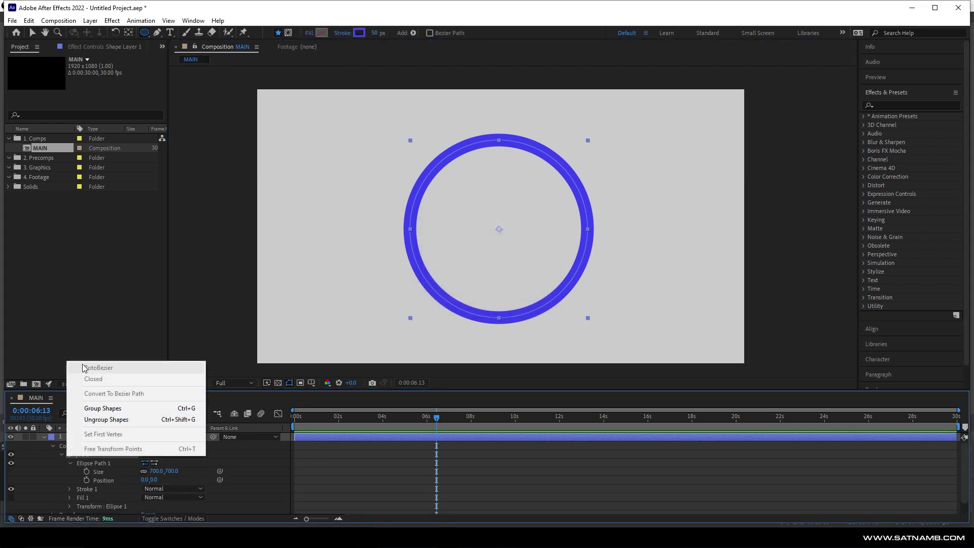
{"action": "left_click", "coordinate": [38, 465]}
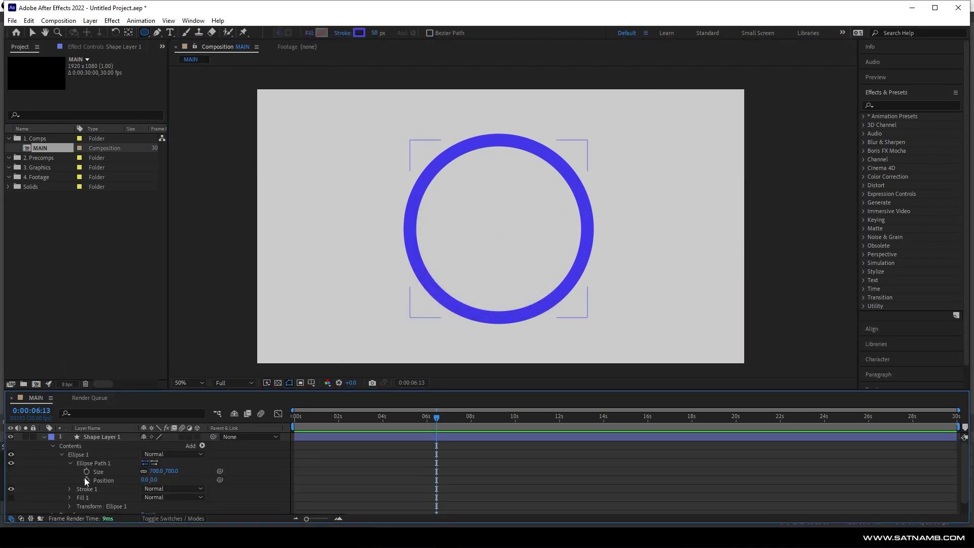
{"action": "scroll", "coordinate": [96, 477], "scroll_direction": "down", "scroll_amount": 1}
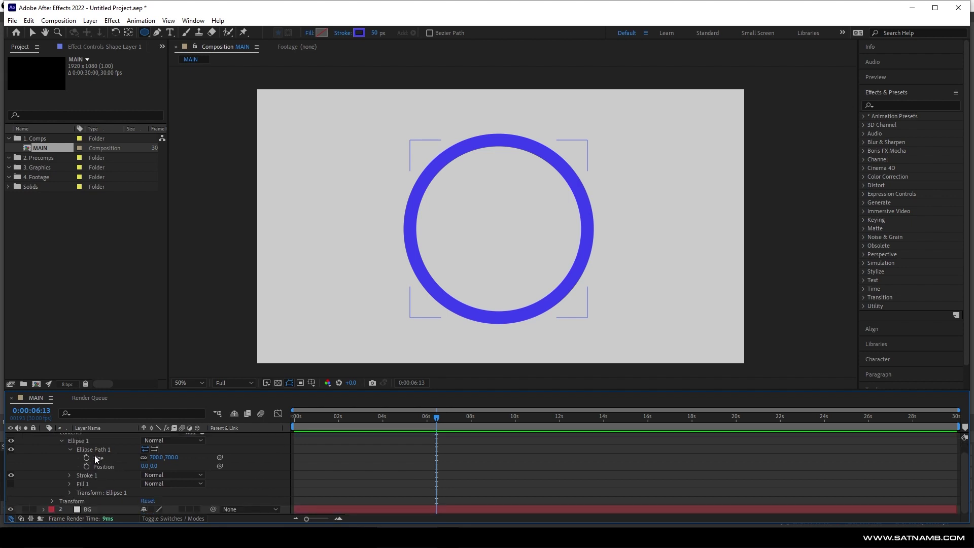
{"action": "right_click", "coordinate": [105, 450]}
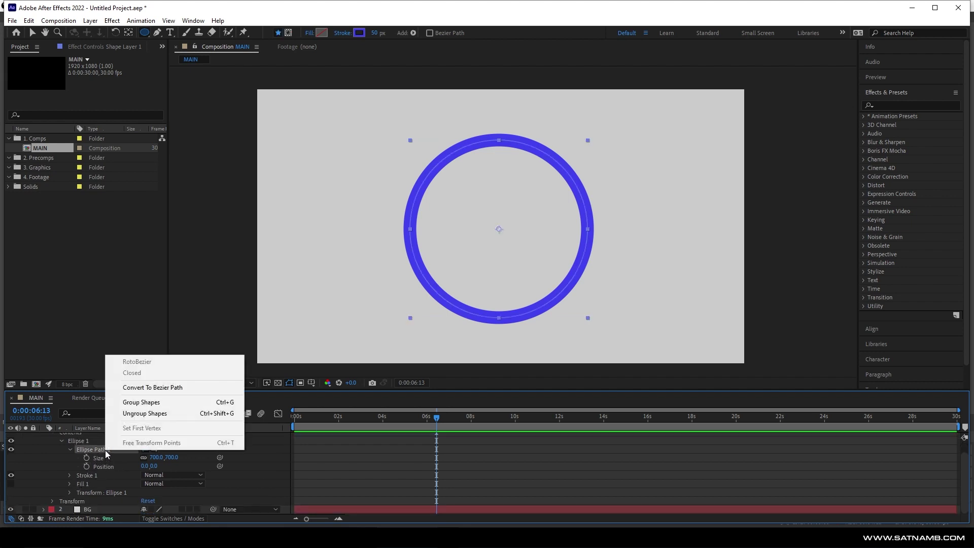
{"action": "left_click", "coordinate": [137, 389]}
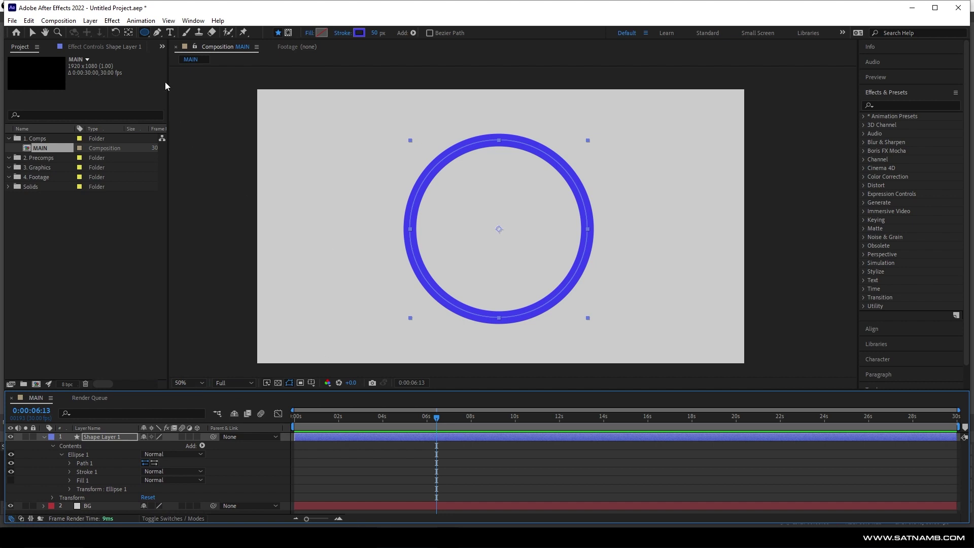
- Test-drag the ring's top vertex down toward the centre, then undo it
{"action": "left_click", "coordinate": [159, 33]}
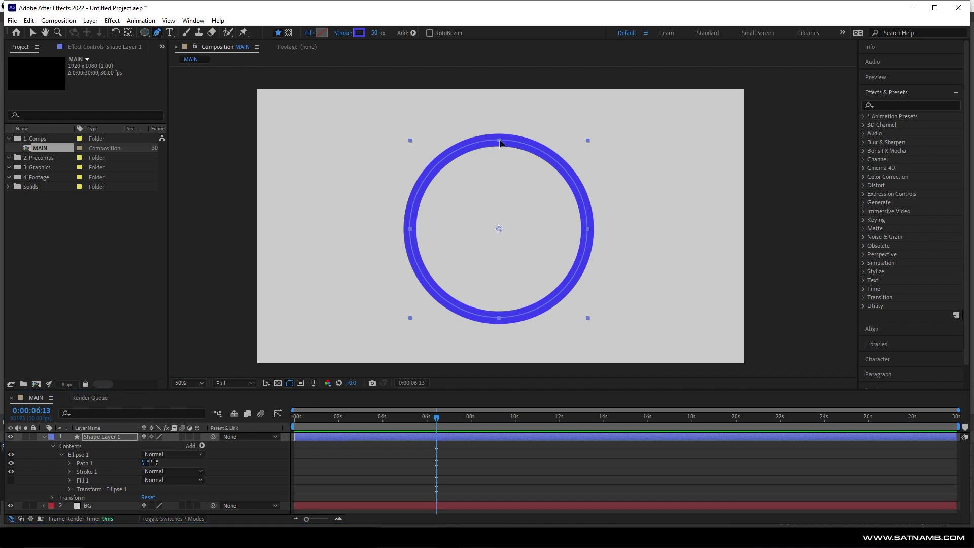
{"action": "left_click_drag", "start_coordinate": [499, 144], "coordinate": [503, 191]}
{"action": "key", "text": "z"}
{"action": "key", "text": "ctrl+z"}
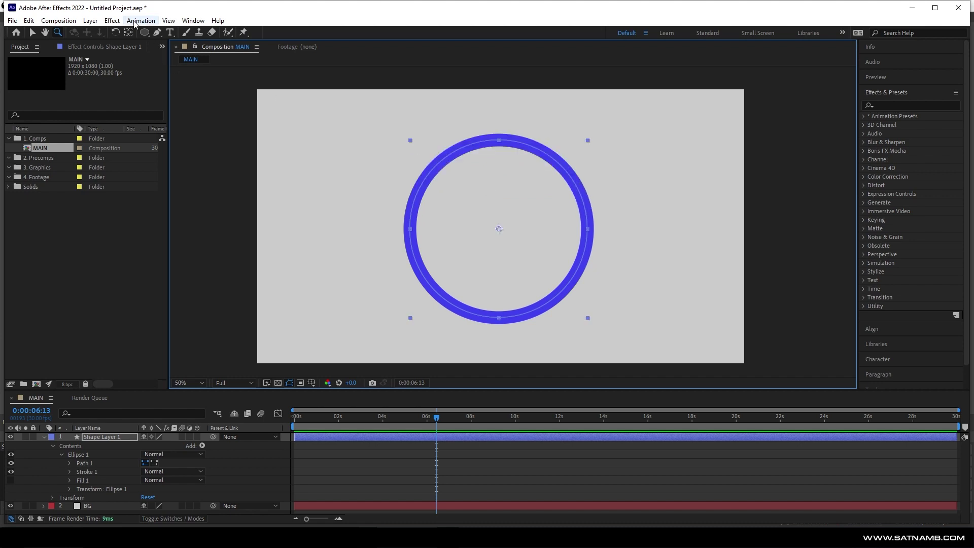
- Run Create Nulls From Paths.jsx on Path 1 to generate a null for each point
{"action": "left_click", "coordinate": [84, 463]}
{"action": "left_click", "coordinate": [70, 462]}
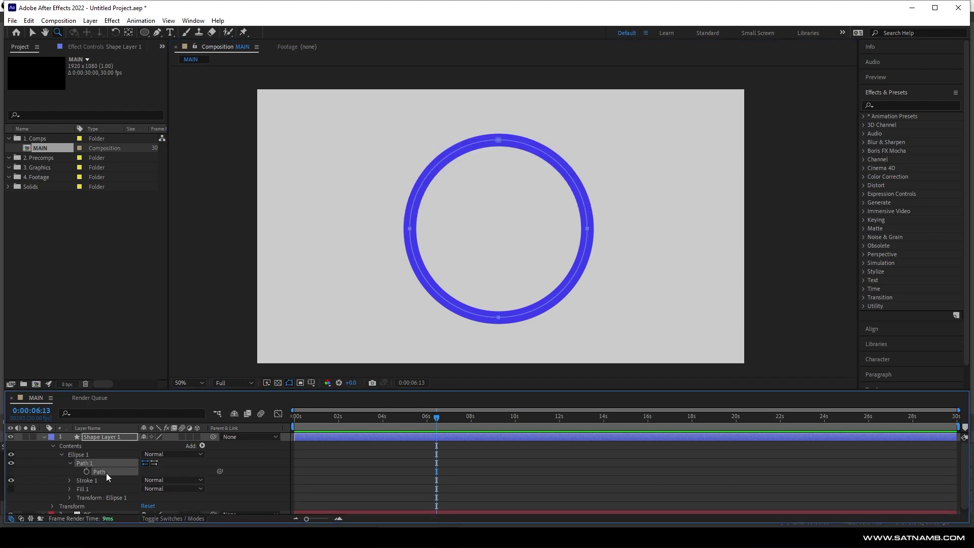
{"action": "left_click", "coordinate": [162, 22]}
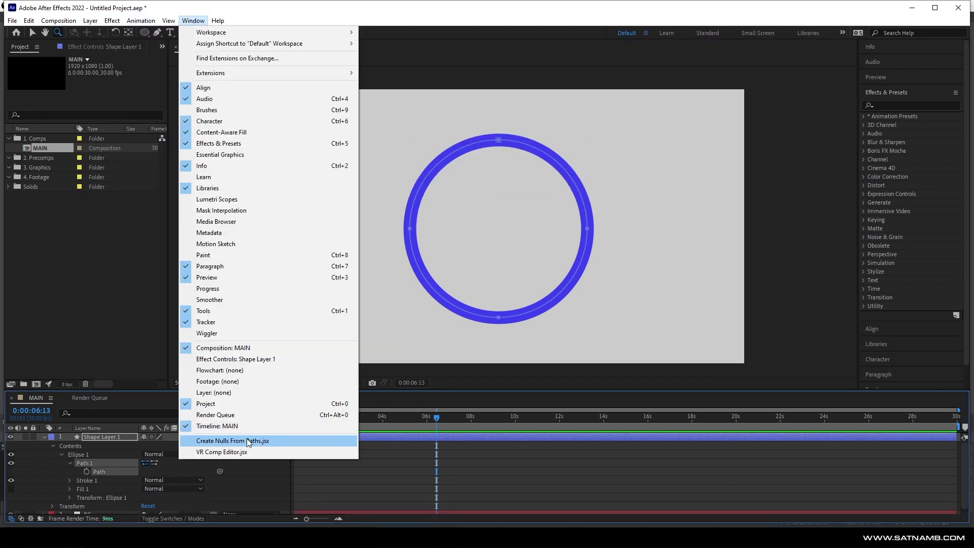
{"action": "left_click", "coordinate": [253, 442]}
{"action": "left_click", "coordinate": [121, 93]}
{"action": "left_click", "coordinate": [316, 58]}
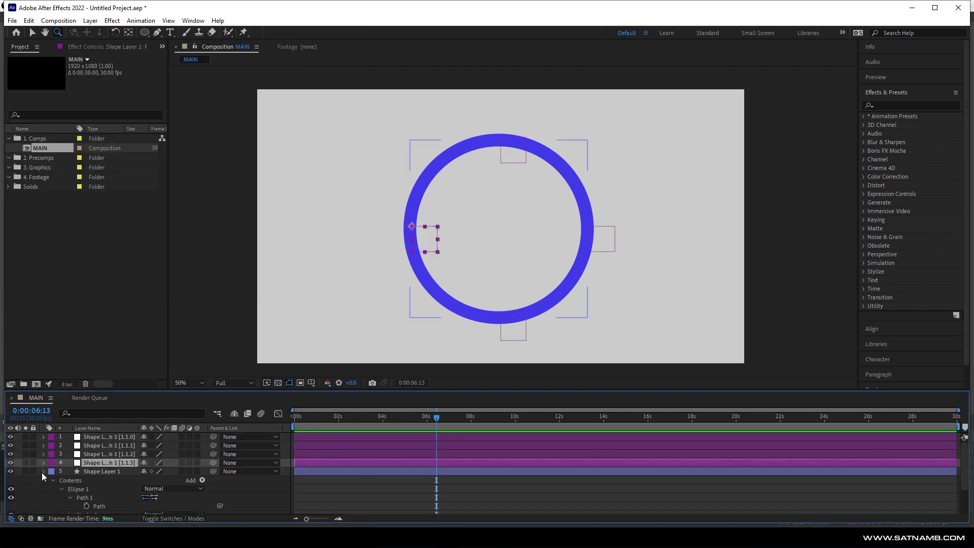
- Select the bottom point's null, zoom in on it and reveal its Position
{"action": "left_click", "coordinate": [114, 461]}
{"action": "left_click", "coordinate": [114, 454]}
{"action": "left_click", "coordinate": [519, 334]}
{"action": "key", "text": "v"}
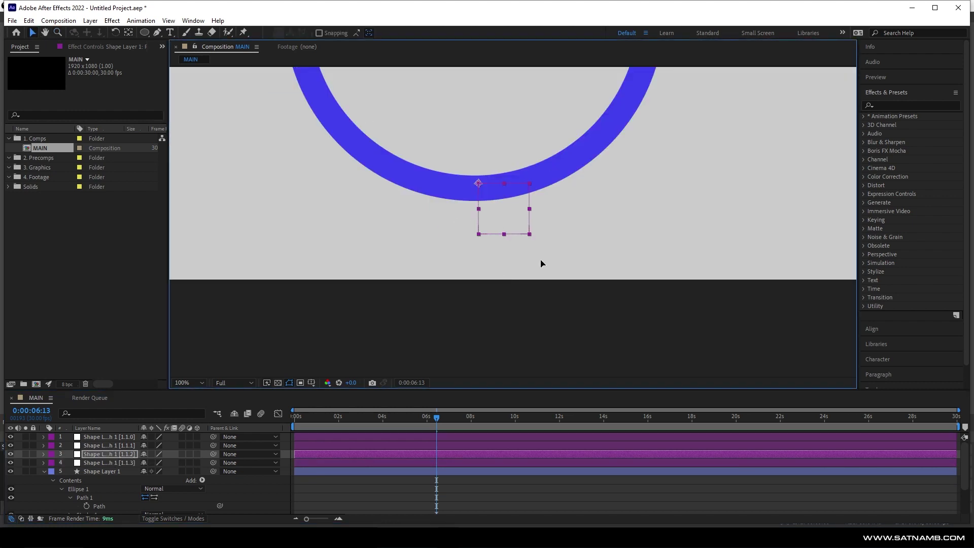
{"action": "key", "text": "p"}
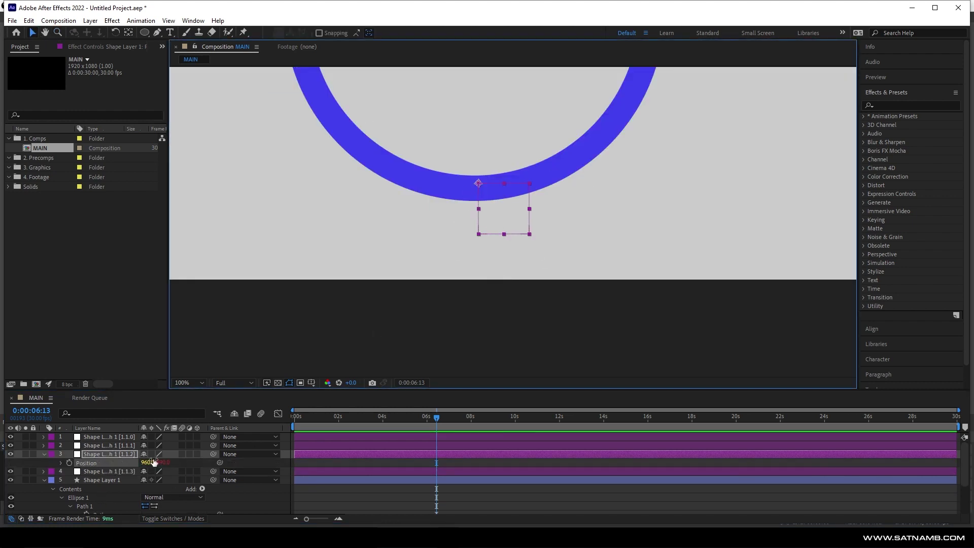
{"action": "left_click", "coordinate": [94, 482]}
{"action": "left_click", "coordinate": [201, 489]}
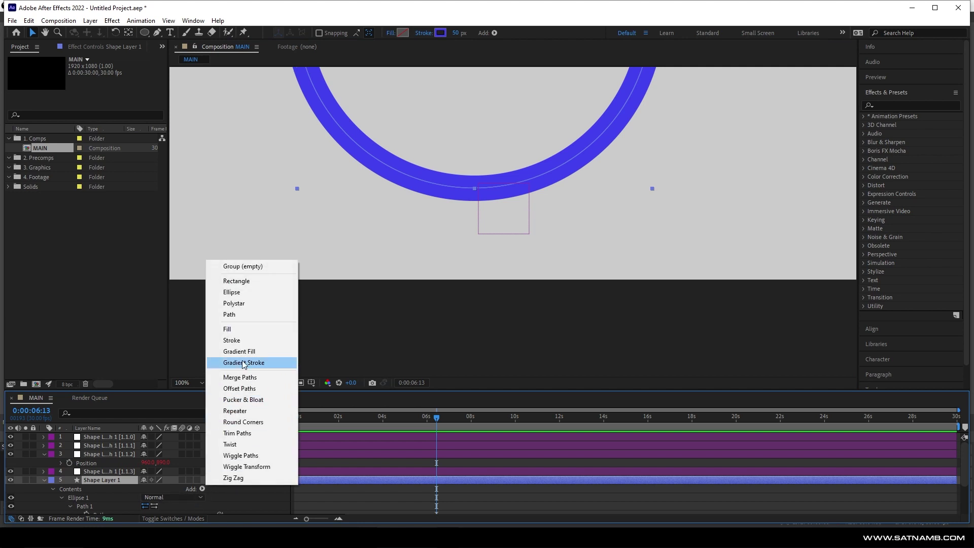
{"action": "left_click", "coordinate": [240, 456]}
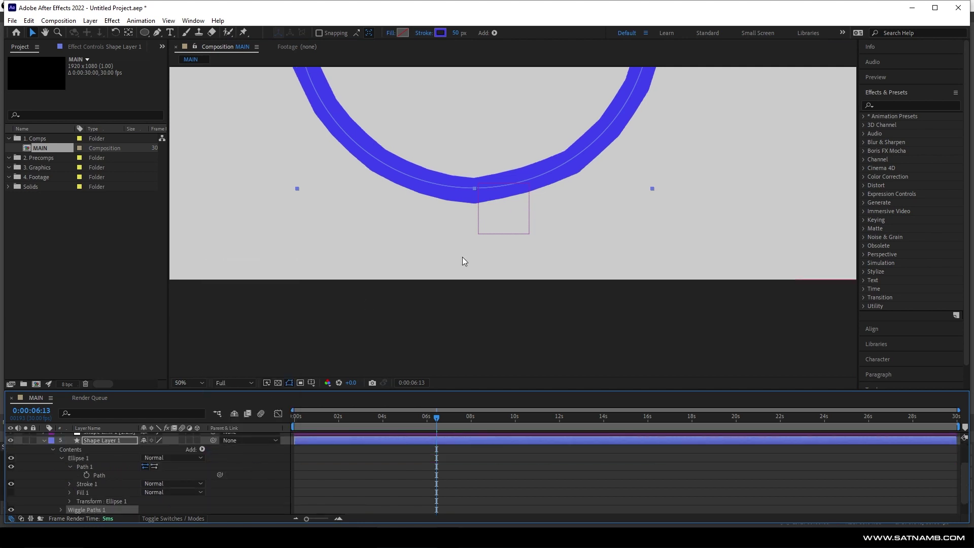
{"action": "key", "text": "comma"}
{"action": "left_click", "coordinate": [61, 509]}
{"action": "scroll", "coordinate": [63, 493], "scroll_direction": "down", "scroll_amount": 3}
{"action": "scroll", "coordinate": [63, 493], "scroll_direction": "down", "scroll_amount": 1}
{"action": "left_click", "coordinate": [198, 449]}
{"action": "left_click", "coordinate": [148, 466]}
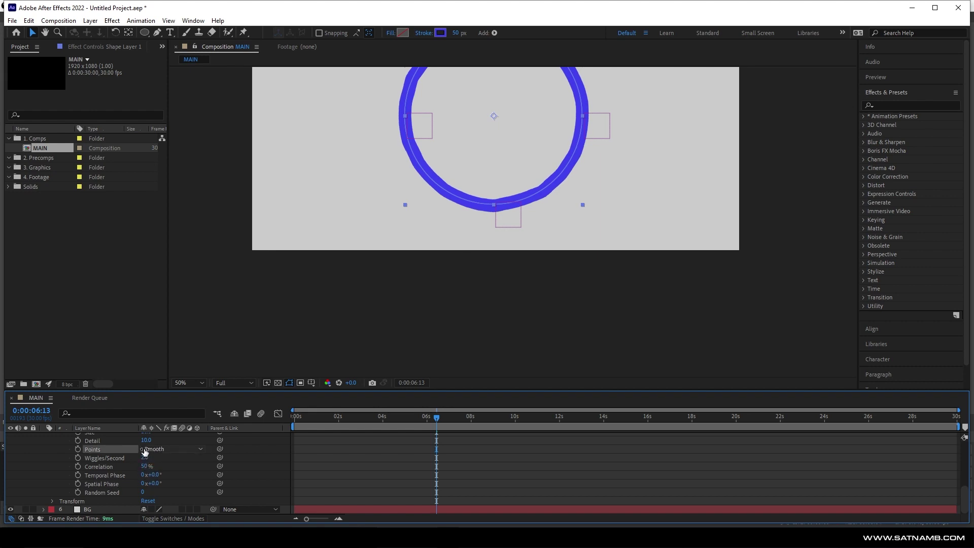
{"action": "scroll", "coordinate": [145, 456], "scroll_direction": "up", "scroll_amount": 1}
{"action": "left_click_drag", "start_coordinate": [148, 471], "coordinate": [434, 449]}
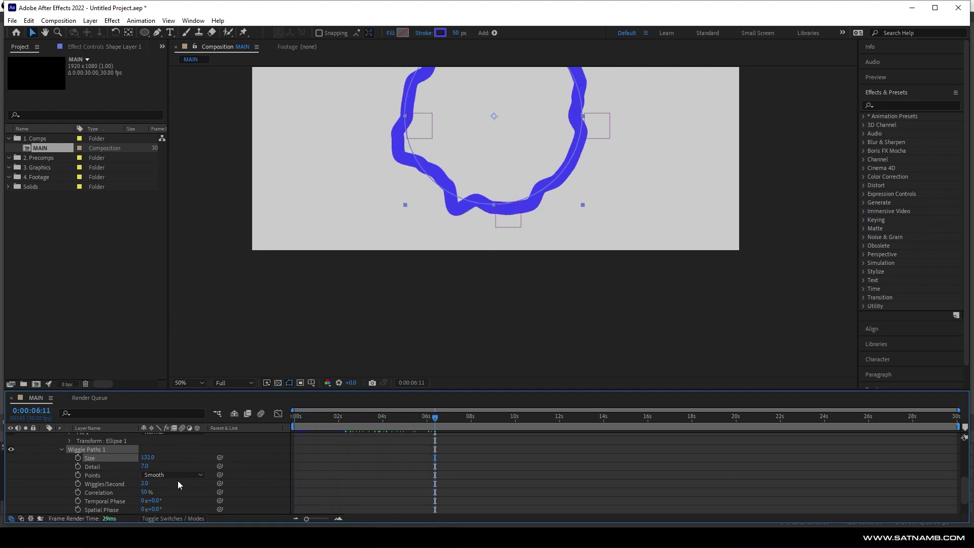
{"action": "key", "text": "space"}
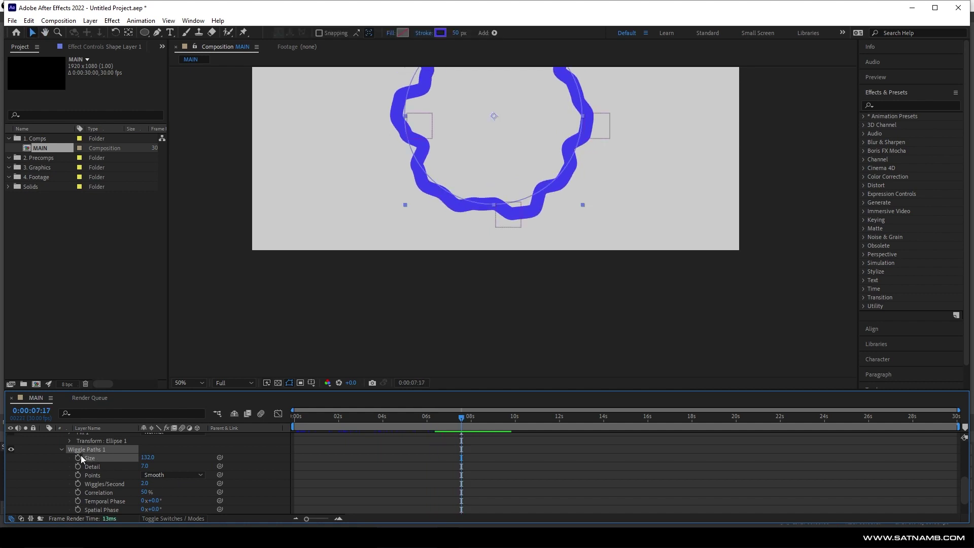
{"action": "scroll", "coordinate": [76, 456], "scroll_direction": "up", "scroll_amount": 3}
{"action": "left_click", "coordinate": [96, 457]}
{"action": "left_click", "coordinate": [98, 502]}
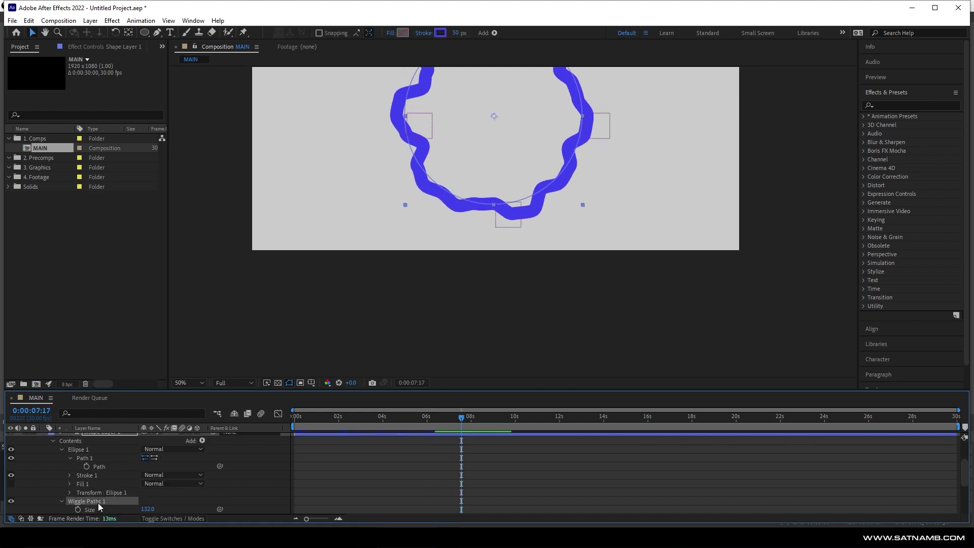
{"action": "key", "text": "Delete"}
{"action": "mouse_move", "coordinate": [433, 255]}
{"action": "left_mouse_down"}
{"action": "mouse_move", "coordinate": [410, 252]}
{"action": "mouse_move", "coordinate": [397, 311]}
{"action": "left_mouse_up"}
- At frame 0, drag the ring's left and top points into a looped figure-eight shape
{"action": "left_click_drag", "start_coordinate": [387, 208], "coordinate": [392, 221]}
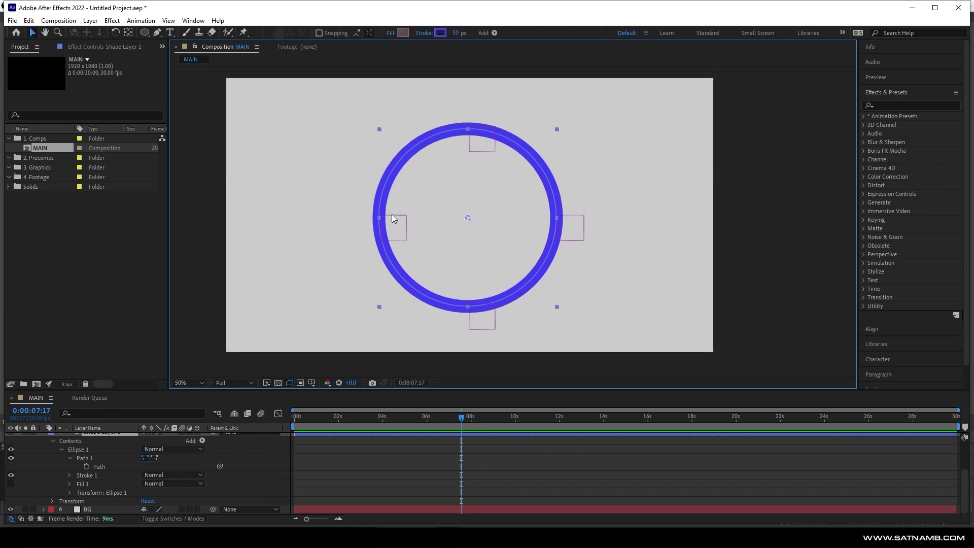
{"action": "left_click", "coordinate": [86, 468]}
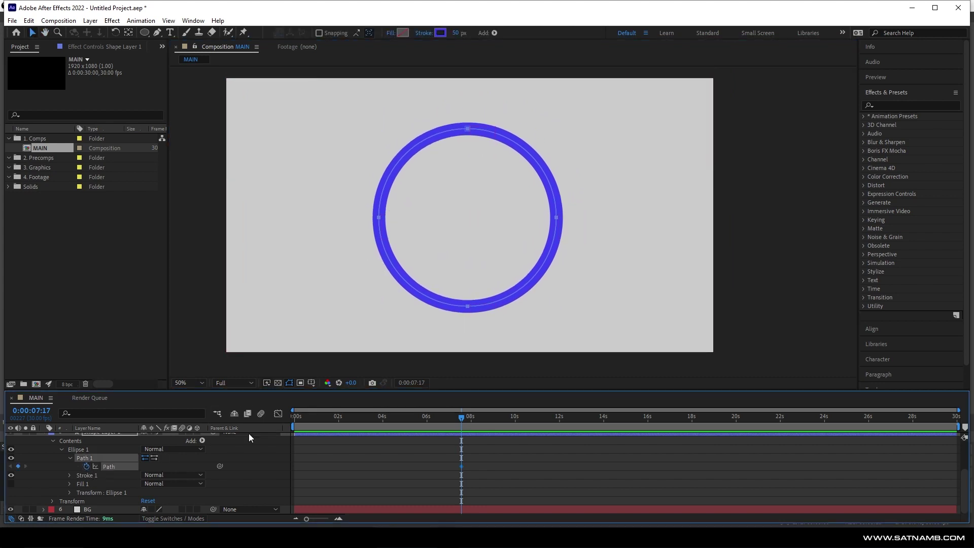
{"action": "key", "text": "Home"}
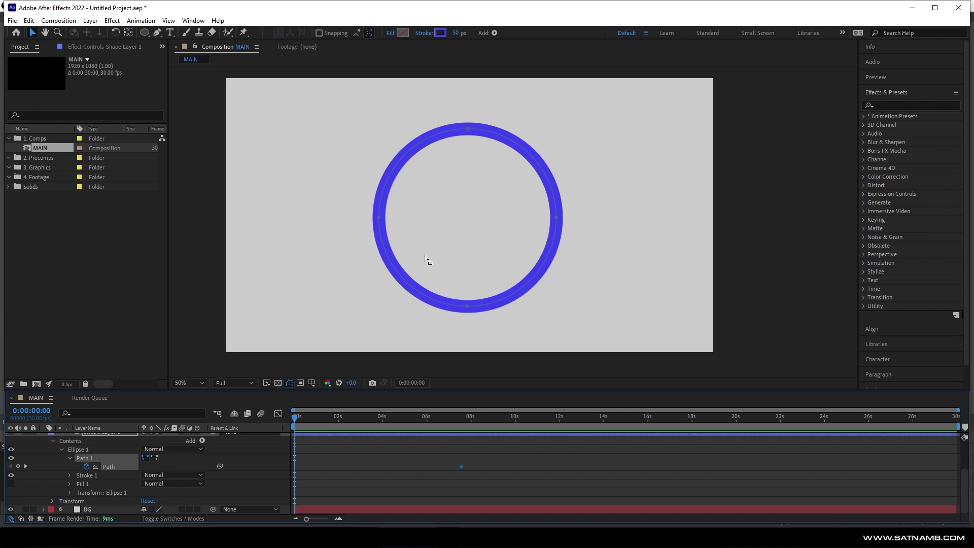
{"action": "left_click", "coordinate": [161, 34]}
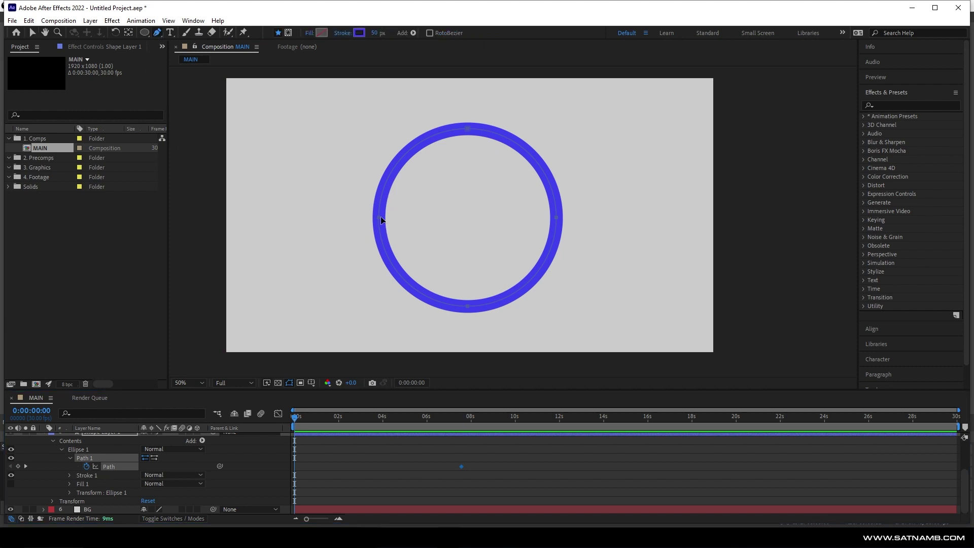
{"action": "left_click_drag", "start_coordinate": [381, 217], "coordinate": [265, 218]}
{"action": "key", "text": "ctrl+z"}
{"action": "left_click", "coordinate": [31, 33]}
{"action": "left_click_drag", "start_coordinate": [658, 188], "coordinate": [681, 219]}
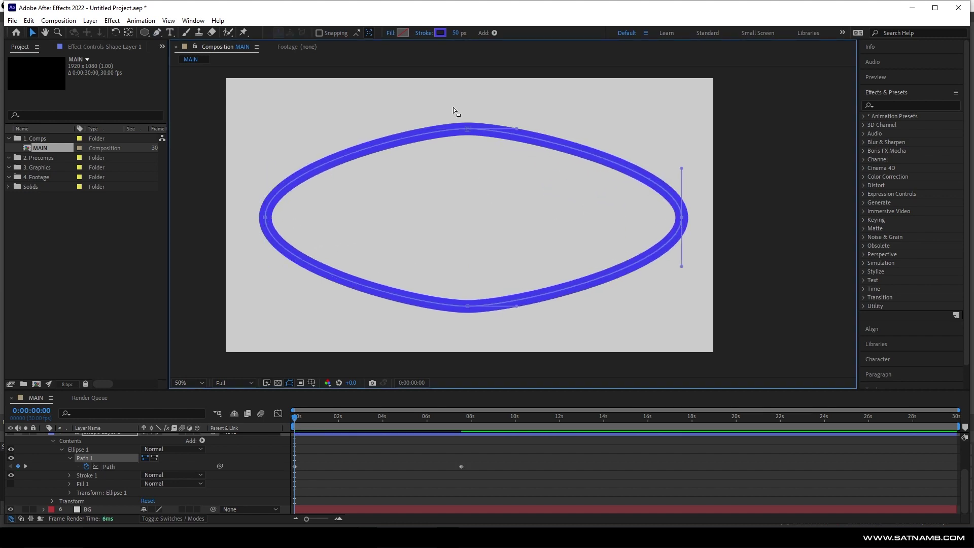
{"action": "mouse_move", "coordinate": [468, 131]}
{"action": "left_mouse_down"}
{"action": "mouse_move", "coordinate": [511, 325]}
{"action": "mouse_move", "coordinate": [467, 147]}
{"action": "left_mouse_up"}
- Move the circle keyframe to about 2 seconds and paste the looped-shape keyframe at 0:00:03:29
{"action": "left_click_drag", "start_coordinate": [295, 416], "coordinate": [464, 446]}
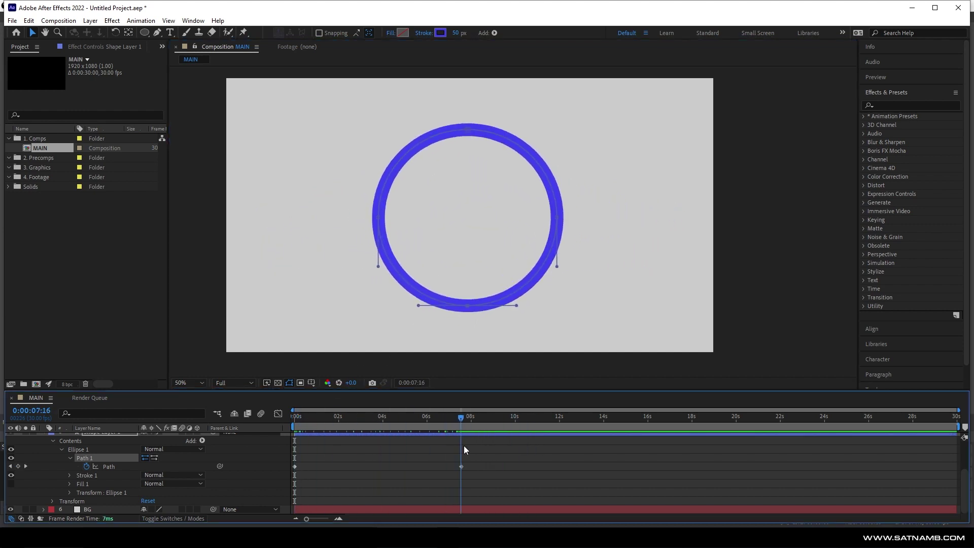
{"action": "left_click", "coordinate": [370, 466]}
{"action": "left_click_drag", "start_coordinate": [336, 465], "coordinate": [338, 466]}
{"action": "left_click", "coordinate": [340, 419]}
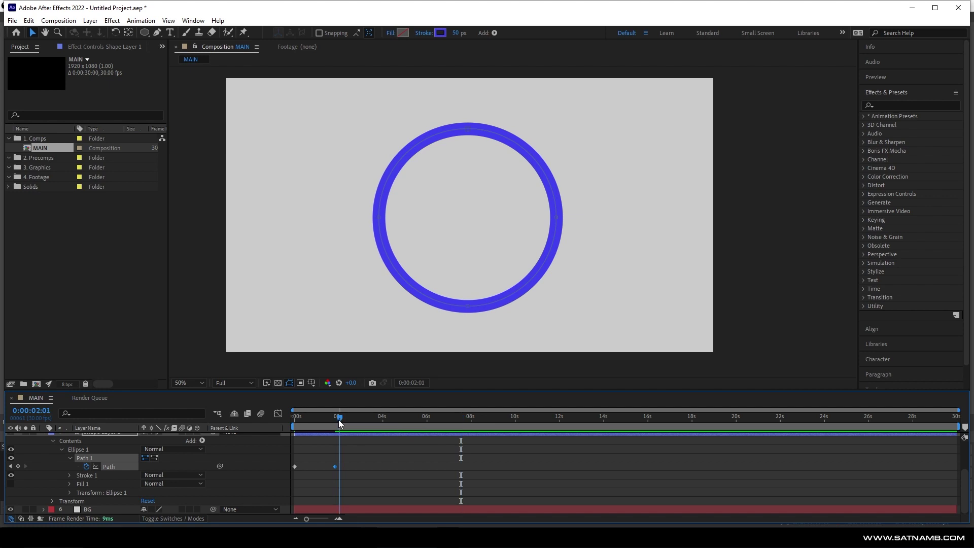
{"action": "left_click", "coordinate": [338, 467]}
{"action": "scroll", "coordinate": [346, 463], "scroll_direction": "up", "scroll_amount": 2}
{"action": "scroll", "coordinate": [345, 463], "scroll_direction": "down", "scroll_amount": 2}
{"action": "left_click", "coordinate": [295, 466], "text": "shift"}
{"action": "left_click", "coordinate": [383, 419]}
{"action": "key", "text": "ctrl+v"}
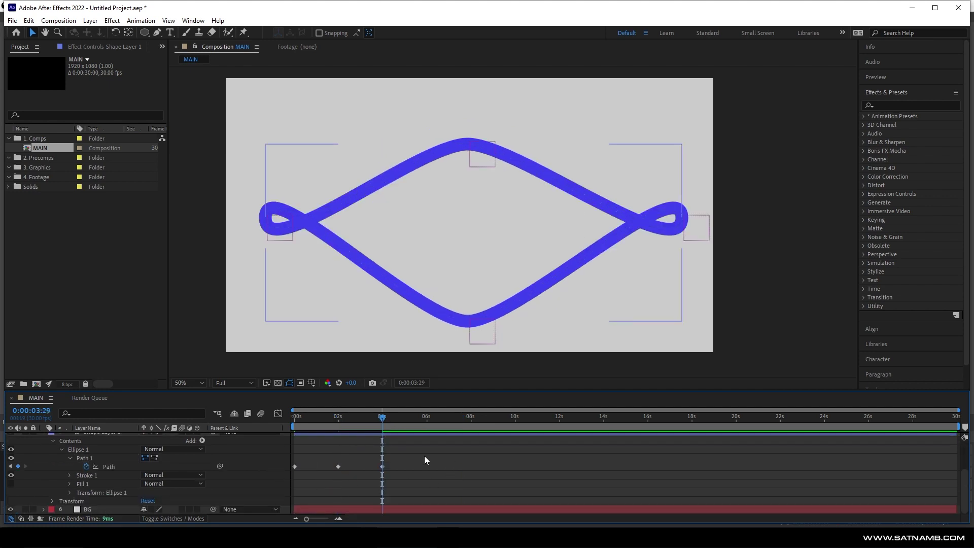
- Shorten the composition duration to 4 seconds and scrub through the morph
{"action": "key", "text": "ctrl+k"}
{"action": "left_click", "coordinate": [418, 307]}
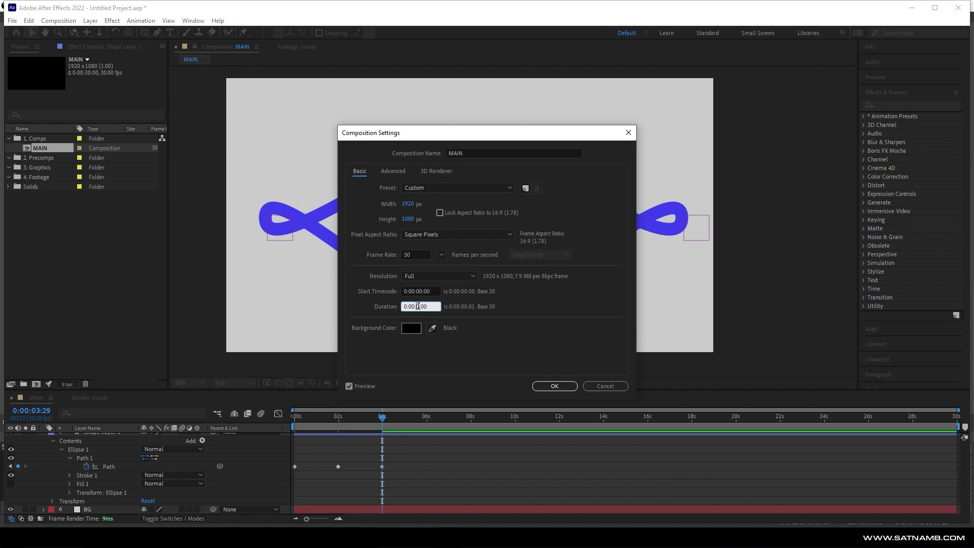
{"action": "key", "text": "Return"}
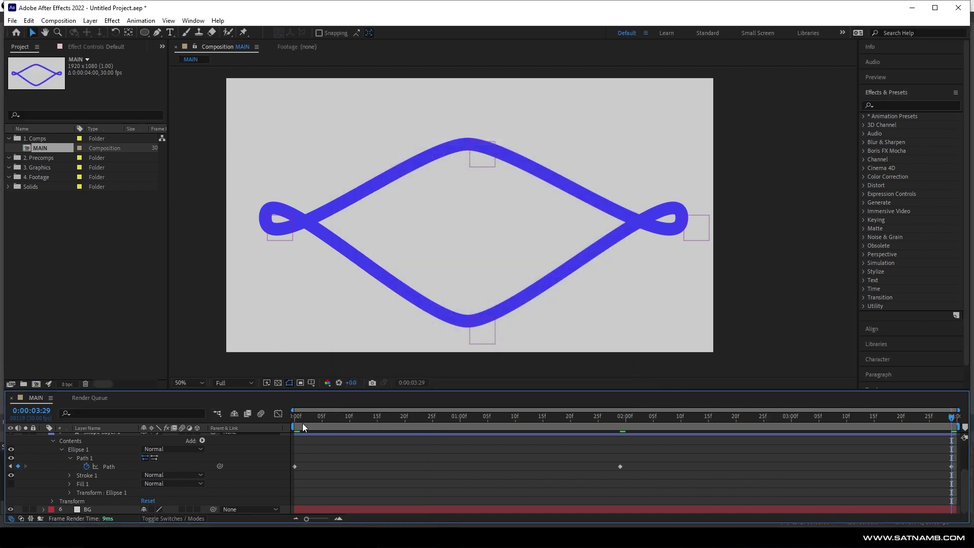
{"action": "left_click_drag", "start_coordinate": [309, 419], "coordinate": [288, 421]}
{"action": "left_click", "coordinate": [518, 322]}
{"action": "left_click", "coordinate": [361, 417]}
{"action": "left_click", "coordinate": [391, 472]}
{"action": "left_click", "coordinate": [464, 450]}
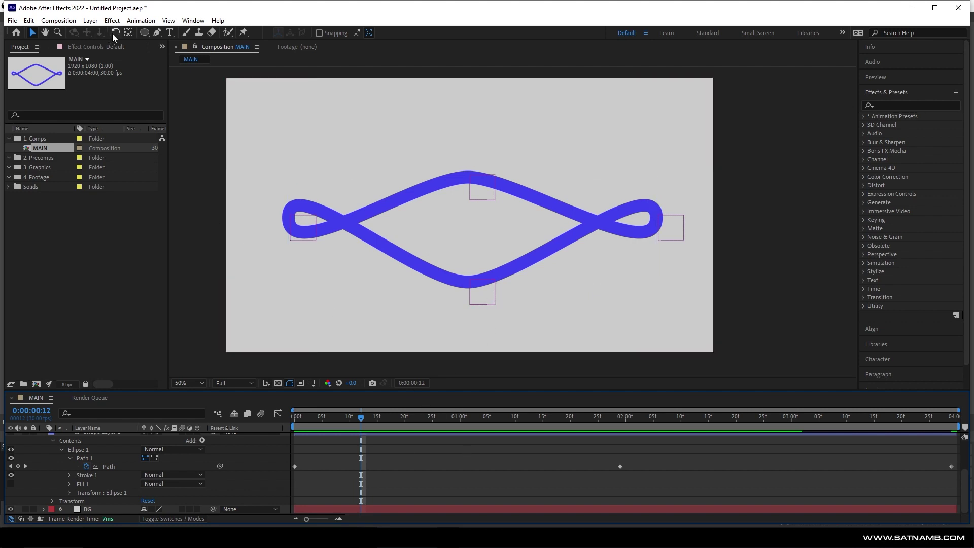
- Draw a small red-stroked circle and move it to the top centre of the ring
{"action": "left_click_drag", "start_coordinate": [145, 33], "coordinate": [193, 76]}
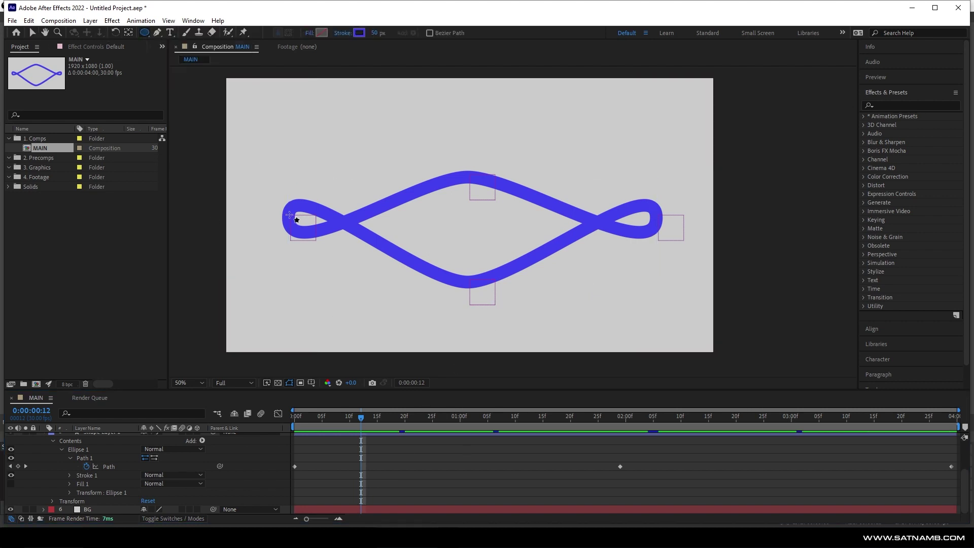
{"action": "left_click_drag", "start_coordinate": [289, 215], "coordinate": [322, 263]}
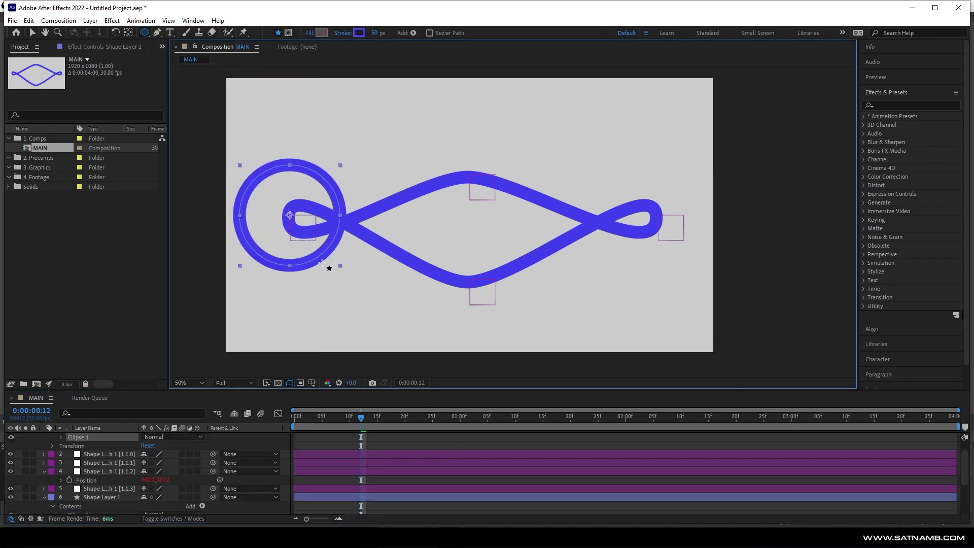
{"action": "left_click", "coordinate": [359, 32]}
{"action": "left_click_drag", "start_coordinate": [203, 183], "coordinate": [205, 172]}
{"action": "left_click", "coordinate": [287, 174]}
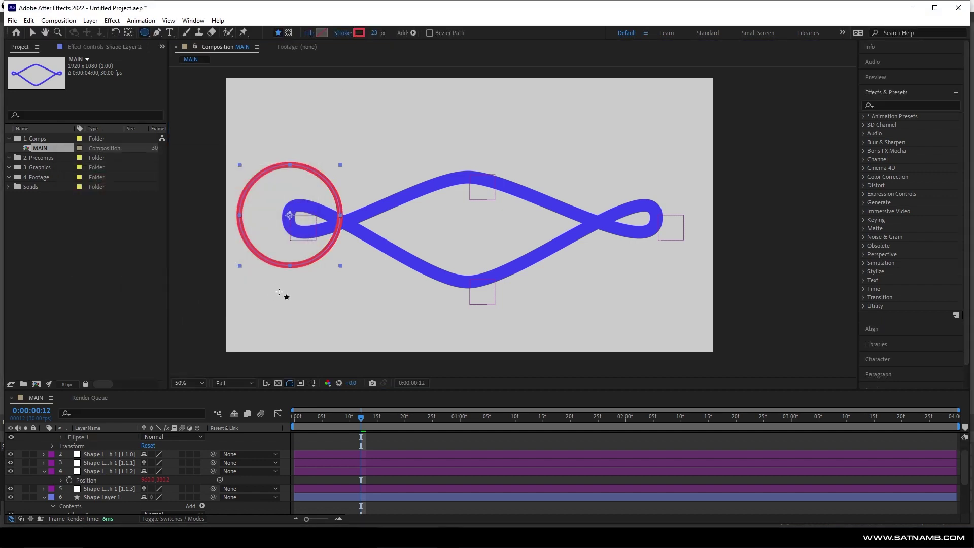
{"action": "key", "text": "v"}
{"action": "left_click_drag", "start_coordinate": [317, 201], "coordinate": [498, 150]}
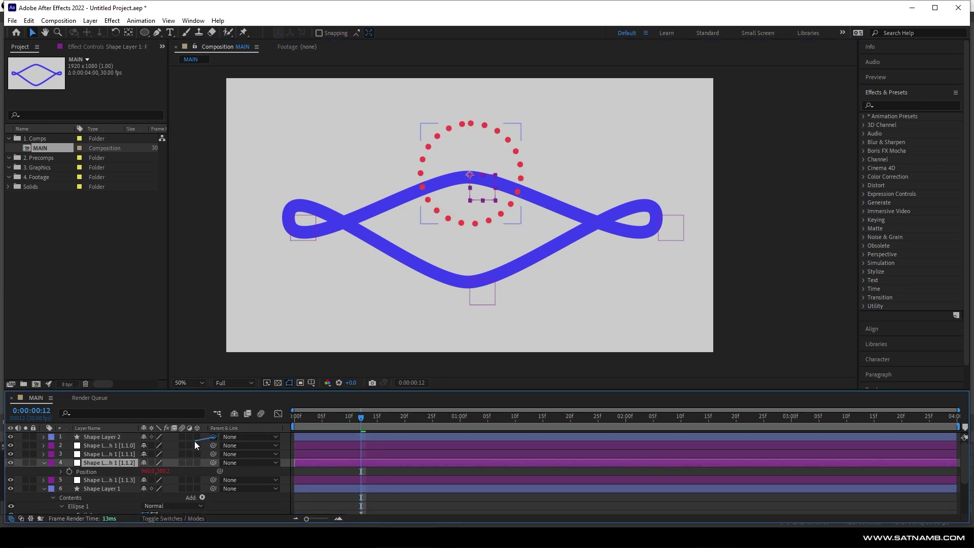
- Parent the red circle to a path-point null and preview the animation from the start
{"action": "left_click_drag", "start_coordinate": [194, 440], "coordinate": [110, 463]}
{"action": "key", "text": "Home"}
{"action": "key", "text": "space"}
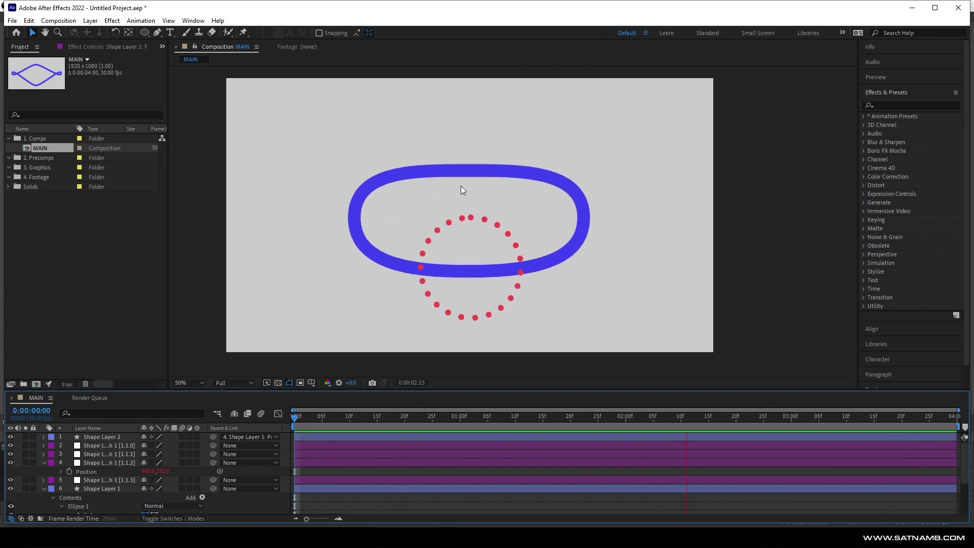
{"action": "key", "text": "space"}
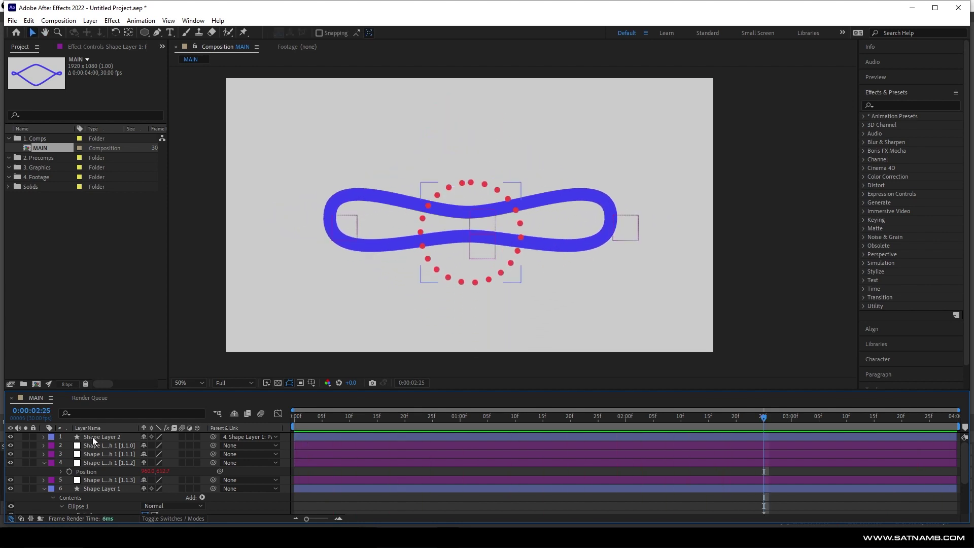
{"action": "key", "text": "space"}
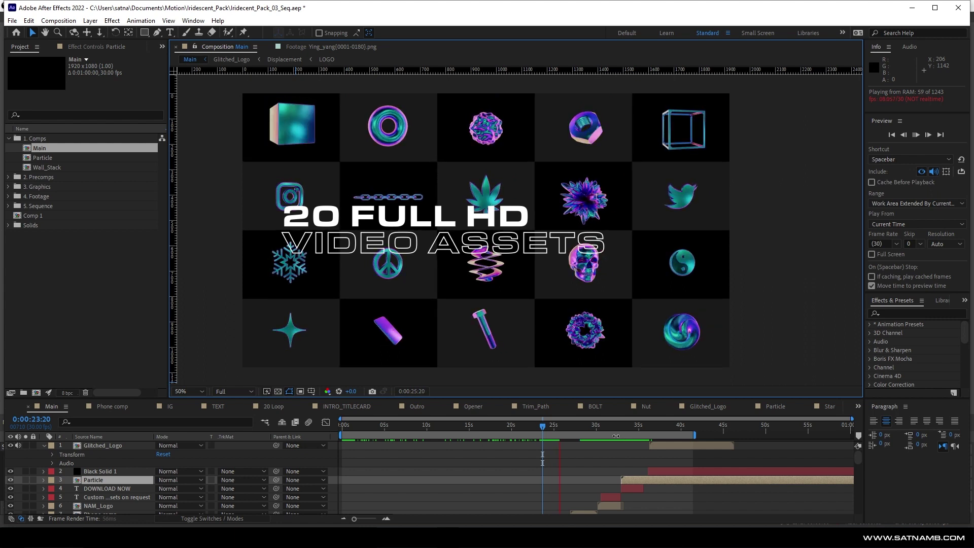
- Preview the icon-grid animation from about 23 seconds
{"action": "key", "text": "space"}
{"action": "left_click", "coordinate": [540, 427]}
{"action": "key", "text": "space"}
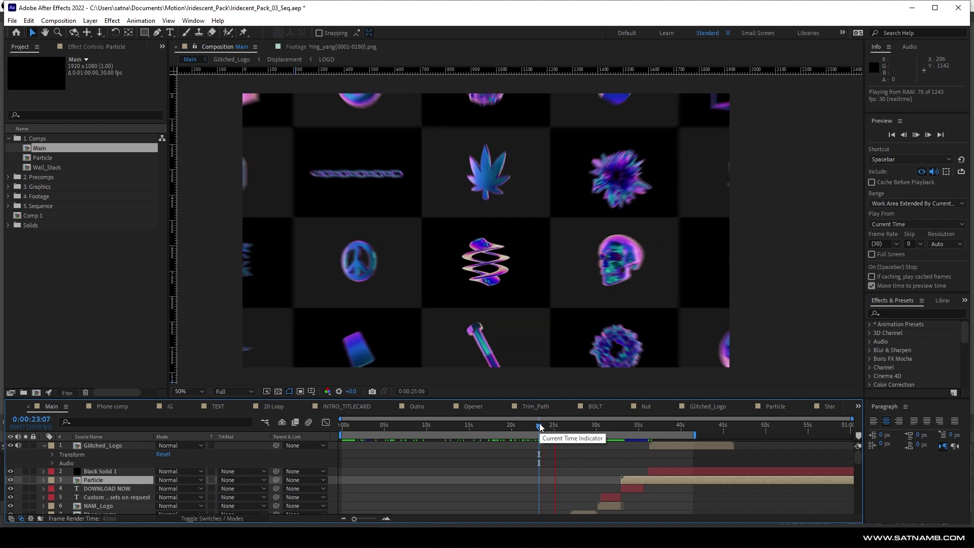
{"action": "key", "text": "space"}
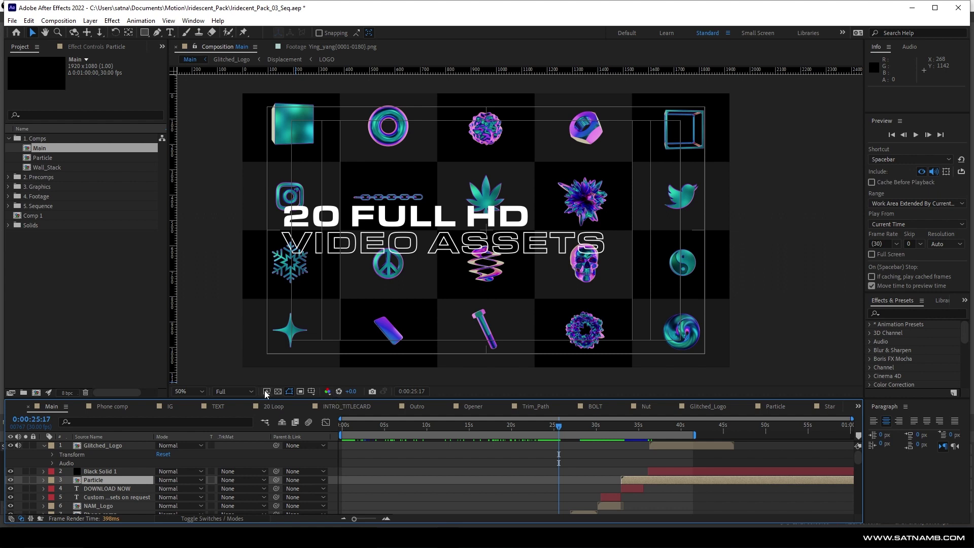
- Set viewer resolution to Quarter and Fast Previews to Adaptive Resolution
{"action": "left_click", "coordinate": [241, 391]}
{"action": "left_click", "coordinate": [233, 450]}
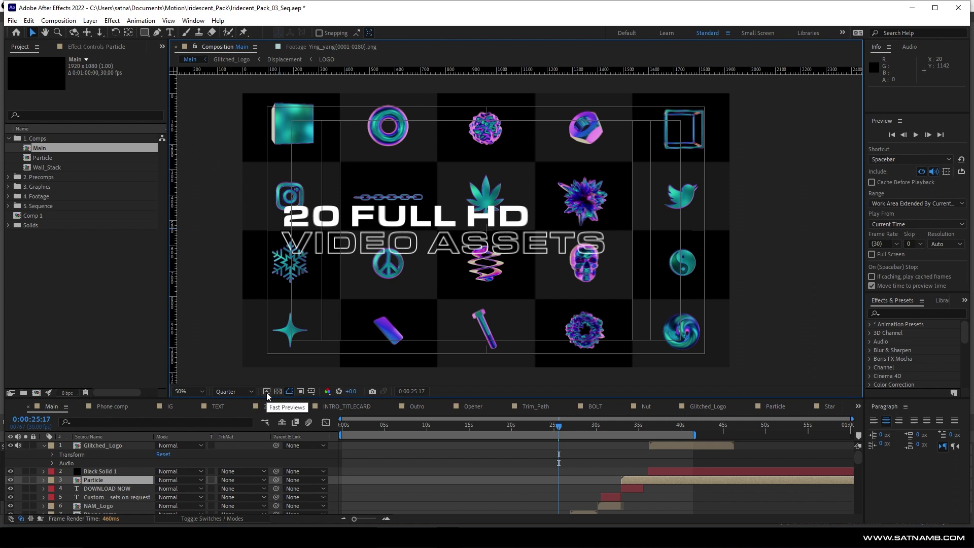
{"action": "left_click", "coordinate": [267, 391]}
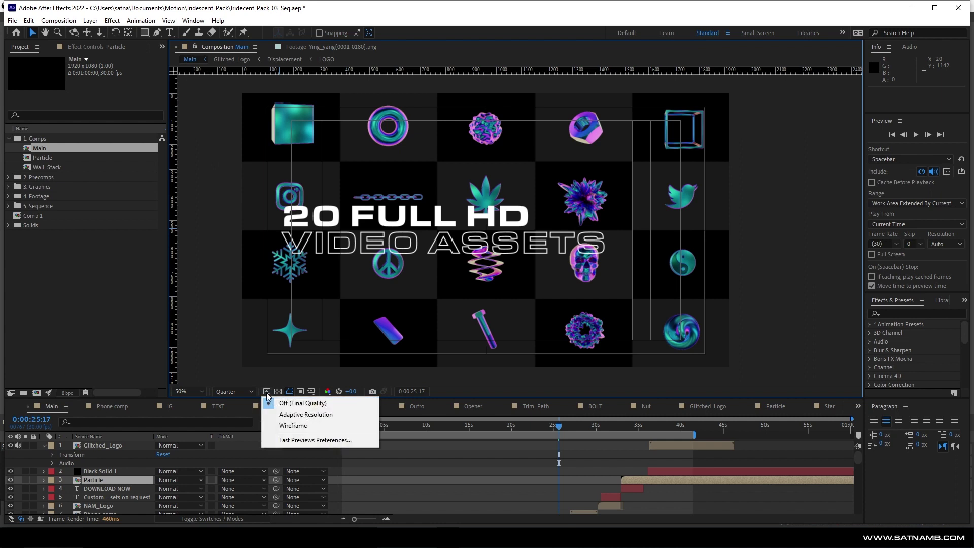
{"action": "left_click", "coordinate": [313, 415]}
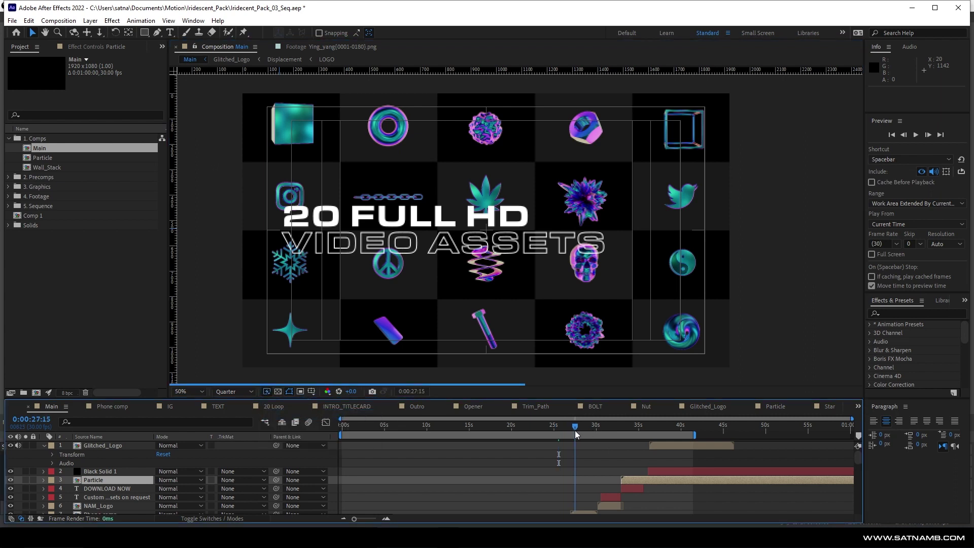
{"action": "left_click_drag", "start_coordinate": [578, 434], "coordinate": [582, 436]}
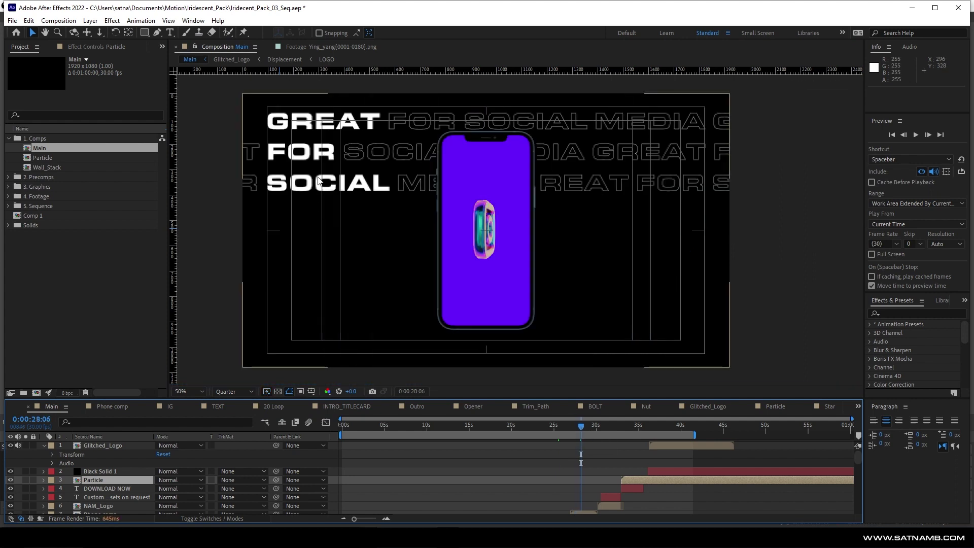
- At 0:00:24:04, drag the Wall_Stack spiral right of centre to position 1390, 698
{"action": "left_click", "coordinate": [655, 478]}
{"action": "scroll", "coordinate": [609, 477], "scroll_direction": "down", "scroll_amount": 3}
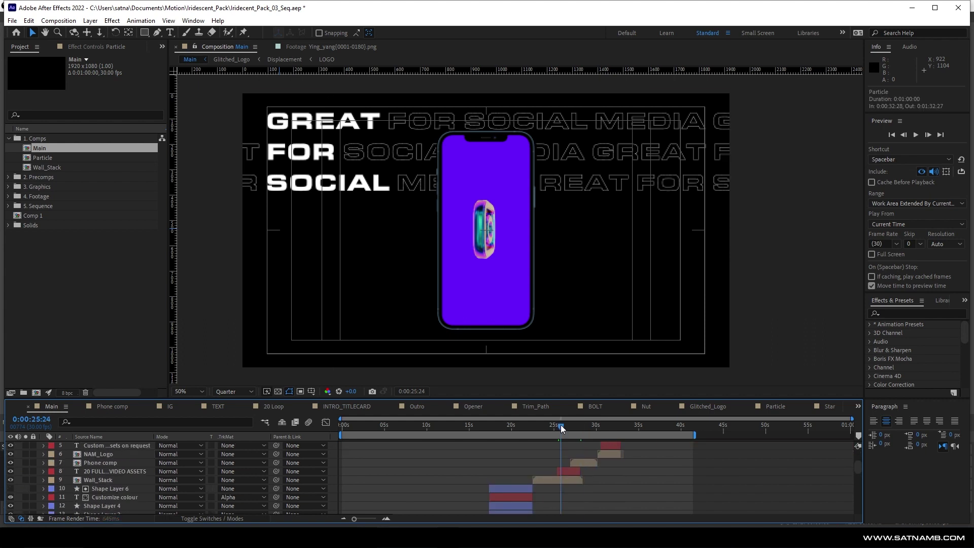
{"action": "left_click_drag", "start_coordinate": [560, 429], "coordinate": [546, 429]}
{"action": "left_click", "coordinate": [561, 480]}
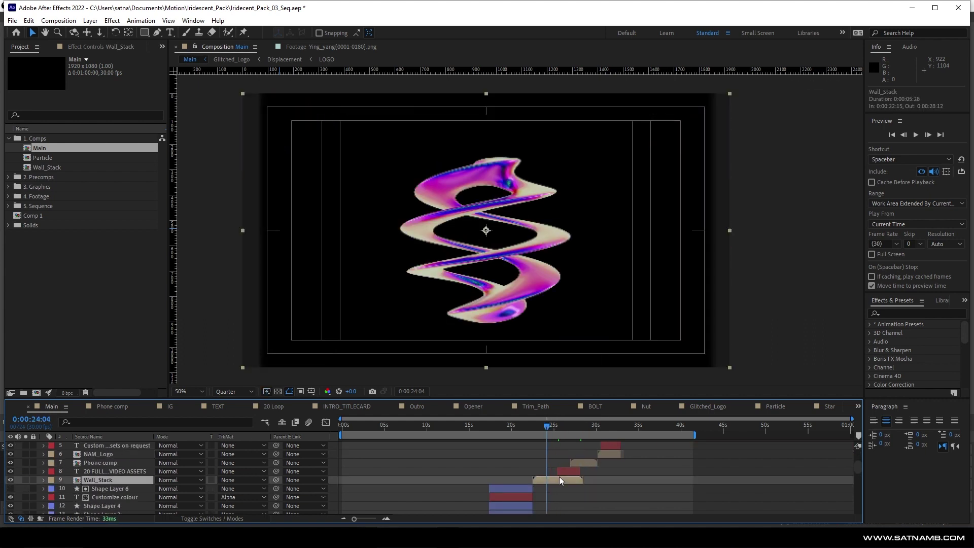
{"action": "key", "text": "s"}
{"action": "left_click_drag", "start_coordinate": [480, 272], "coordinate": [590, 312]}
{"action": "left_click", "coordinate": [234, 391]}
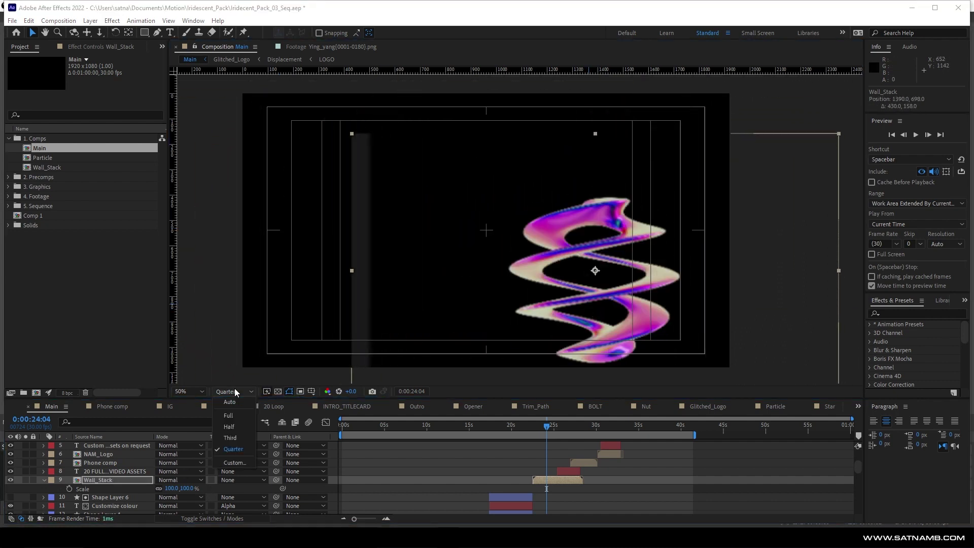
- Undo the Wall_Stack move and choose an Adaptive Resolution Limit in Previews preferences
{"action": "left_click", "coordinate": [228, 415]}
{"action": "key", "text": "ctrl+z"}
{"action": "key", "text": "ctrl+z"}
{"action": "left_click", "coordinate": [29, 20]}
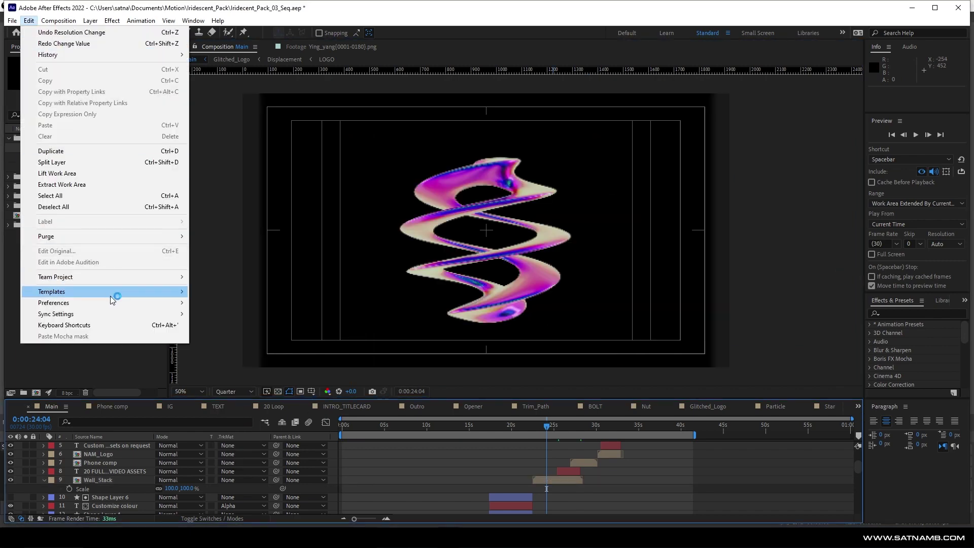
{"action": "mouse_move", "coordinate": [113, 303]}
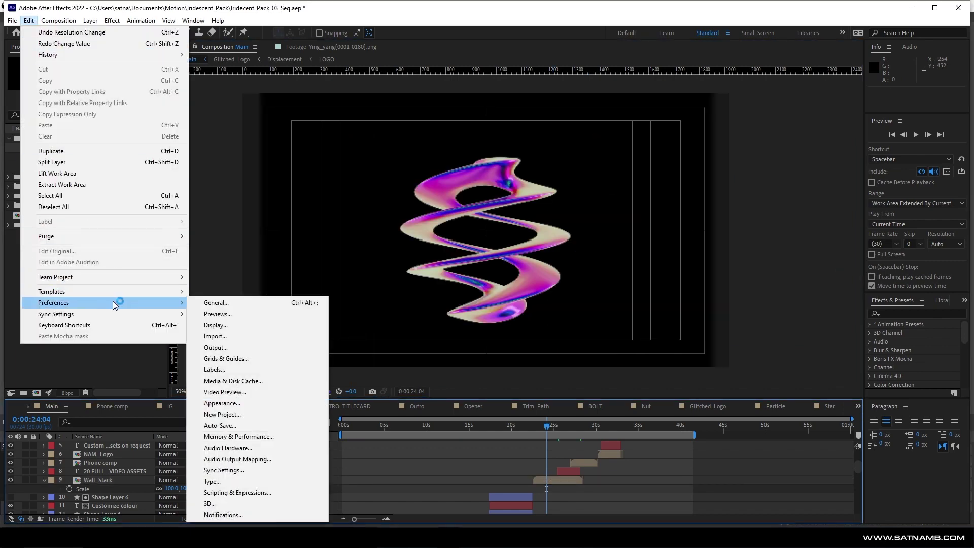
{"action": "left_click", "coordinate": [258, 314]}
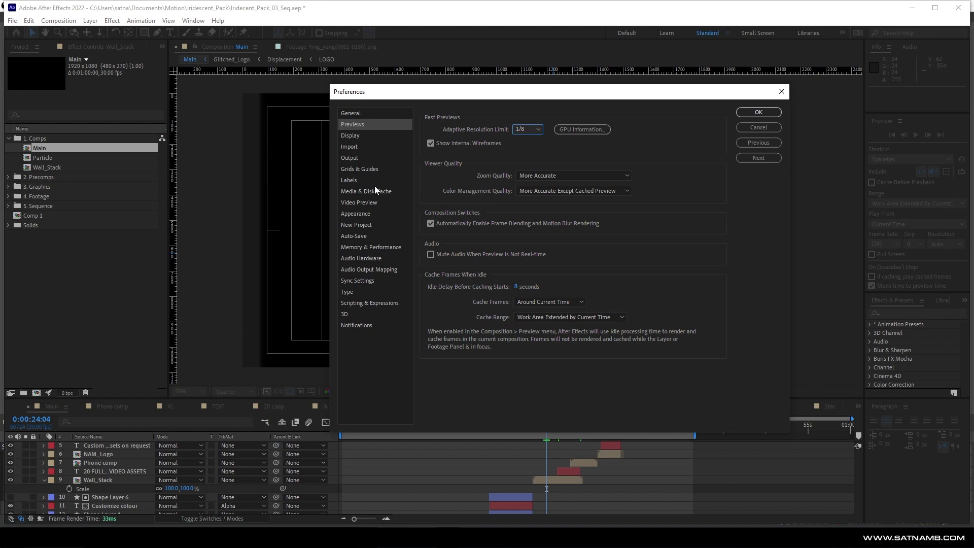
{"action": "left_click", "coordinate": [524, 129]}
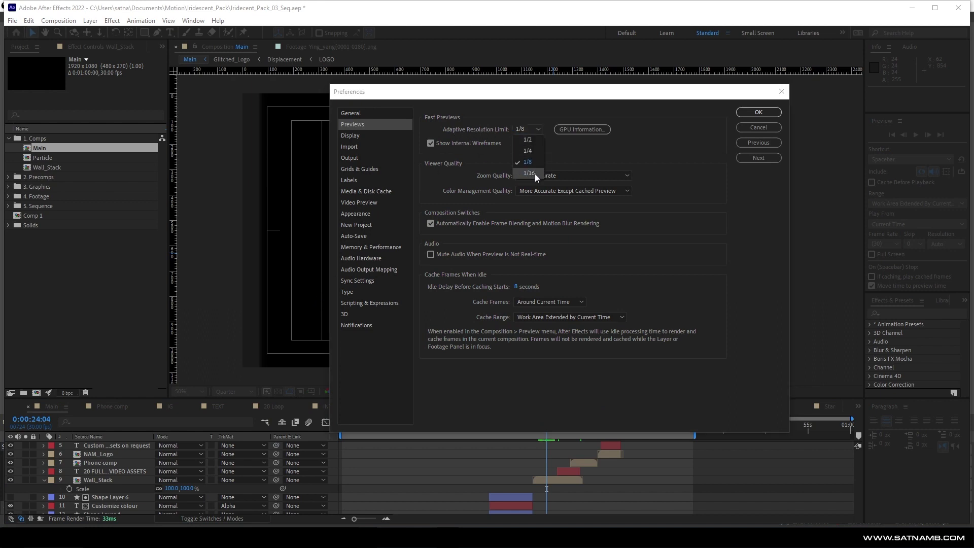
{"action": "left_click", "coordinate": [538, 149]}
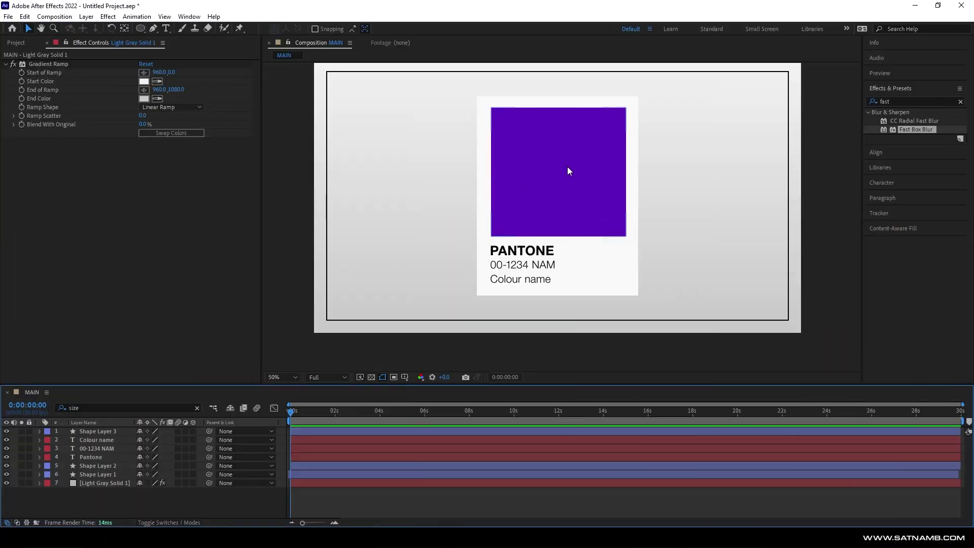
- Recolour the purple square's fill to blue 0560D0 sampled from the Pexels photo in Chrome
{"action": "left_click", "coordinate": [568, 168]}
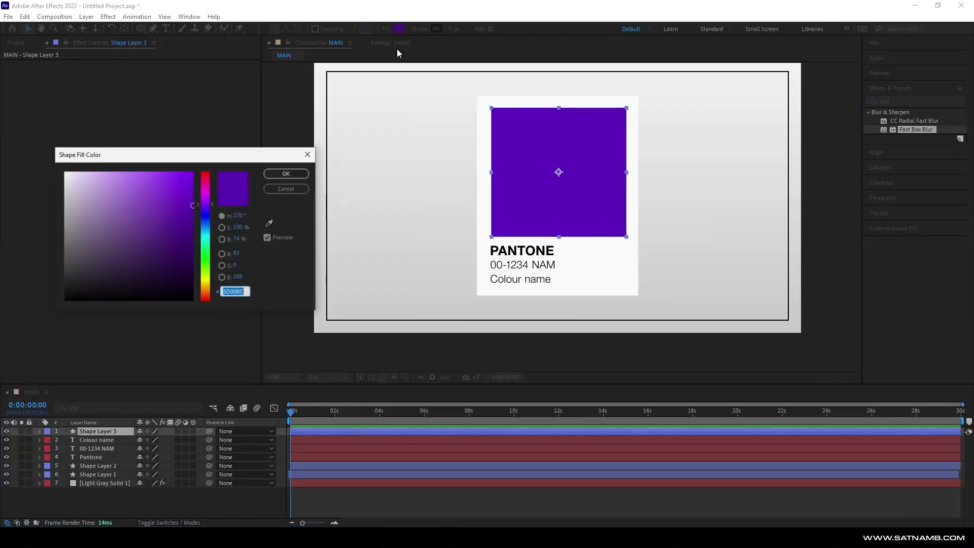
{"action": "left_click_drag", "start_coordinate": [168, 213], "coordinate": [171, 177]}
{"action": "left_click", "coordinate": [213, 235]}
{"action": "left_click", "coordinate": [270, 223]}
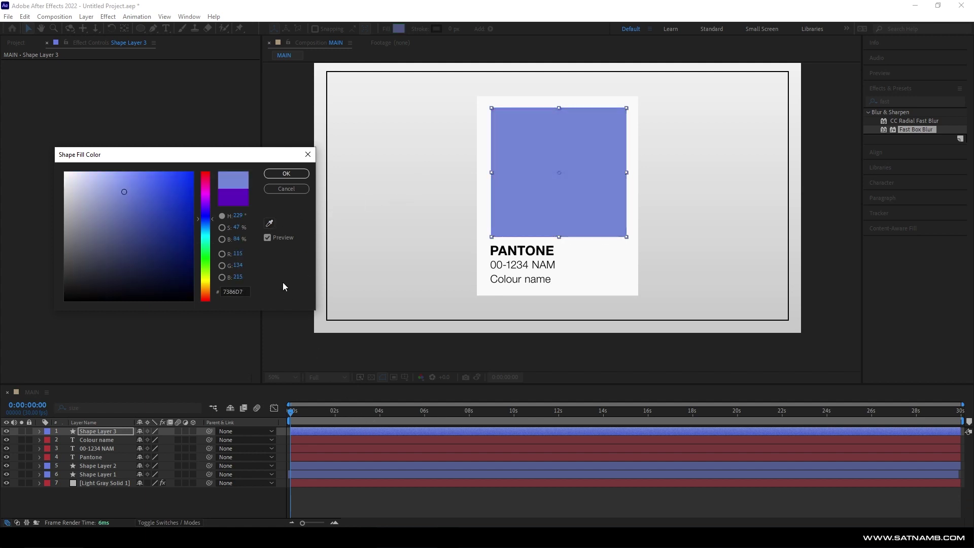
{"action": "left_click", "coordinate": [270, 225]}
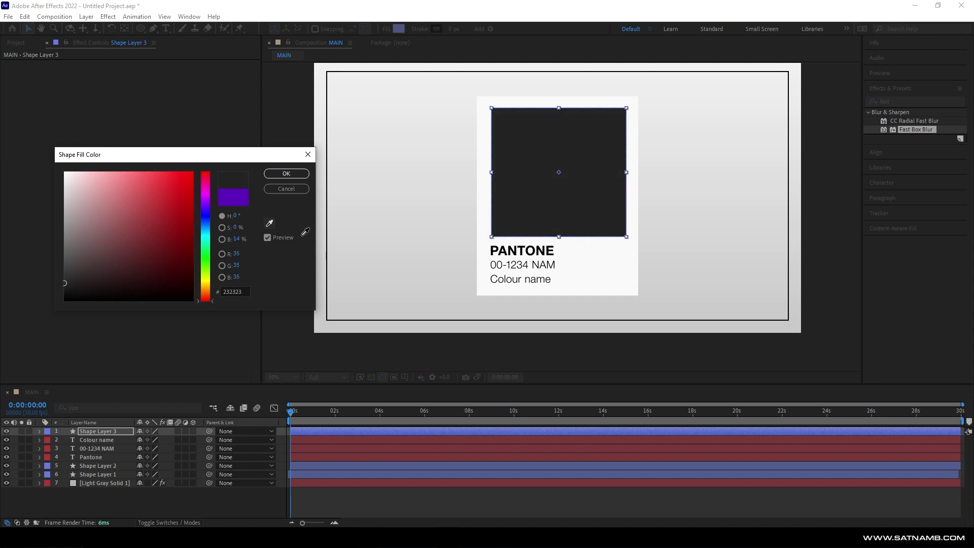
{"action": "key", "text": "alt+Tab"}
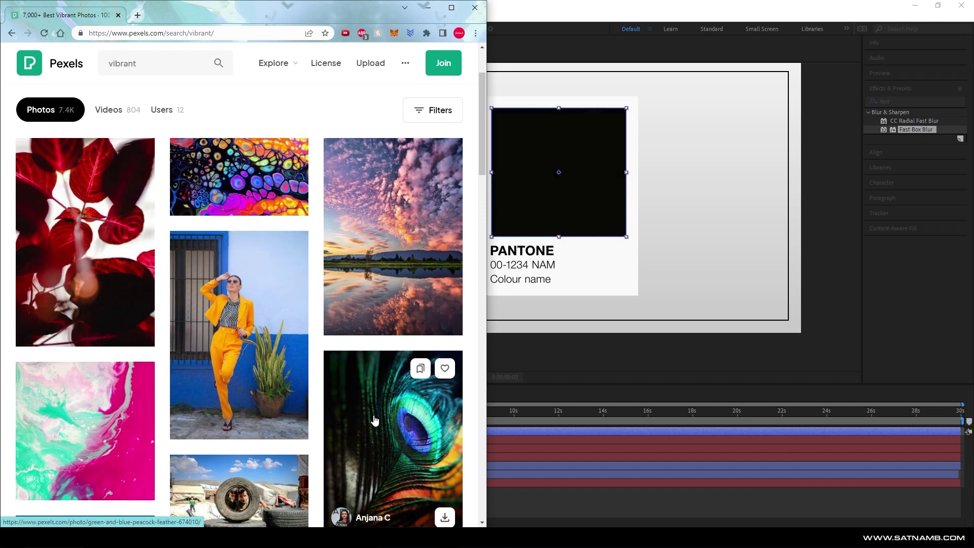
{"action": "left_click", "coordinate": [293, 350]}
{"action": "left_click", "coordinate": [565, 497]}
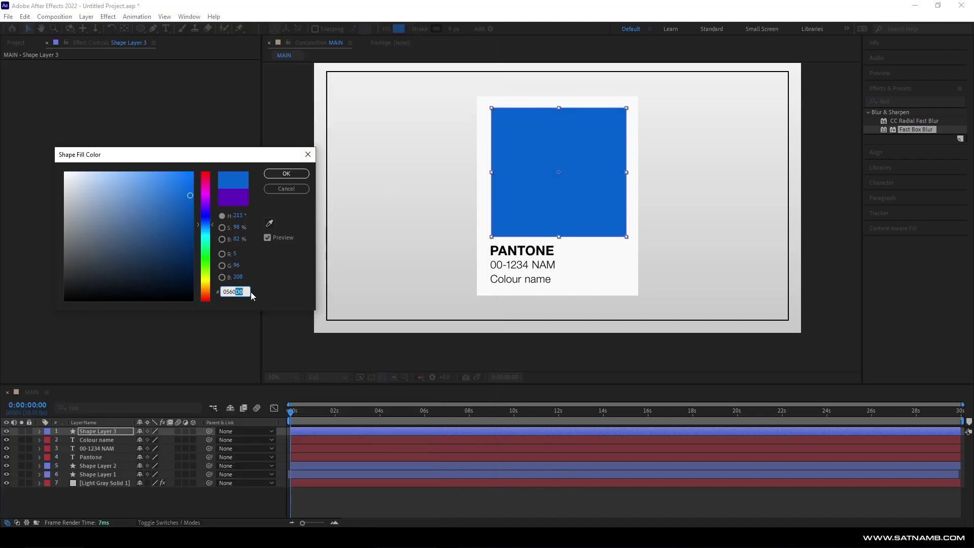
{"action": "left_click", "coordinate": [287, 177]}
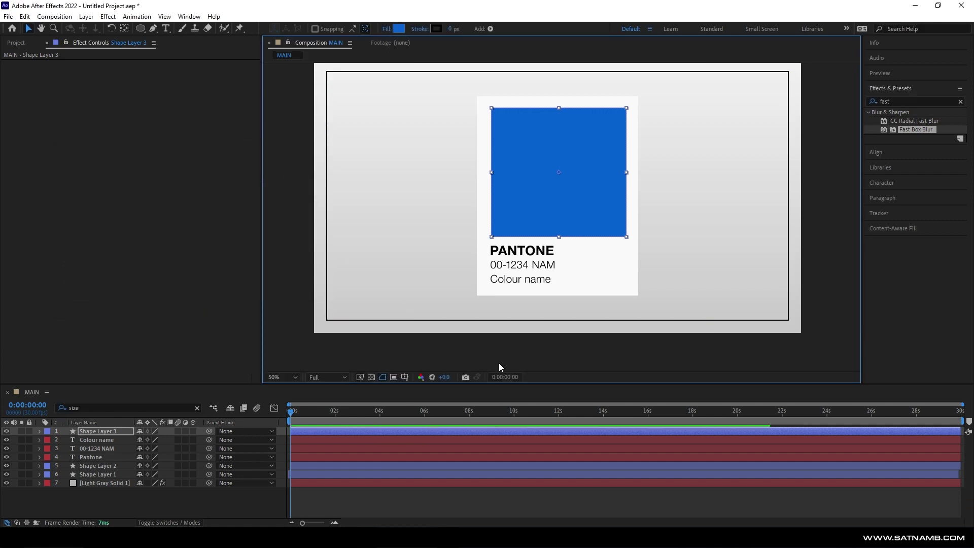
{"action": "left_click", "coordinate": [508, 496]}
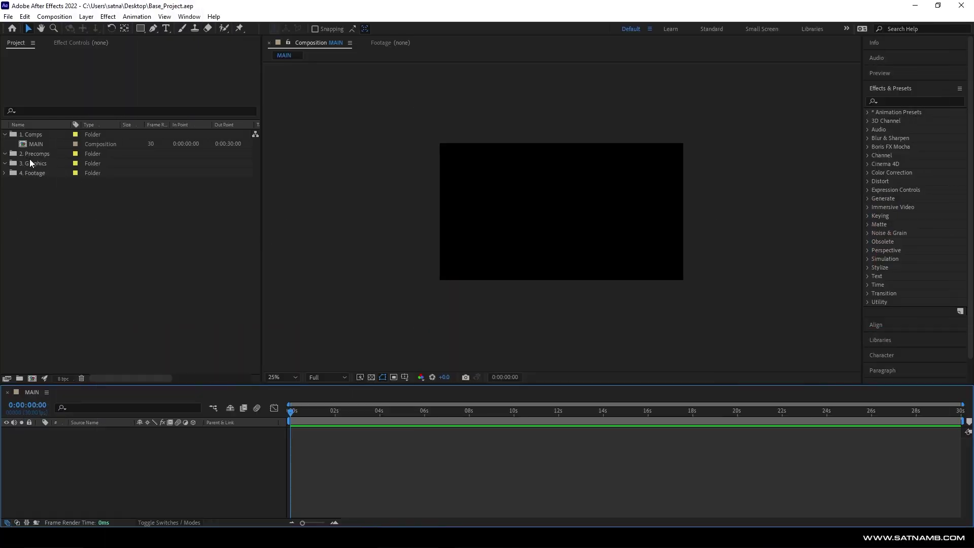
{"action": "left_click", "coordinate": [50, 212]}
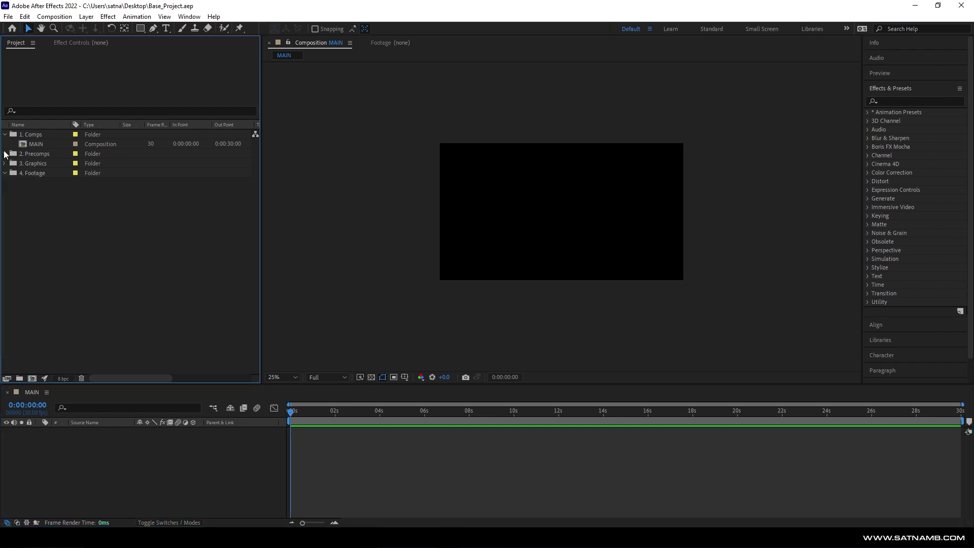
{"action": "left_click", "coordinate": [35, 151]}
{"action": "double_click", "coordinate": [37, 144]}
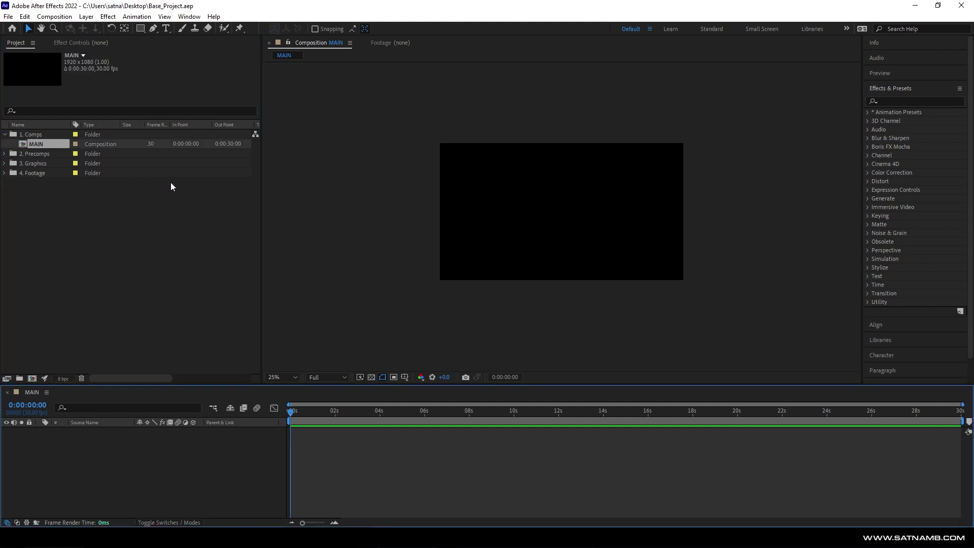
{"action": "key", "text": "ctrl+k"}
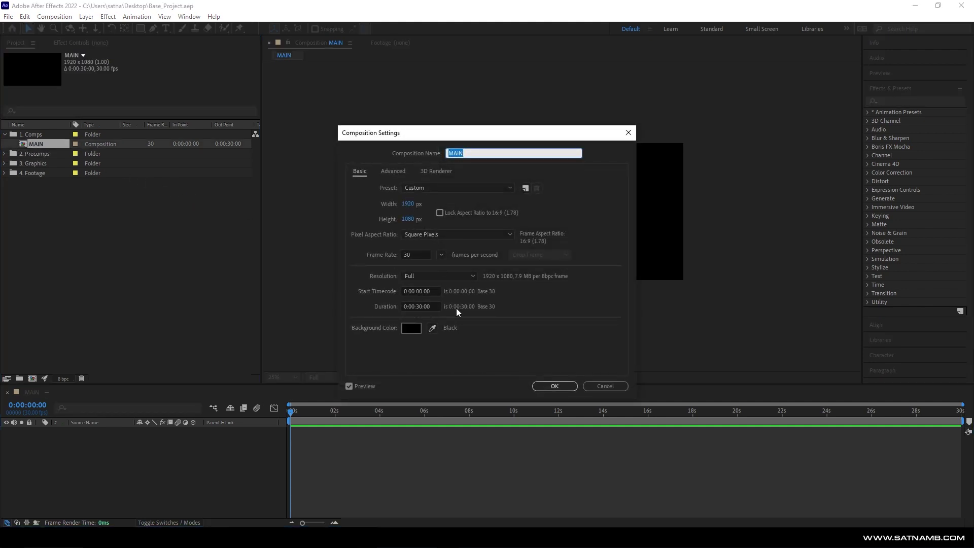
{"action": "left_click", "coordinate": [558, 385]}
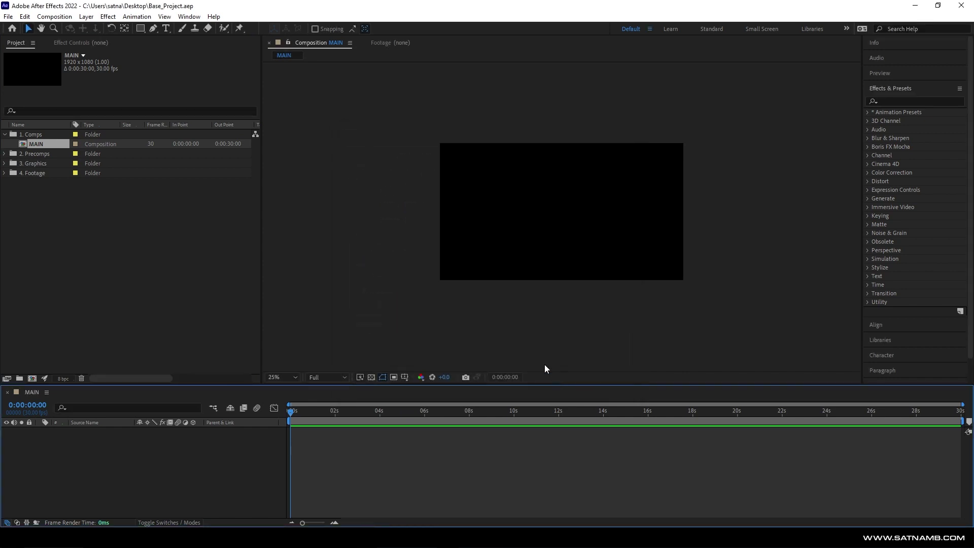
{"action": "left_click", "coordinate": [12, 17]}
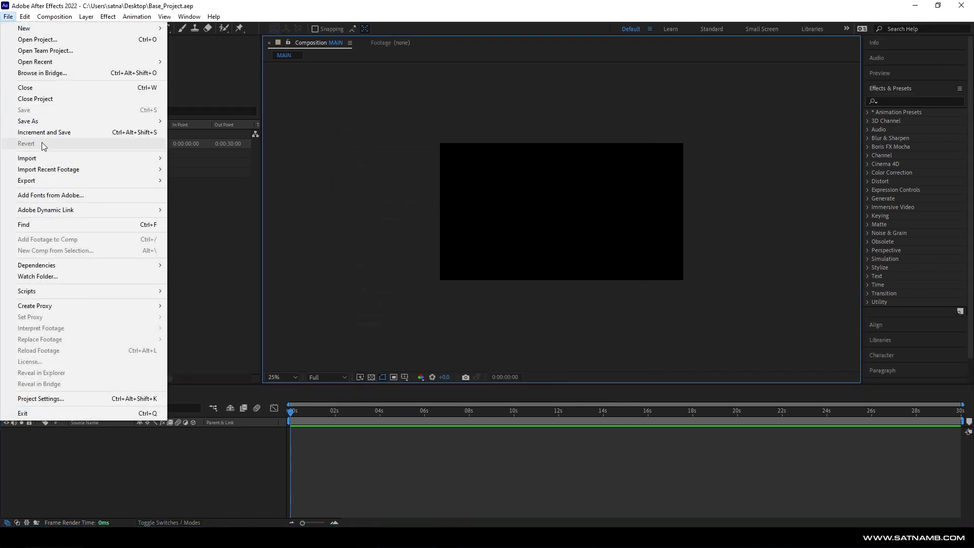
{"action": "left_click", "coordinate": [37, 111]}
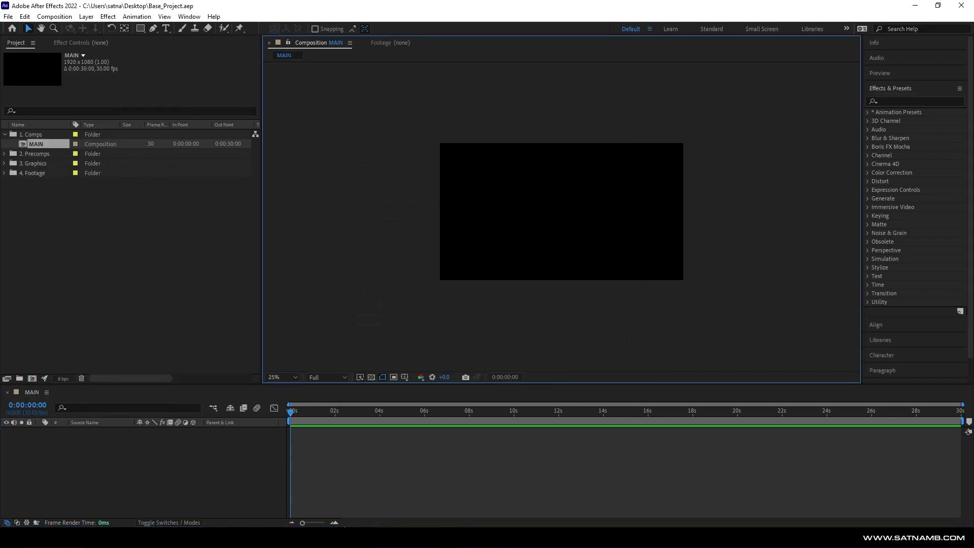
- Set Base_Project.aep as the new-project template in the New Project preferences
{"action": "left_click", "coordinate": [8, 16]}
{"action": "mouse_move", "coordinate": [32, 19]}
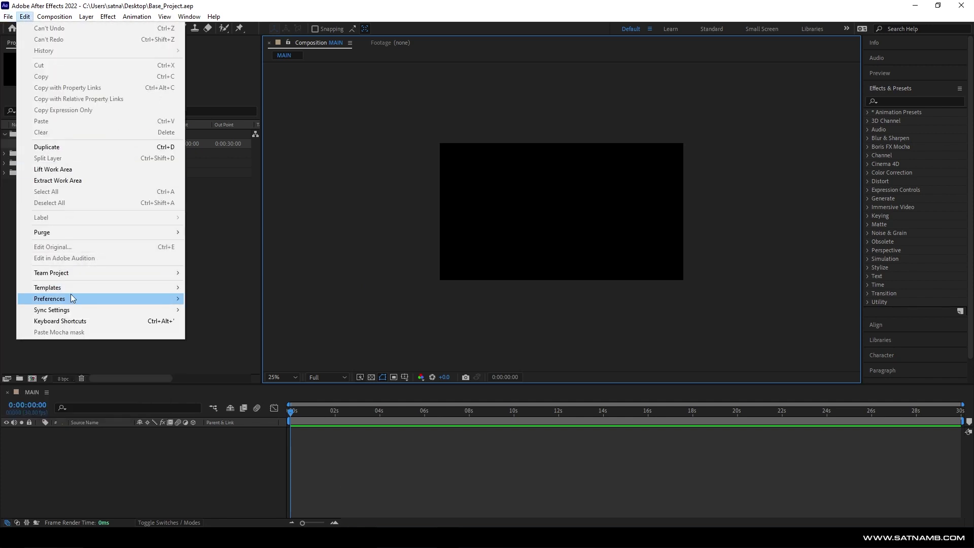
{"action": "mouse_move", "coordinate": [73, 299]}
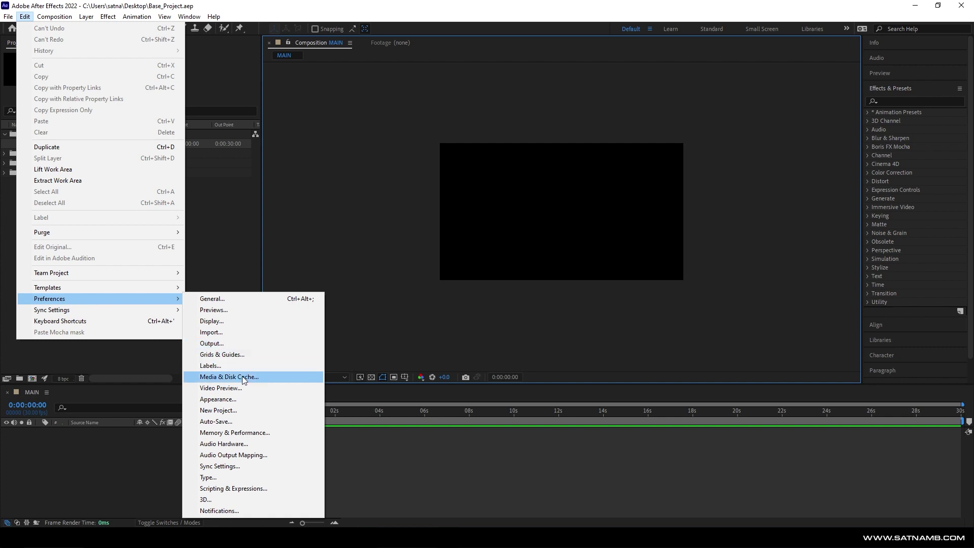
{"action": "left_click", "coordinate": [249, 410]}
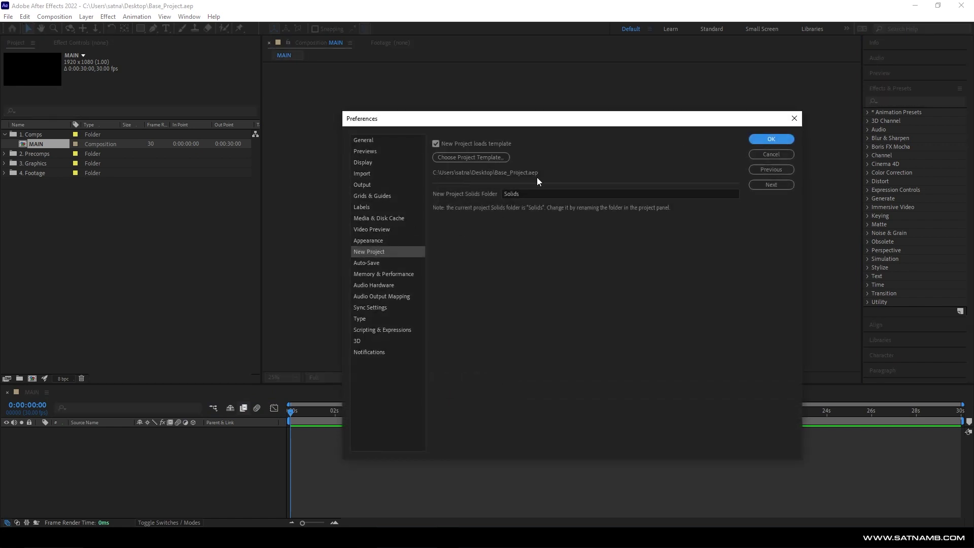
{"action": "key", "text": "Return"}
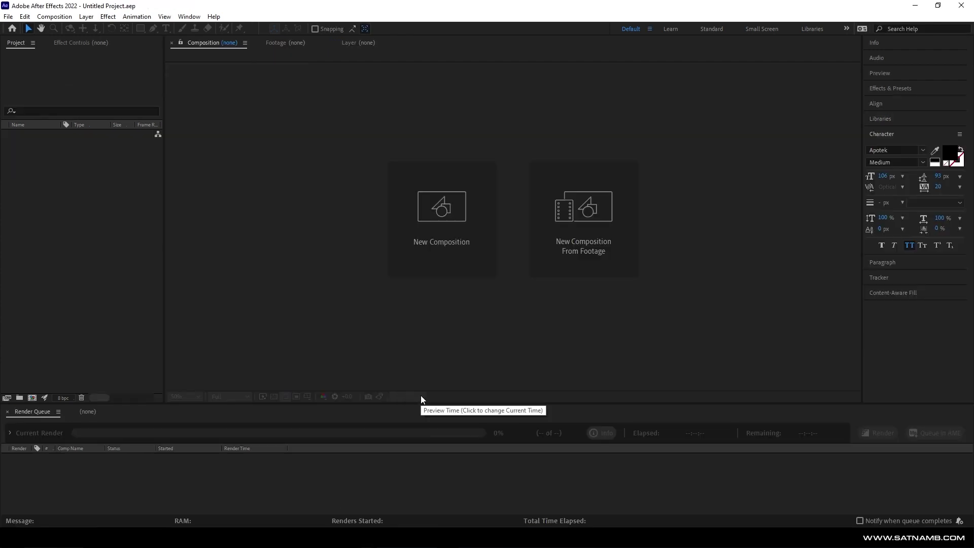
- Open the prepared project and expand the 1. Comps folder to reveal MAIN
{"action": "left_click", "coordinate": [11, 17]}
{"action": "mouse_move", "coordinate": [23, 28]}
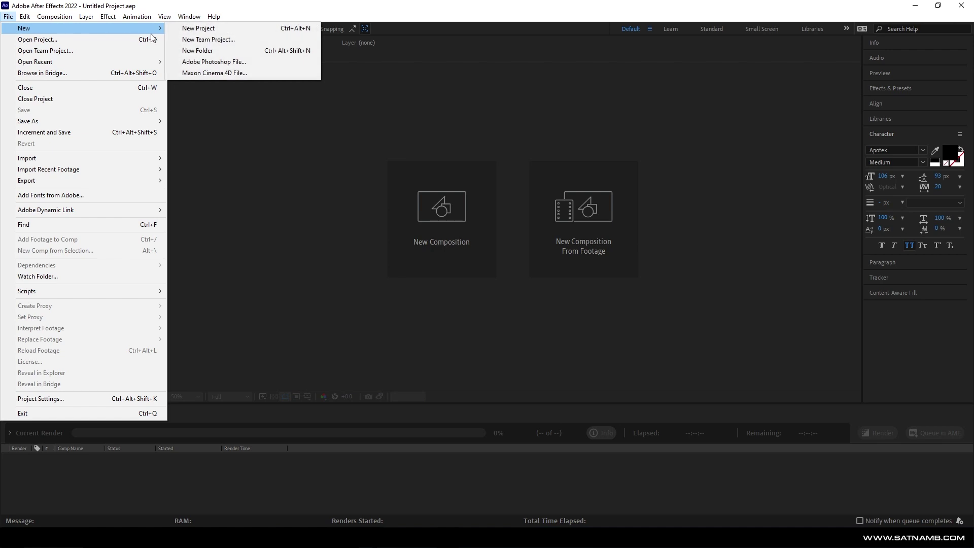
{"action": "left_click", "coordinate": [191, 32]}
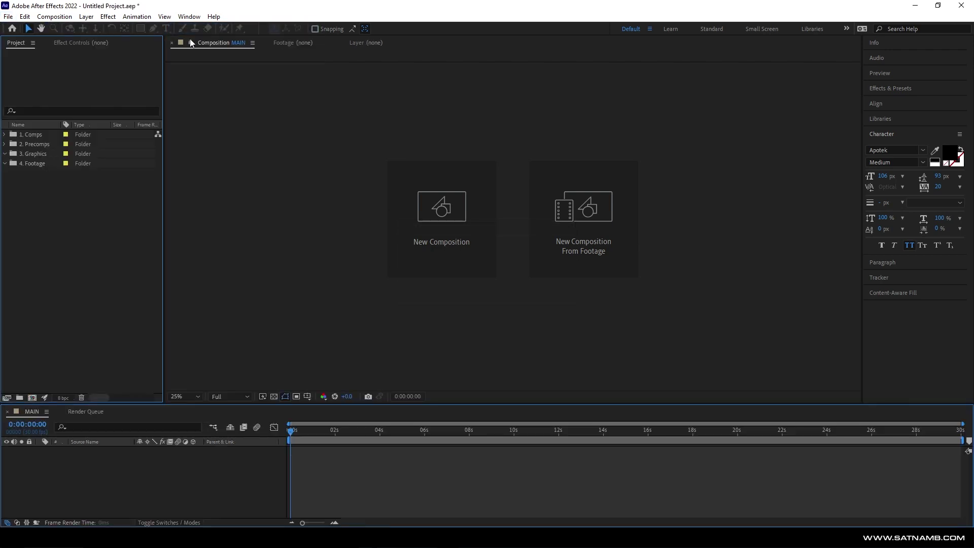
{"action": "left_click", "coordinate": [4, 134]}
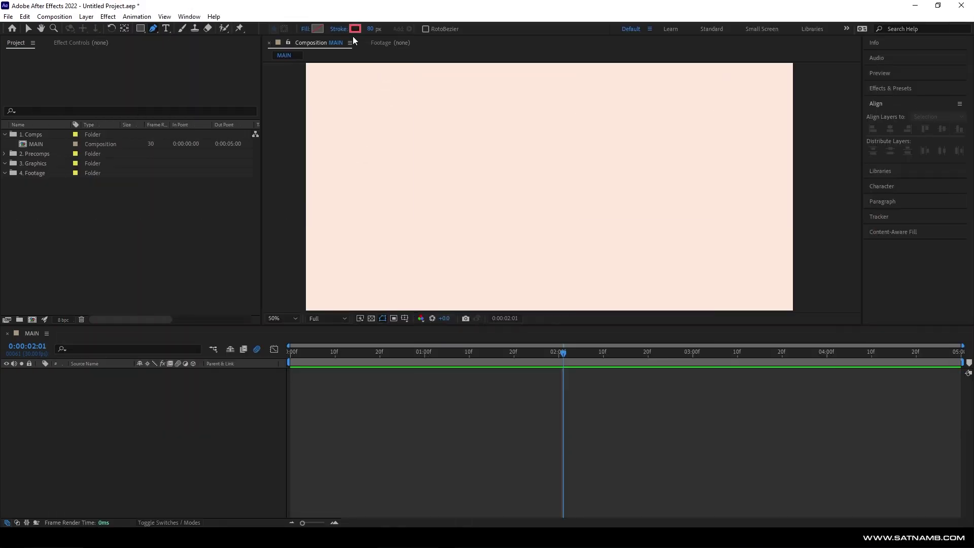
- Draw a red horizontal line across the MAIN comp with the Pen tool
{"action": "left_click", "coordinate": [355, 29]}
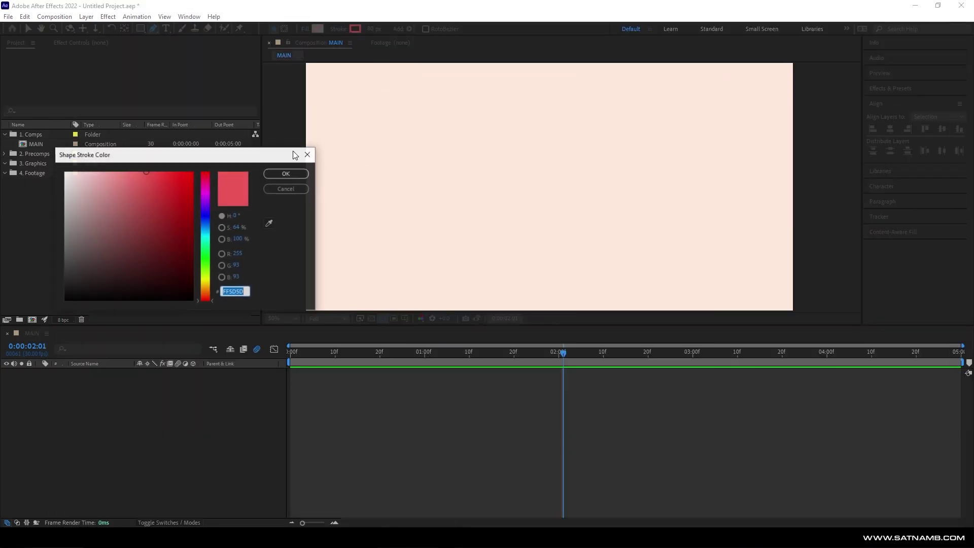
{"action": "left_click", "coordinate": [280, 174]}
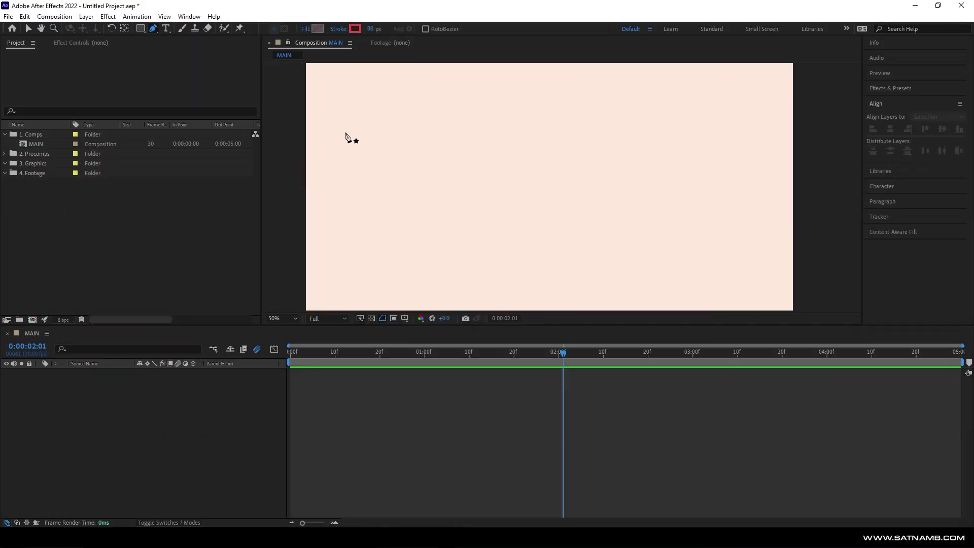
{"action": "left_click", "coordinate": [347, 193]}
{"action": "left_click", "coordinate": [750, 192]}
{"action": "left_click", "coordinate": [431, 440]}
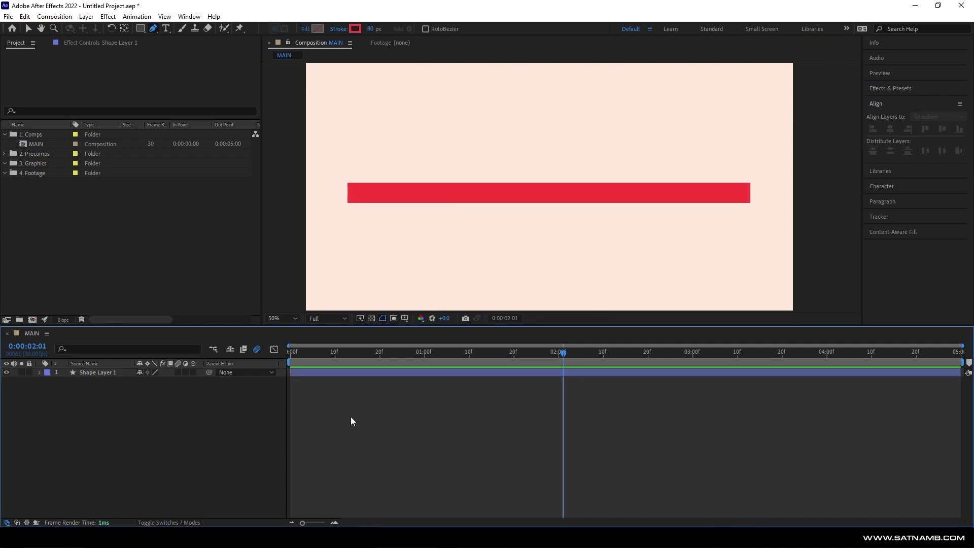
- Add Trim Paths to the line's Shape 1 group
{"action": "left_click", "coordinate": [48, 382]}
{"action": "left_click", "coordinate": [57, 390]}
{"action": "left_click", "coordinate": [65, 399]}
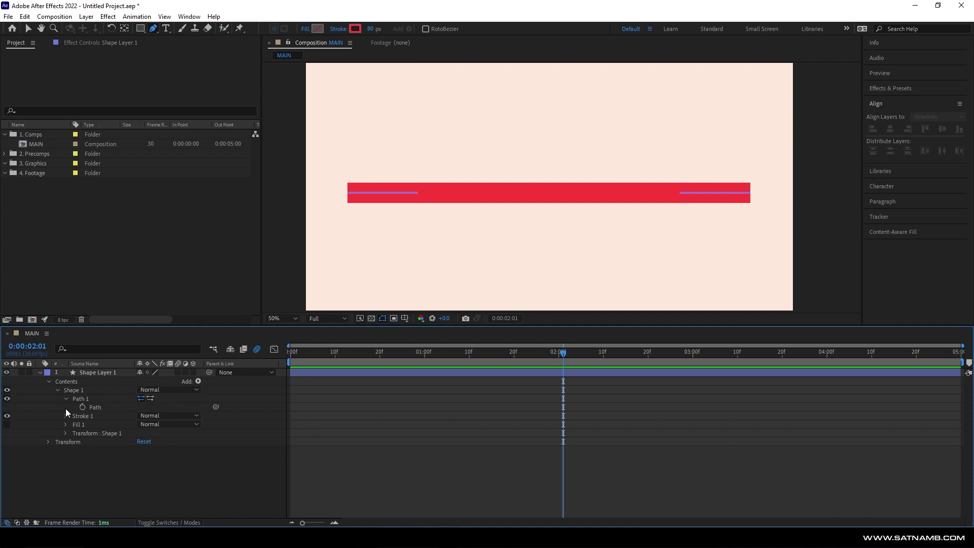
{"action": "left_click", "coordinate": [102, 409]}
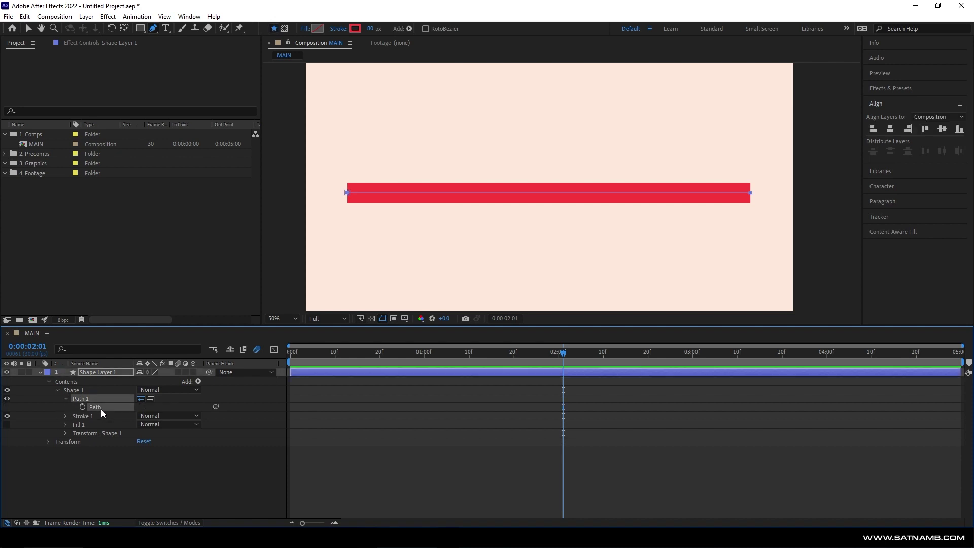
{"action": "left_click", "coordinate": [199, 381]}
{"action": "left_click", "coordinate": [241, 321]}
{"action": "left_click", "coordinate": [66, 416]}
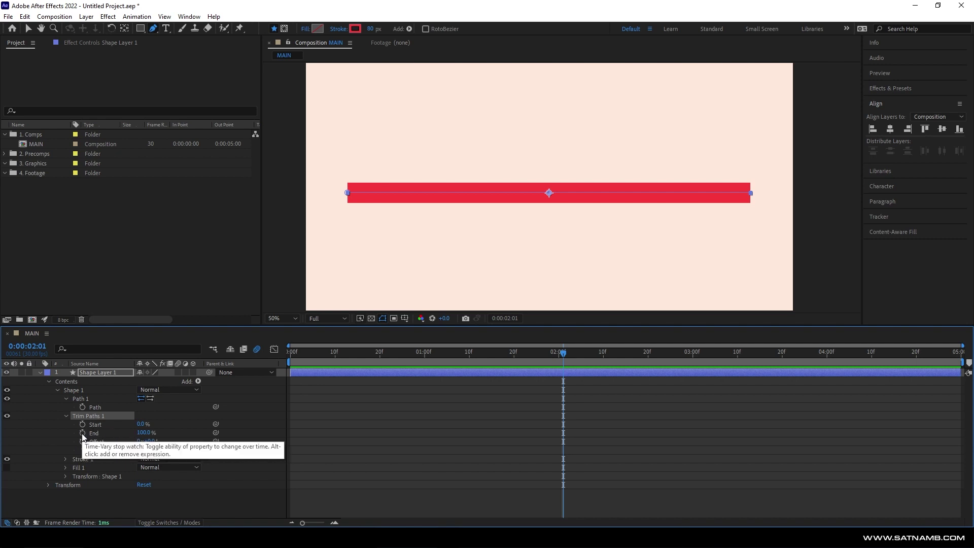
- Keyframe Trim Paths End from 0% at frame 0 to 100% at one second
{"action": "left_click", "coordinate": [83, 433]}
{"action": "left_click_drag", "start_coordinate": [416, 422], "coordinate": [424, 429]}
{"action": "left_click", "coordinate": [424, 354]}
{"action": "key", "text": "Home"}
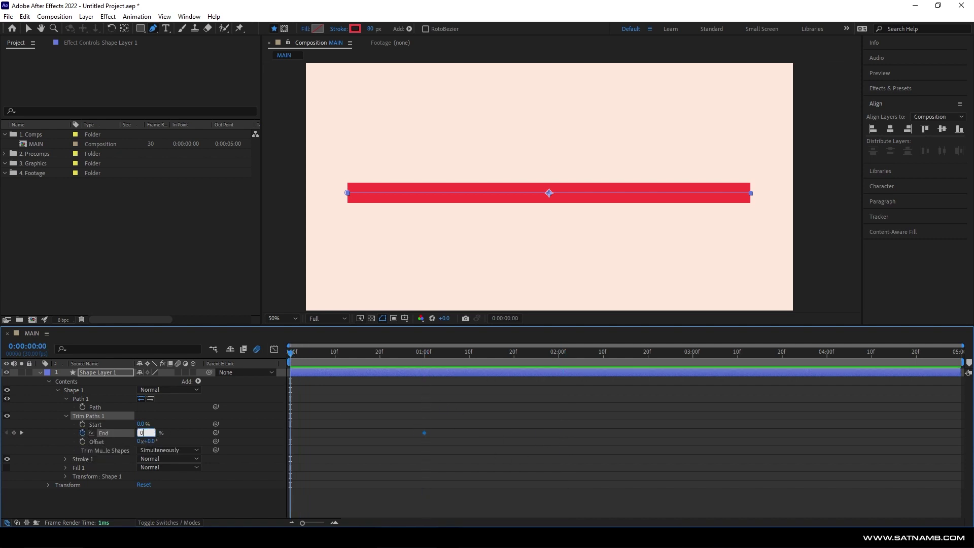
{"action": "type", "text": "0"}
{"action": "left_click", "coordinate": [455, 473]}
{"action": "key", "text": "space"}
{"action": "key", "text": "space"}
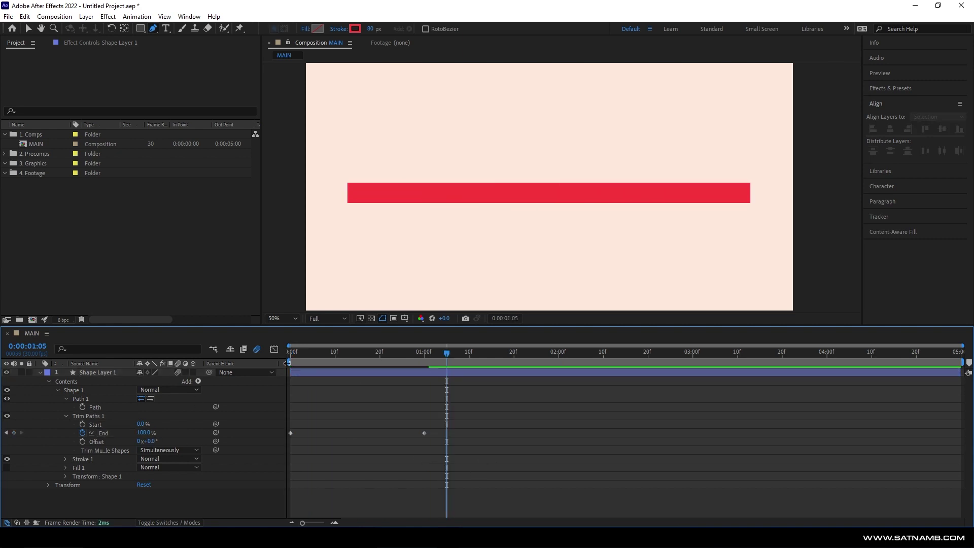
{"action": "left_click", "coordinate": [303, 354]}
{"action": "key", "text": "space"}
{"action": "key", "text": "space"}
- Keyframe Start from 0% at one second to 100% at two seconds and preview
{"action": "left_click", "coordinate": [112, 423]}
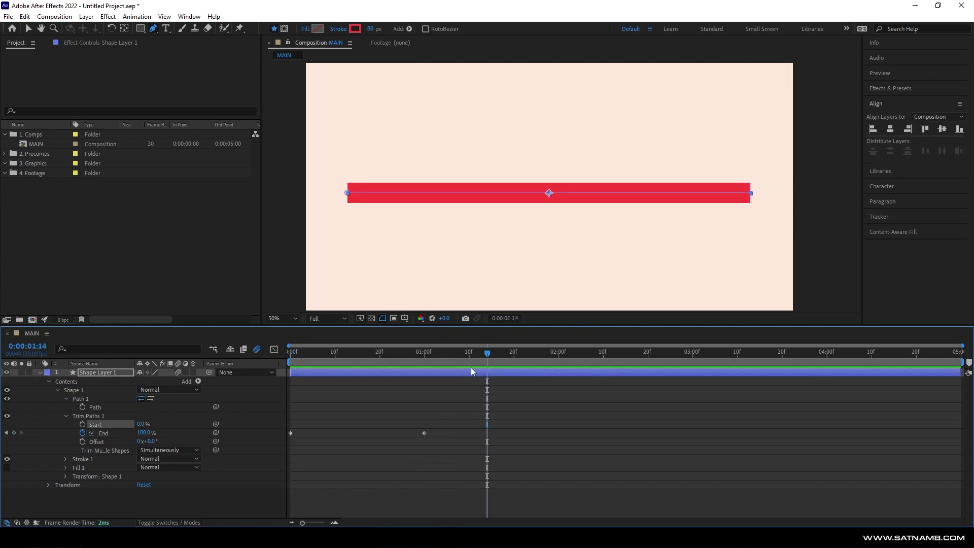
{"action": "key", "text": "j"}
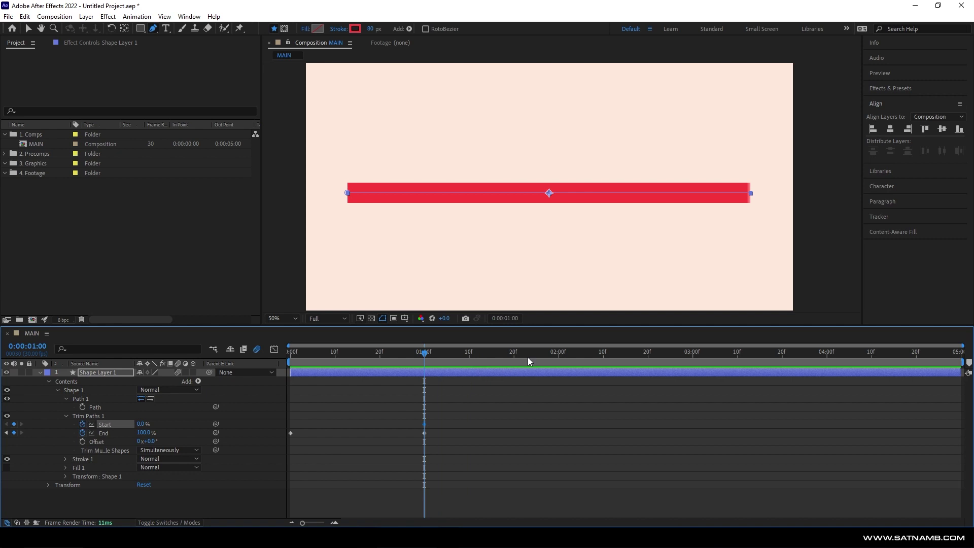
{"action": "left_click", "coordinate": [558, 352]}
{"action": "left_click", "coordinate": [141, 424]}
{"action": "type", "text": "100"}
{"action": "key", "text": "Return"}
{"action": "left_click", "coordinate": [443, 485]}
{"action": "key", "text": "Home"}
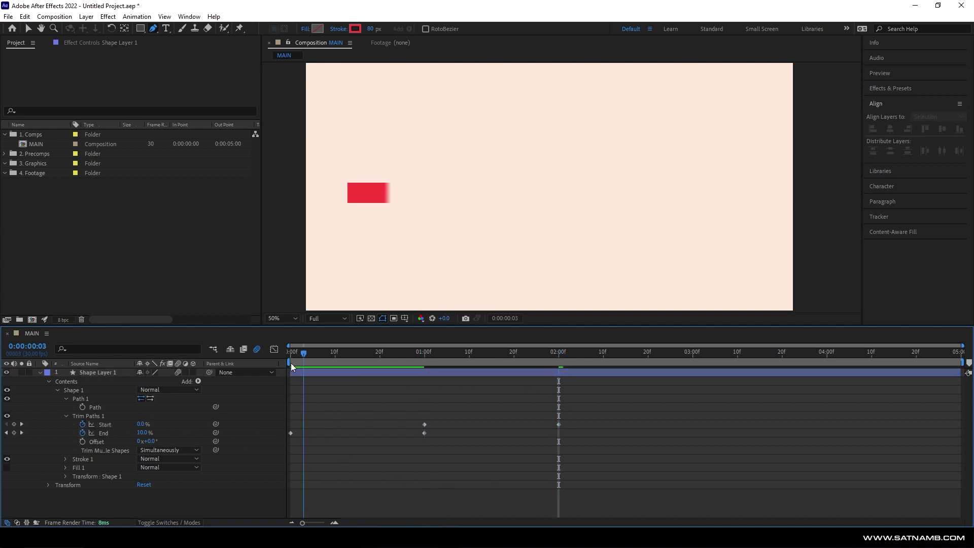
{"action": "key", "text": "space"}
- Apply Easy Ease (F9) to all four Start and End keyframes
{"action": "key", "text": "space"}
{"action": "left_click_drag", "start_coordinate": [594, 410], "coordinate": [244, 448]}
{"action": "key", "text": "F9"}
{"action": "key", "text": "space"}
{"action": "key", "text": "space"}
- In the Graph Editor, pull the Start and End trim keyframes' speed curves into sharp peaks at about 62% influence
{"action": "key", "text": "space"}
{"action": "left_click", "coordinate": [274, 349]}
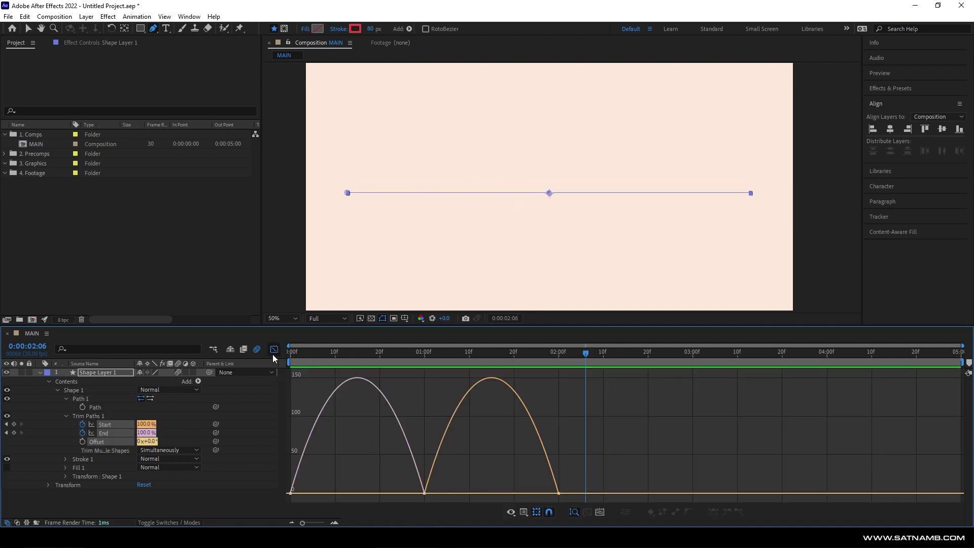
{"action": "right_click", "coordinate": [552, 412]}
{"action": "left_click", "coordinate": [563, 323]}
{"action": "key", "text": "v"}
{"action": "left_click_drag", "start_coordinate": [380, 494], "coordinate": [516, 494]}
{"action": "left_click", "coordinate": [443, 490]}
{"action": "key", "text": "space"}
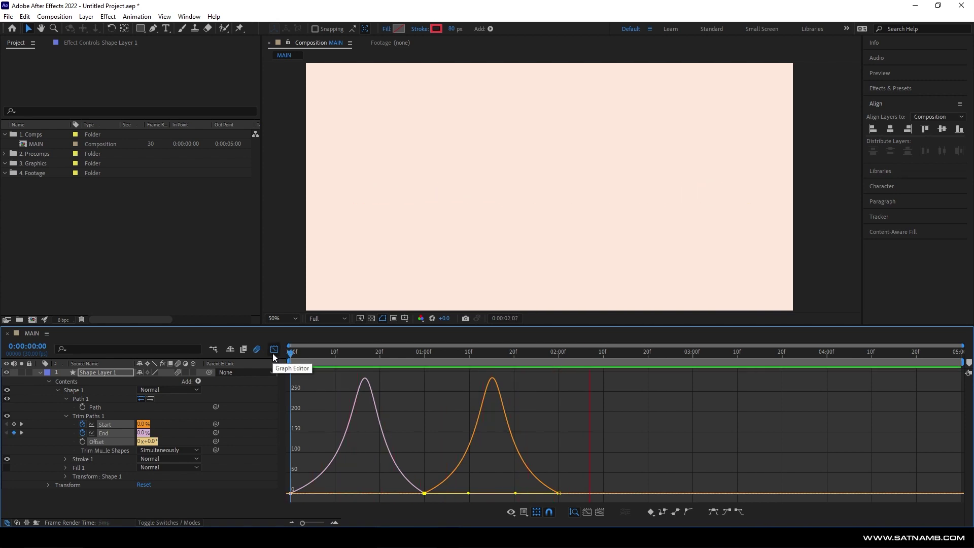
{"action": "left_click", "coordinate": [274, 349]}
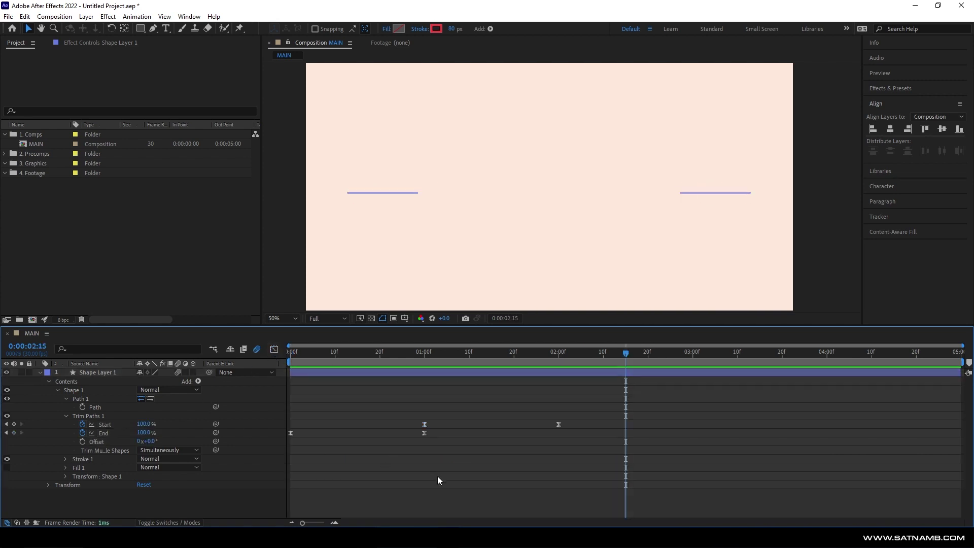
- Draw a three-point peaked path on Shape Layer 1 with the Pen tool
{"action": "key", "text": "g"}
{"action": "left_click", "coordinate": [66, 387]}
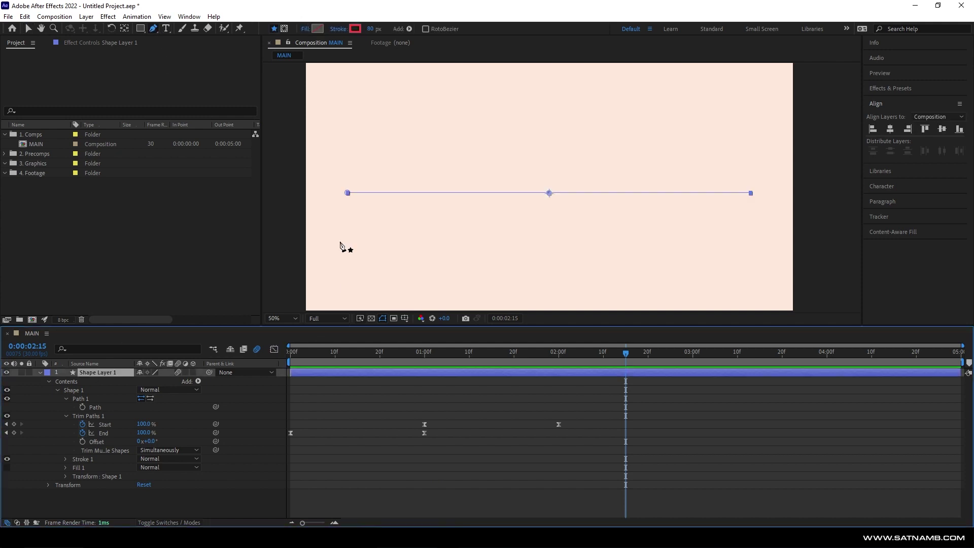
{"action": "left_click", "coordinate": [356, 280]}
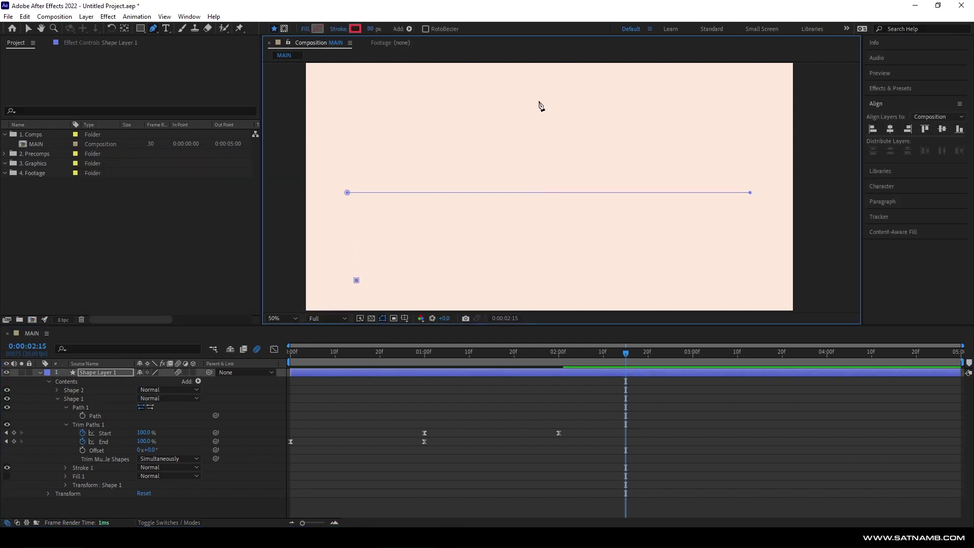
{"action": "left_click", "coordinate": [550, 80]}
{"action": "left_click", "coordinate": [744, 299]}
{"action": "key", "text": "v"}
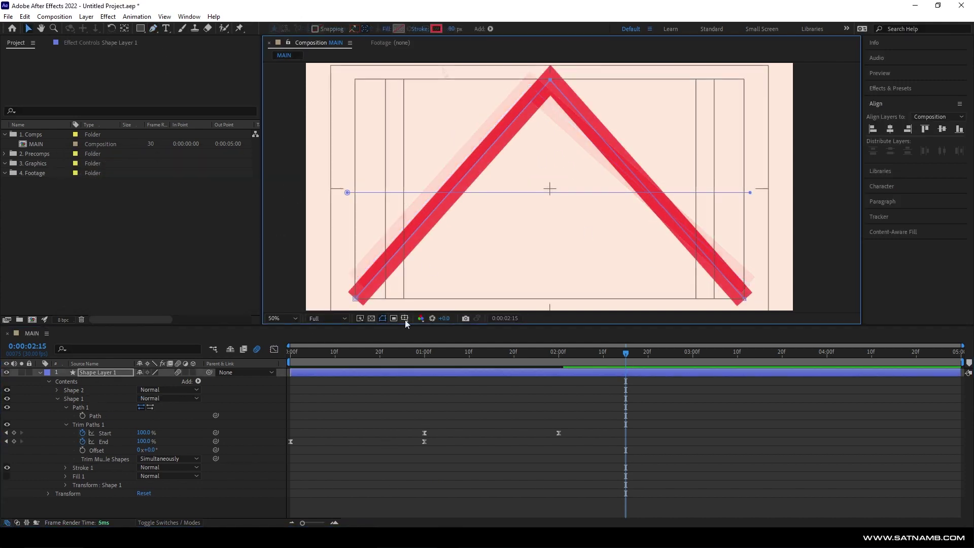
{"action": "left_click_drag", "start_coordinate": [626, 352], "coordinate": [670, 388]}
- Move Shape 2's path into Shape 1 above Trim Paths 1 so both strokes draw on together
{"action": "left_click", "coordinate": [58, 390]}
{"action": "left_click_drag", "start_coordinate": [97, 399], "coordinate": [113, 455]}
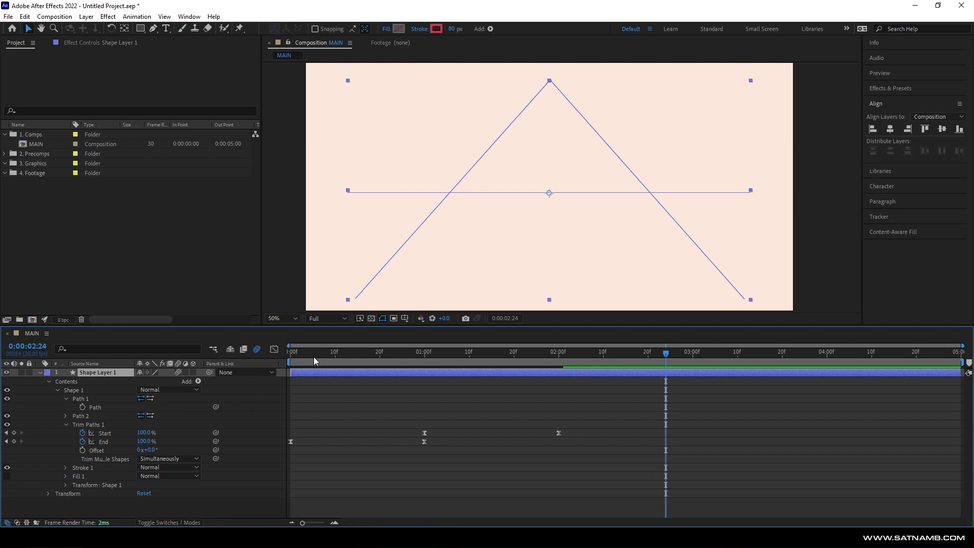
{"action": "mouse_move", "coordinate": [305, 356]}
{"action": "left_mouse_down"}
{"action": "mouse_move", "coordinate": [294, 359]}
{"action": "mouse_move", "coordinate": [509, 385]}
{"action": "left_mouse_up"}
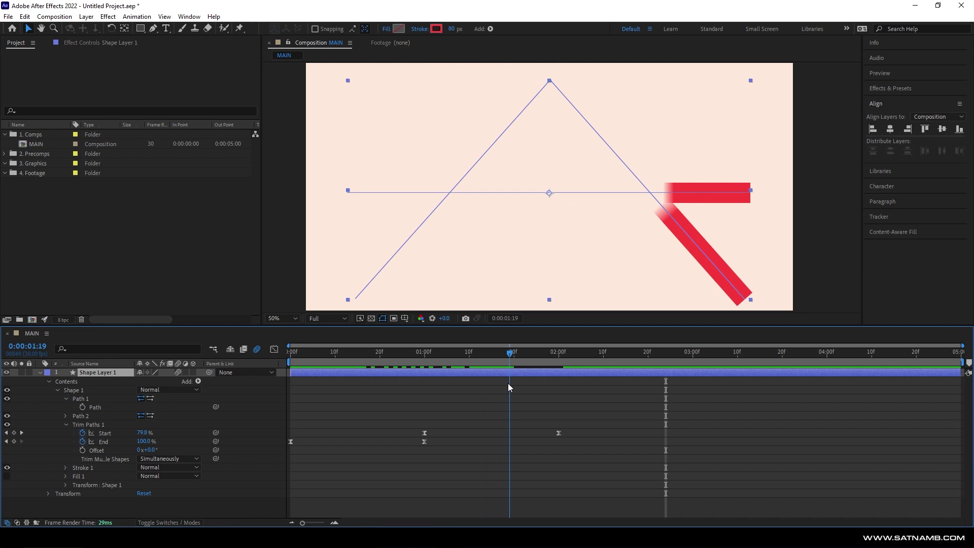
{"action": "left_click_drag", "start_coordinate": [508, 384], "coordinate": [291, 376]}
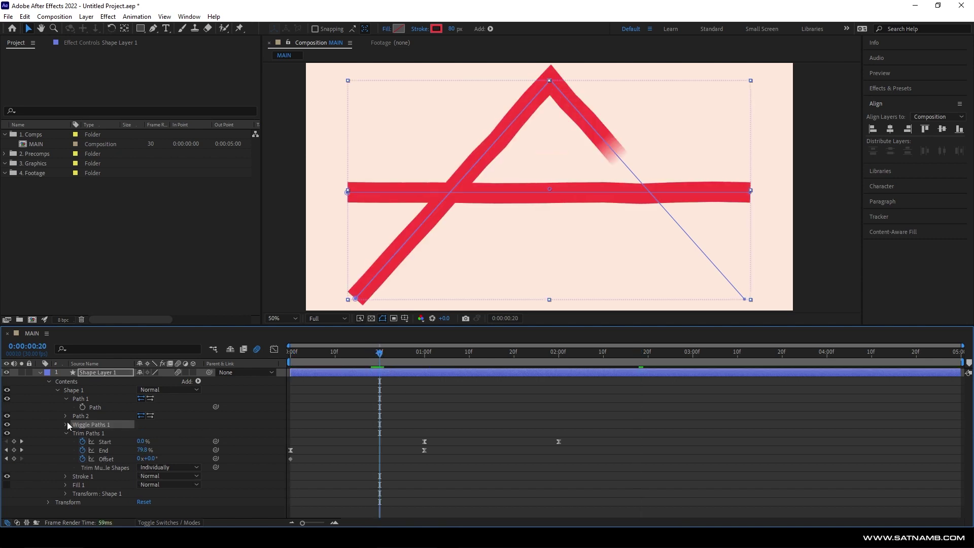
- Add Wiggle Paths with Smooth points, 0 wiggles per second and Size 183
{"action": "left_click", "coordinate": [66, 425]}
{"action": "left_click_drag", "start_coordinate": [143, 433], "coordinate": [203, 433]}
{"action": "left_click", "coordinate": [180, 451]}
{"action": "left_click", "coordinate": [164, 472]}
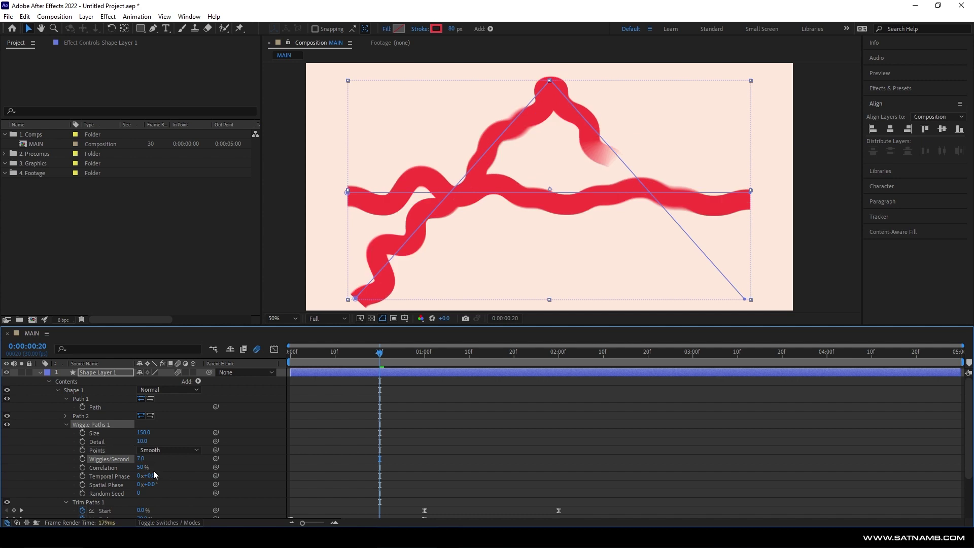
{"action": "mouse_move", "coordinate": [142, 458]}
{"action": "left_mouse_down"}
{"action": "mouse_move", "coordinate": [153, 441]}
{"action": "mouse_move", "coordinate": [140, 442]}
{"action": "mouse_move", "coordinate": [293, 431]}
{"action": "left_mouse_up"}
{"action": "left_click", "coordinate": [292, 360]}
{"action": "key", "text": "space"}
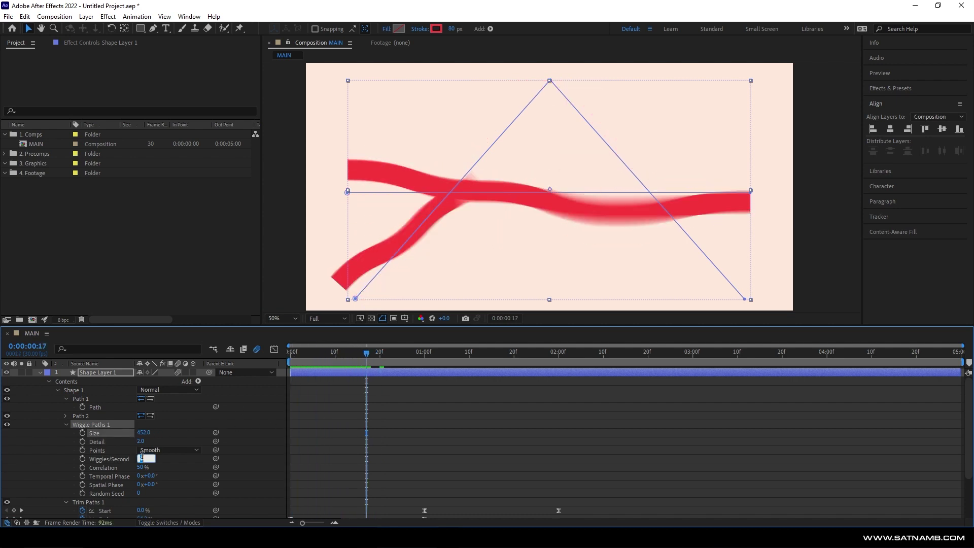
{"action": "type", "text": "0"}
{"action": "key", "text": "Return"}
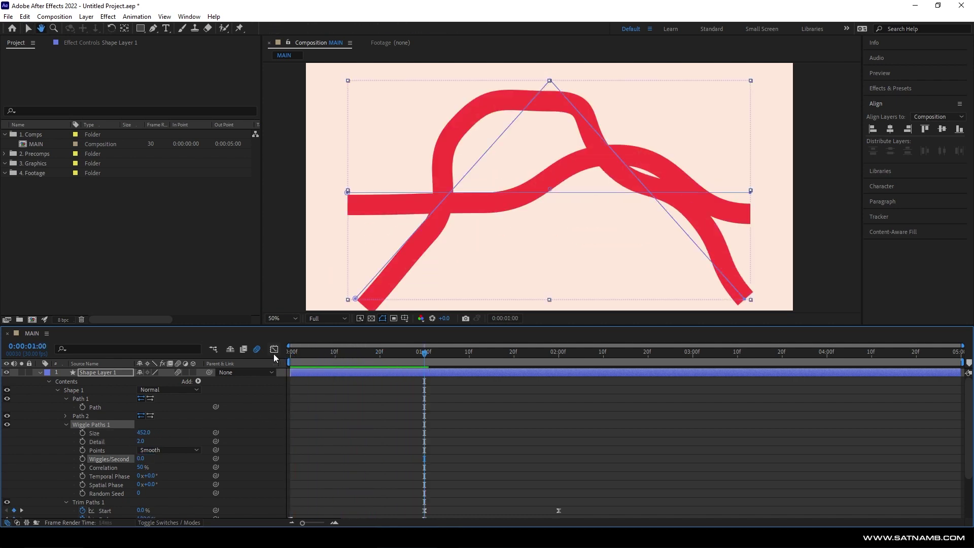
{"action": "mouse_move", "coordinate": [144, 433]}
{"action": "left_mouse_down"}
{"action": "mouse_move", "coordinate": [117, 433]}
{"action": "mouse_move", "coordinate": [125, 451]}
{"action": "mouse_move", "coordinate": [152, 441]}
{"action": "left_mouse_up"}
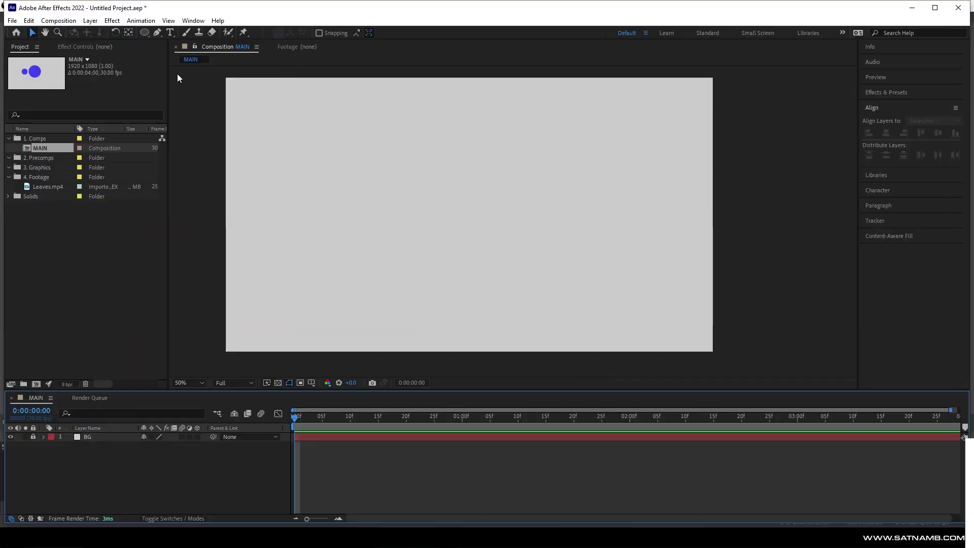
- Draw a blue circle top-left and keyframe its Position sliding to the right edge by 1:00
{"action": "left_click", "coordinate": [144, 33]}
{"action": "left_click_drag", "start_coordinate": [245, 97], "coordinate": [280, 136]}
{"action": "key", "text": "p"}
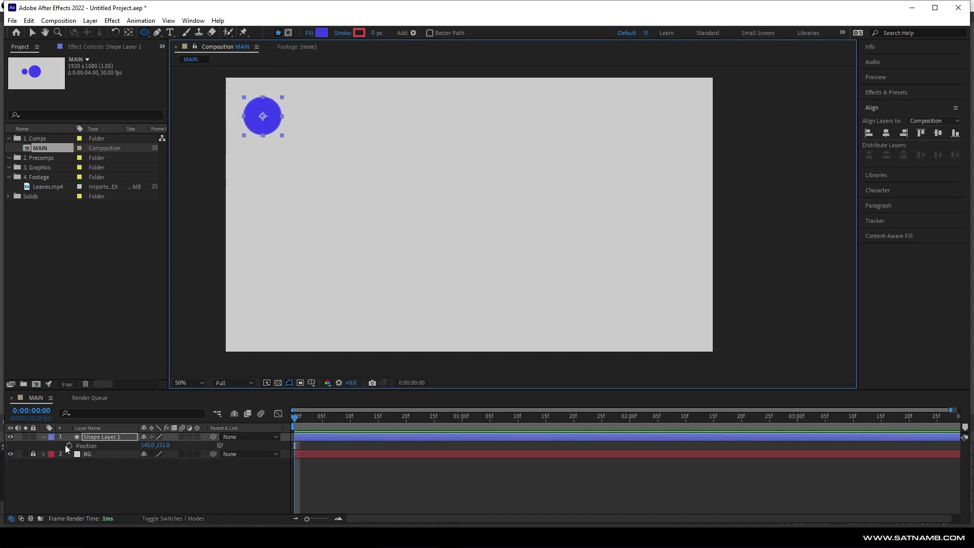
{"action": "left_click", "coordinate": [67, 449]}
{"action": "left_click", "coordinate": [71, 447]}
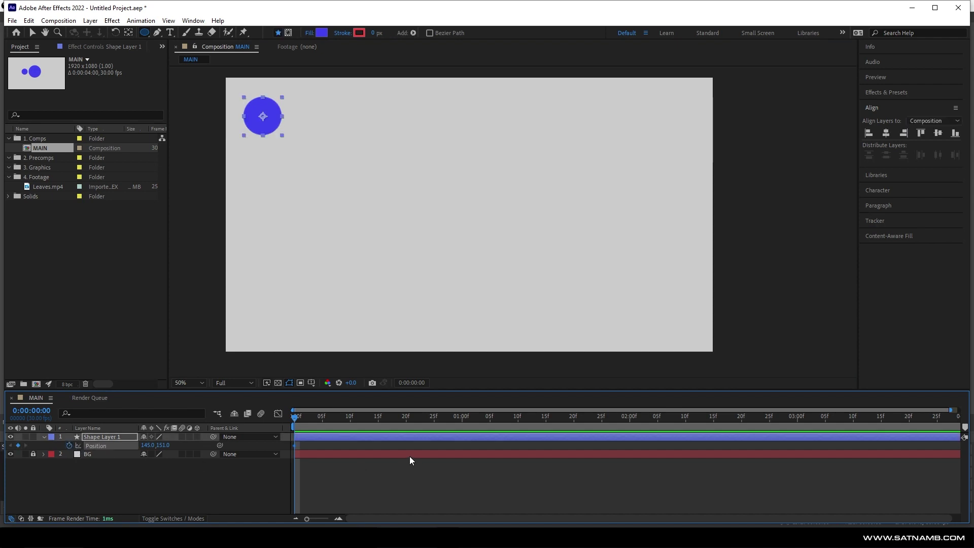
{"action": "left_click", "coordinate": [463, 428]}
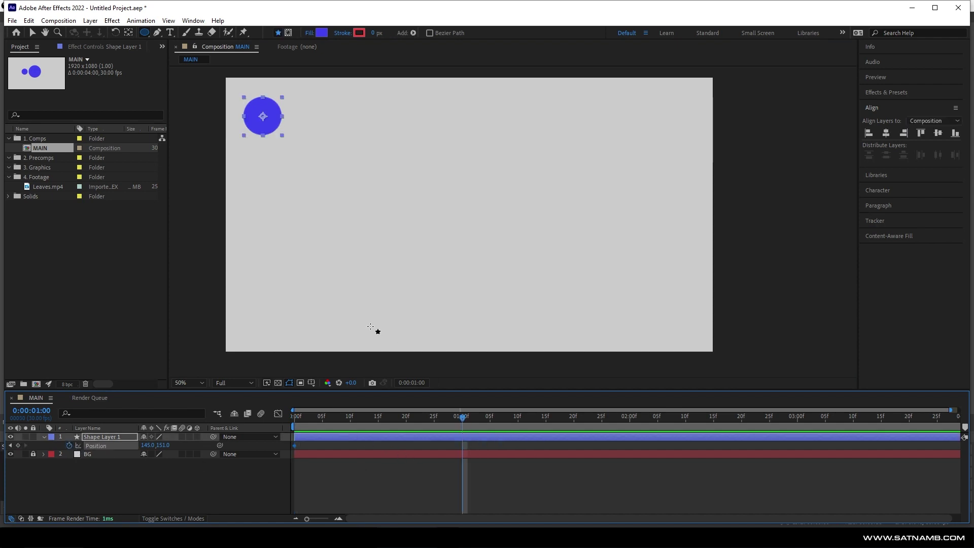
{"action": "left_click", "coordinate": [33, 32]}
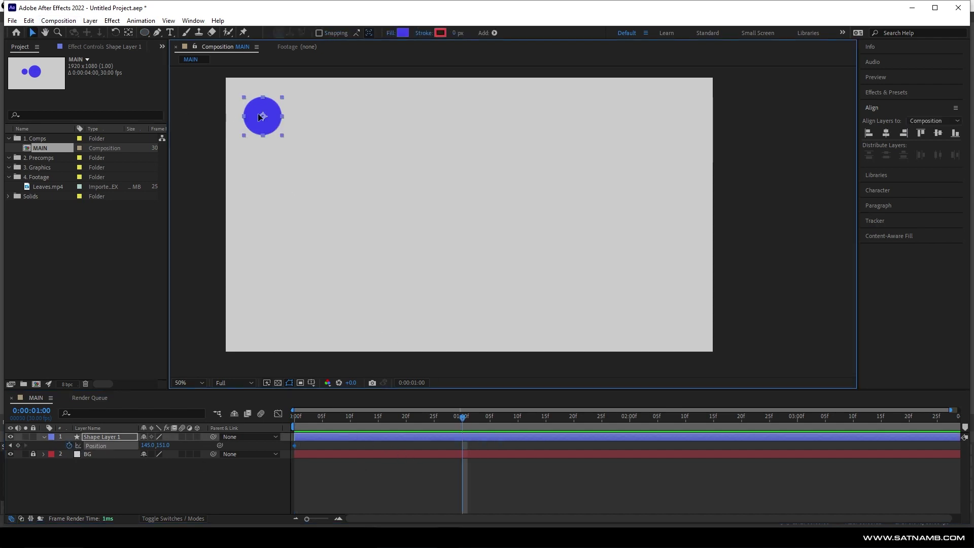
{"action": "left_click_drag", "start_coordinate": [263, 114], "coordinate": [663, 152]}
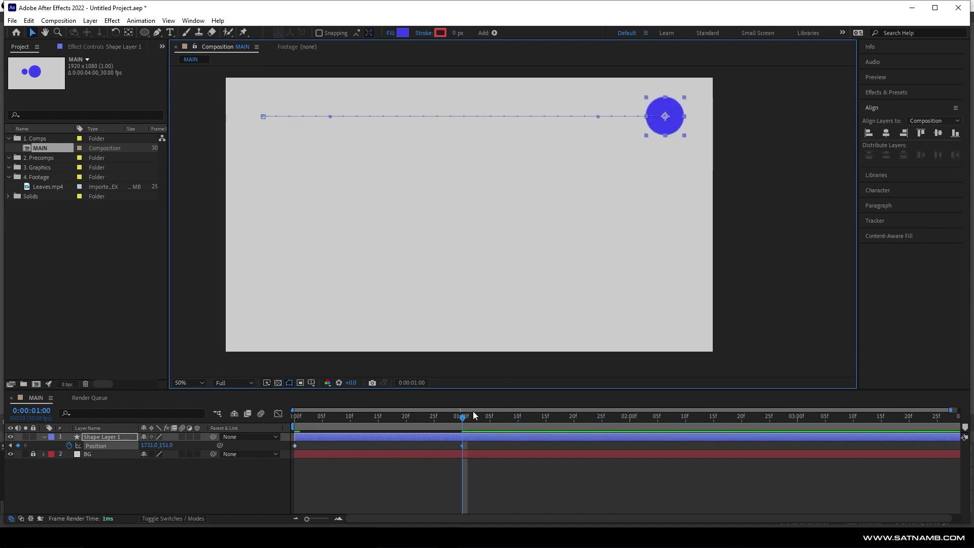
- Paste the starting Position keyframe at 2:00 so the circle returns, then preview
{"action": "left_click", "coordinate": [303, 440]}
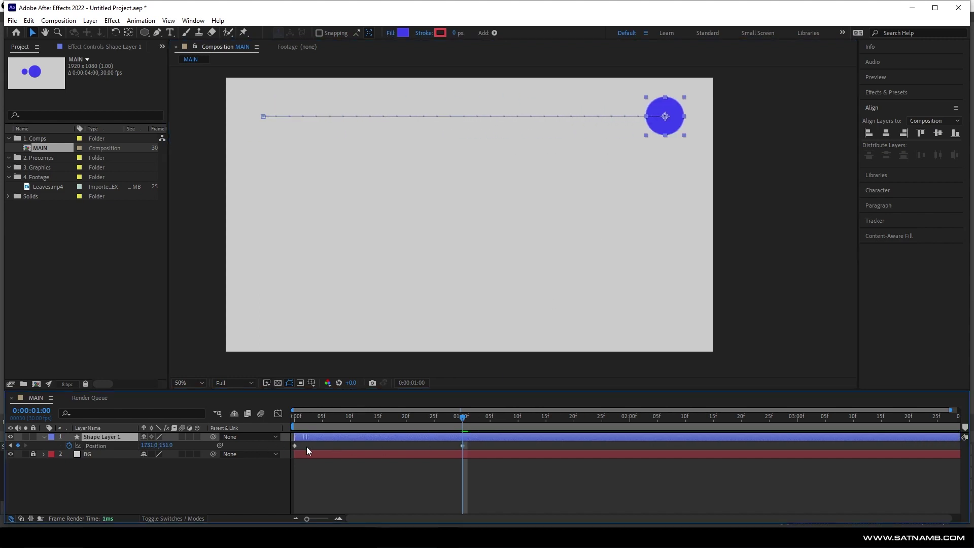
{"action": "left_click_drag", "start_coordinate": [302, 446], "coordinate": [283, 448]}
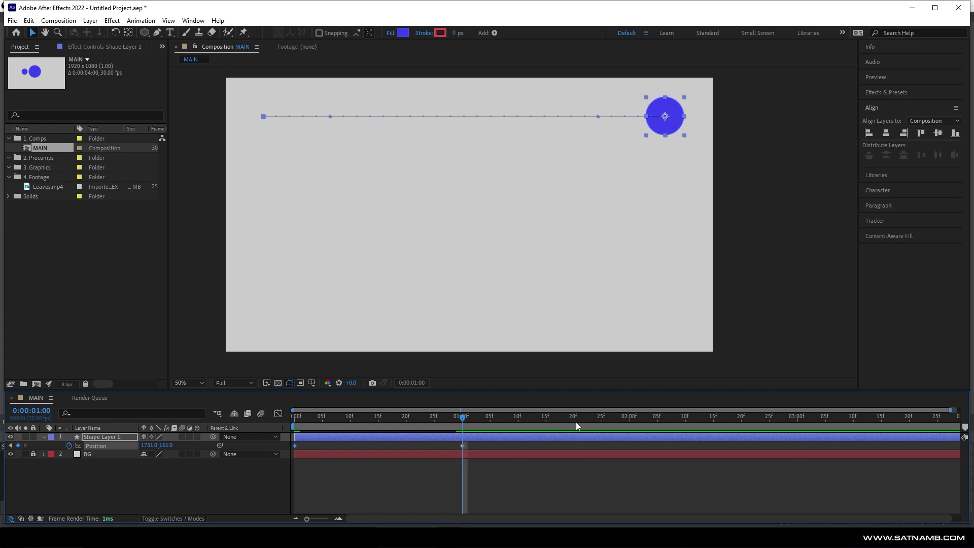
{"action": "left_click_drag", "start_coordinate": [577, 422], "coordinate": [629, 421]}
{"action": "key", "text": "ctrl+v"}
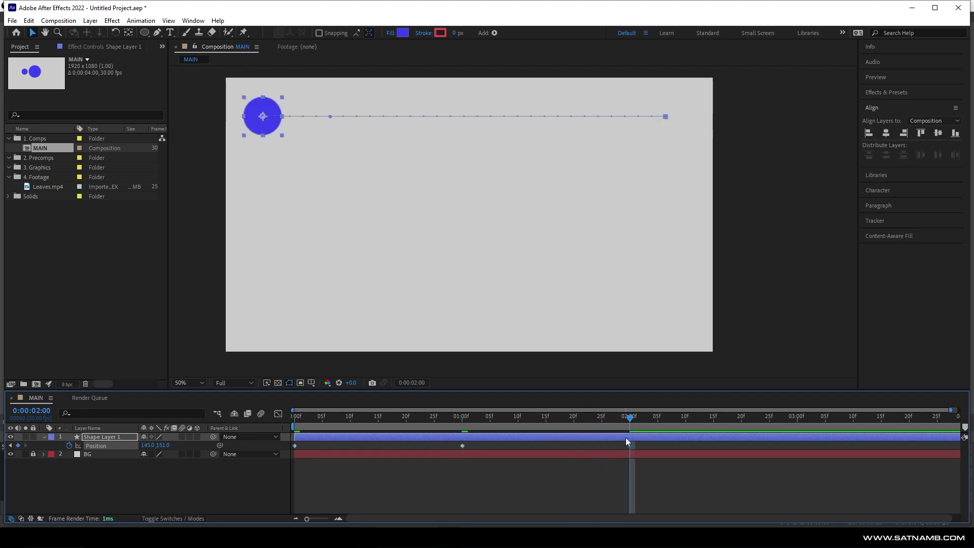
{"action": "left_click", "coordinate": [624, 450]}
{"action": "key", "text": "space"}
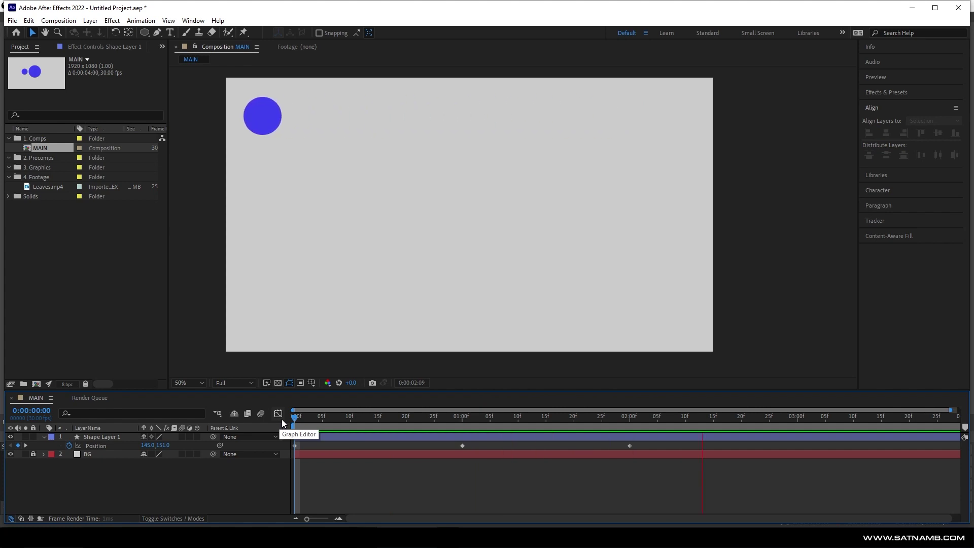
{"action": "key", "text": "space"}
{"action": "left_click", "coordinate": [569, 439]}
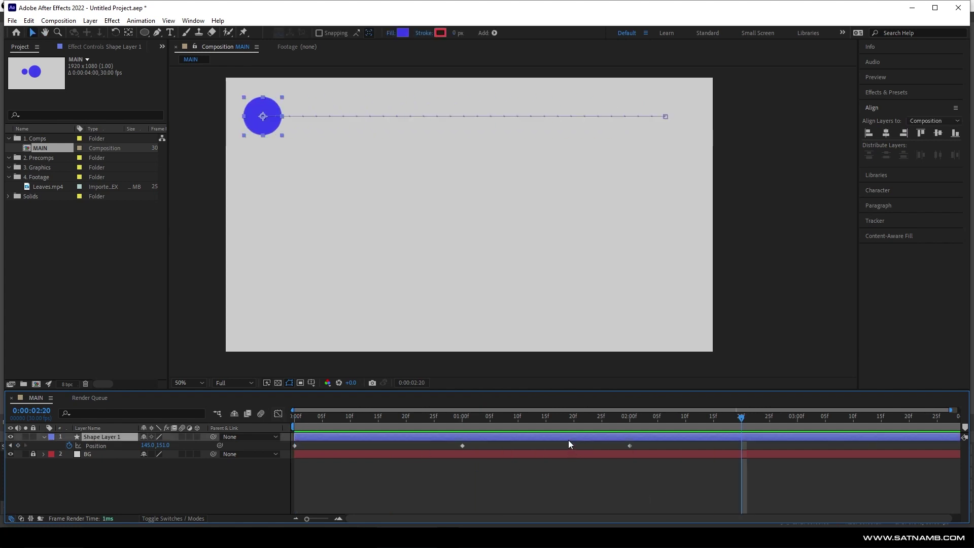
- Duplicate the circle as Shape Layer 2 and move the copy down to 145,395
{"action": "key", "text": "ctrl+d"}
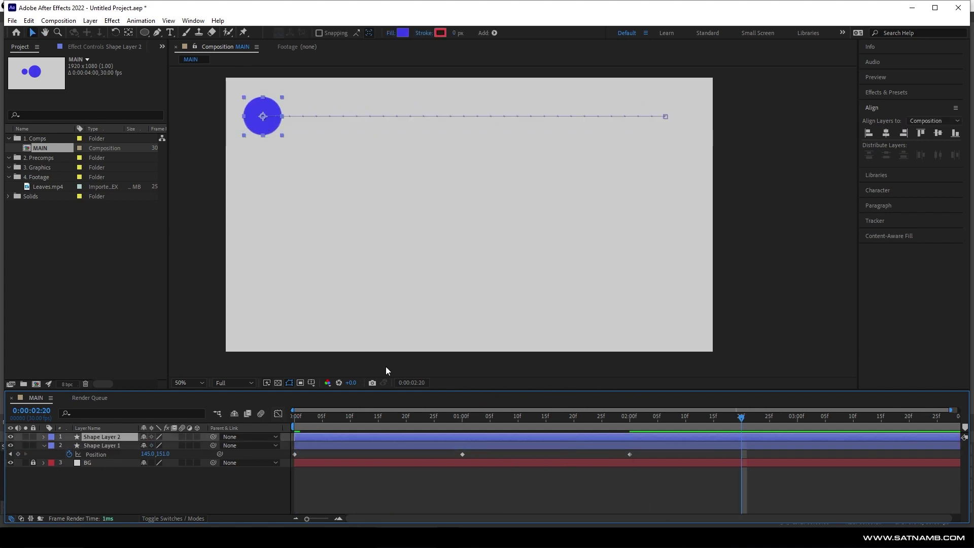
{"action": "key", "text": "p"}
{"action": "left_click_drag", "start_coordinate": [646, 444], "coordinate": [282, 429]}
{"action": "left_click", "coordinate": [9, 446]}
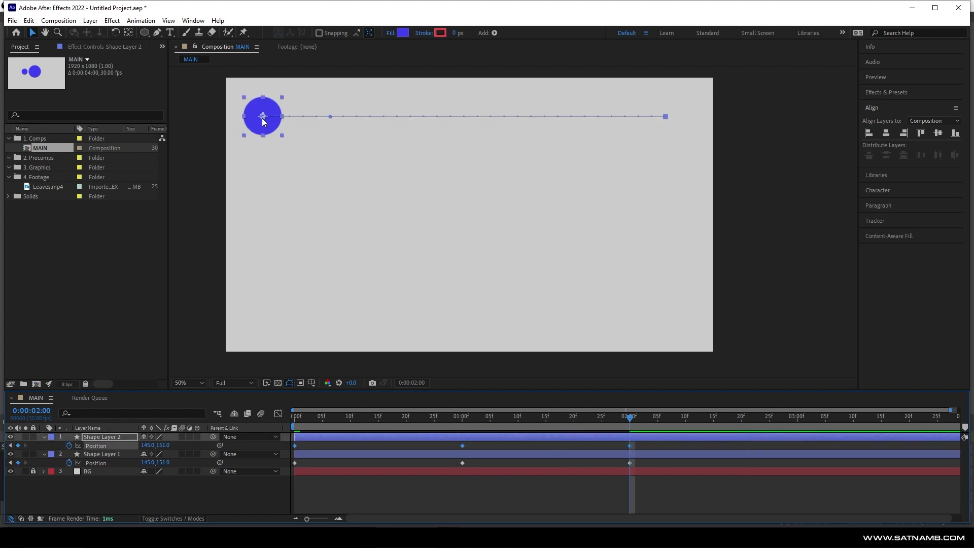
{"action": "left_click_drag", "start_coordinate": [263, 121], "coordinate": [263, 183]}
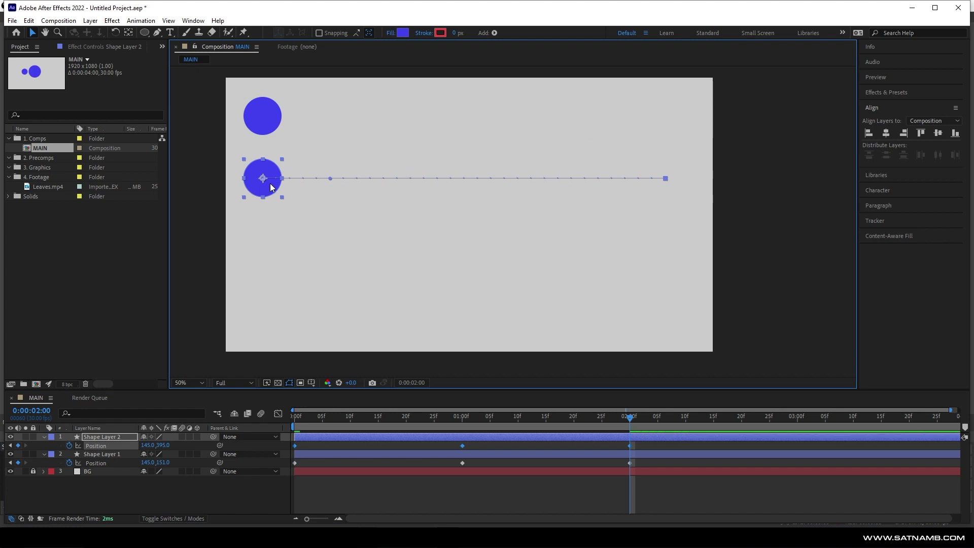
{"action": "left_click", "coordinate": [460, 507]}
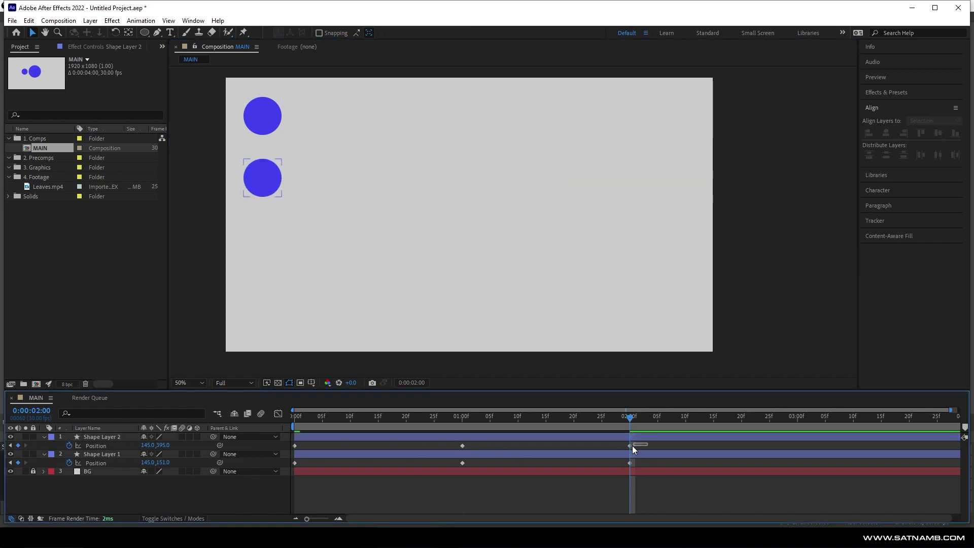
{"action": "left_click_drag", "start_coordinate": [620, 446], "coordinate": [285, 427]}
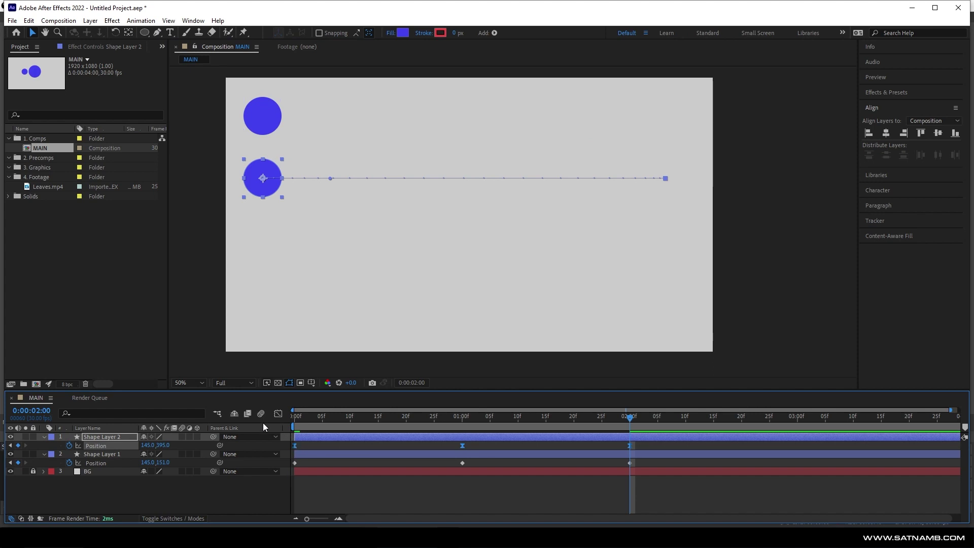
- Compare both circles' Position value curves in the Graph Editor
{"action": "left_click", "coordinate": [278, 415]}
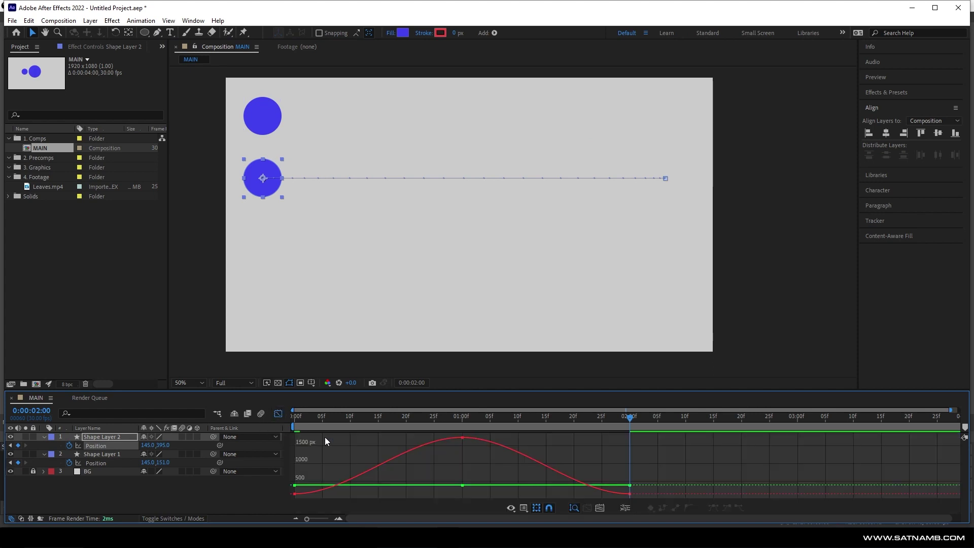
{"action": "left_click", "coordinate": [104, 455], "text": "shift"}
{"action": "left_click", "coordinate": [104, 462], "text": "shift"}
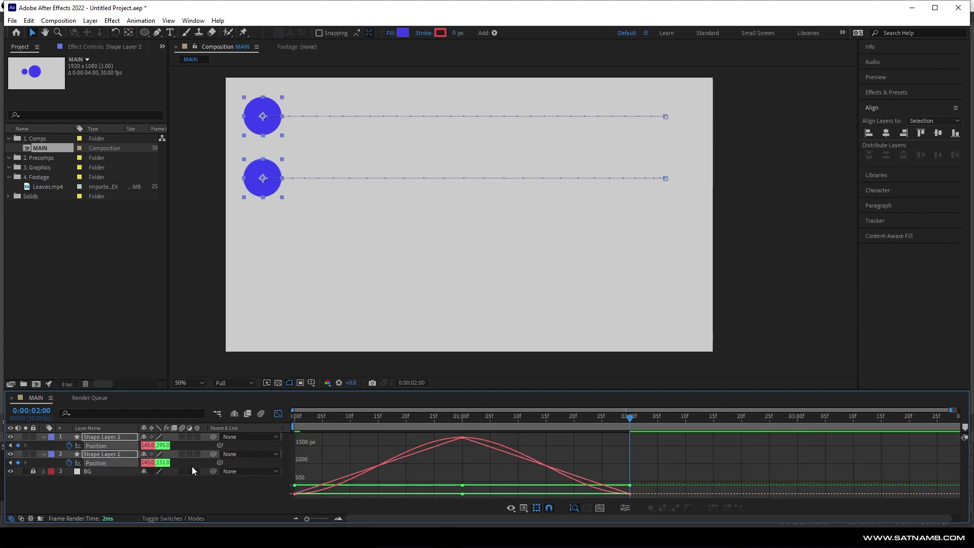
{"action": "left_click", "coordinate": [80, 482]}
{"action": "left_click", "coordinate": [92, 461]}
{"action": "left_click", "coordinate": [99, 446]}
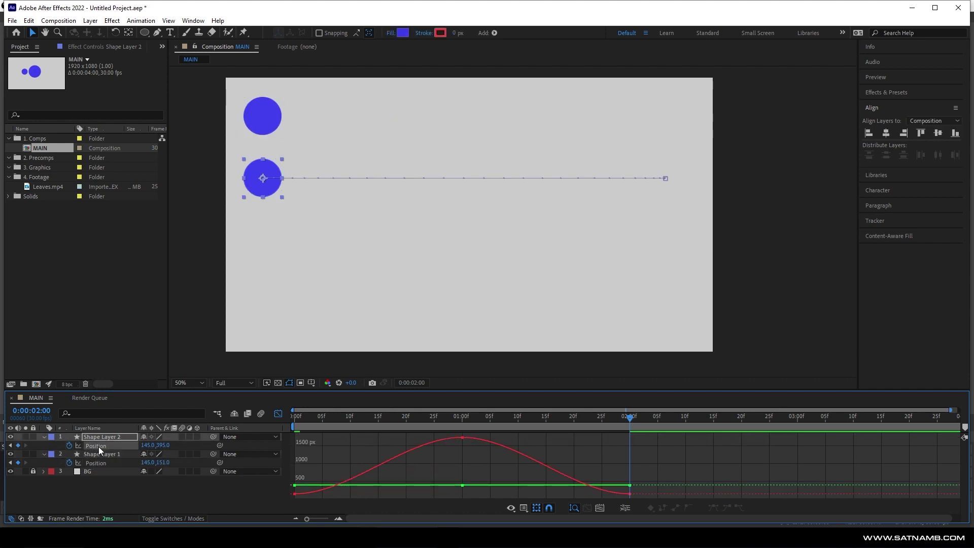
{"action": "left_click", "coordinate": [103, 463]}
- Switch the Graph Editor to the speed graph and preview both circles from the start
{"action": "right_click", "coordinate": [368, 463]}
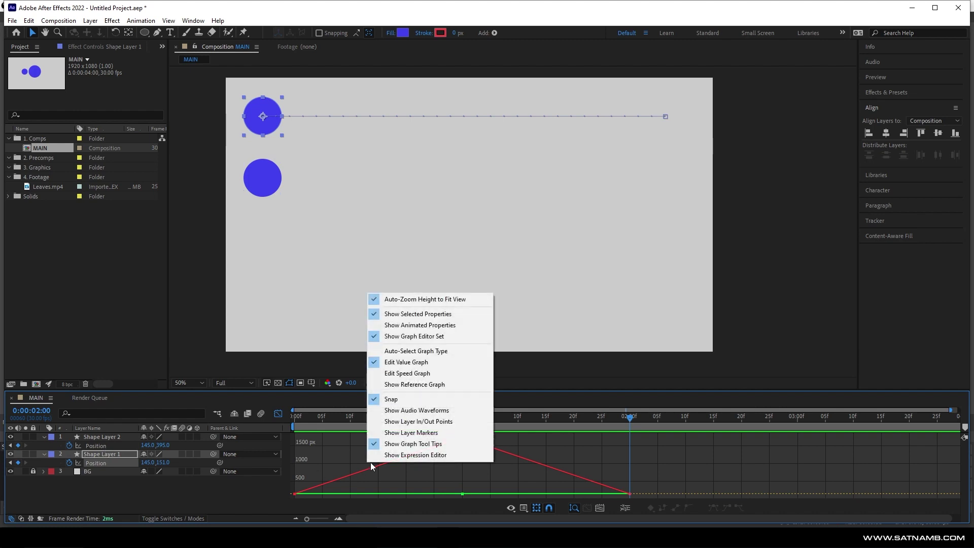
{"action": "left_click", "coordinate": [416, 375]}
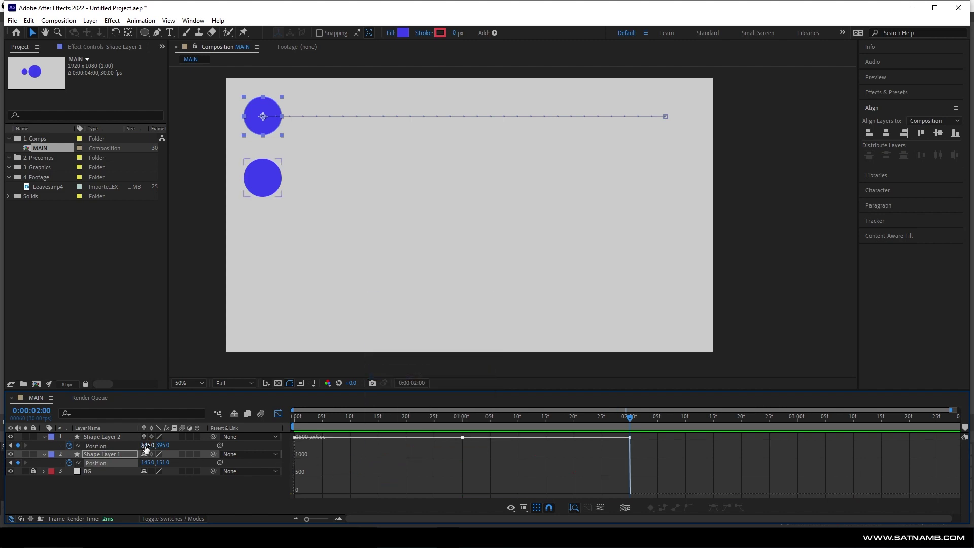
{"action": "left_click", "coordinate": [123, 447]}
{"action": "right_click", "coordinate": [355, 473]}
{"action": "left_click", "coordinate": [333, 475]}
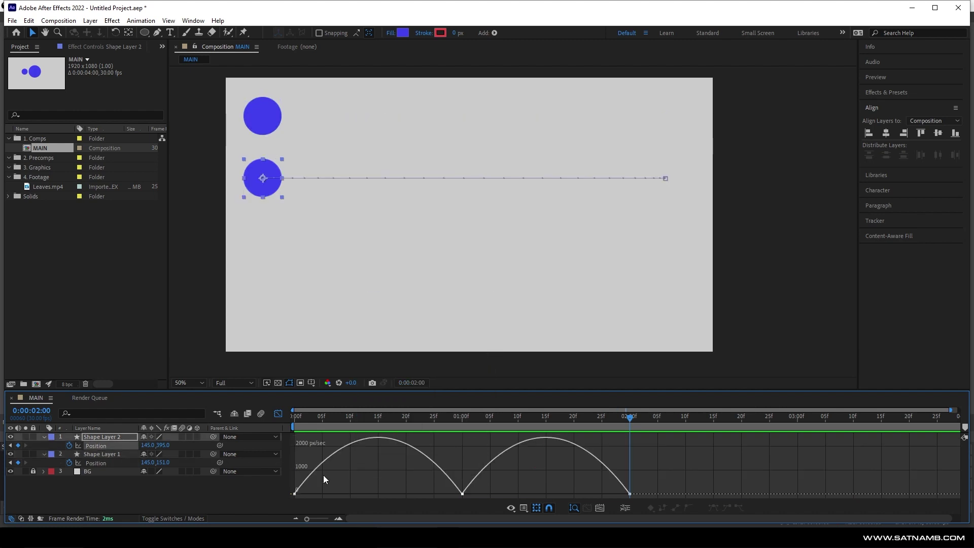
{"action": "key", "text": "Home"}
{"action": "key", "text": "space"}
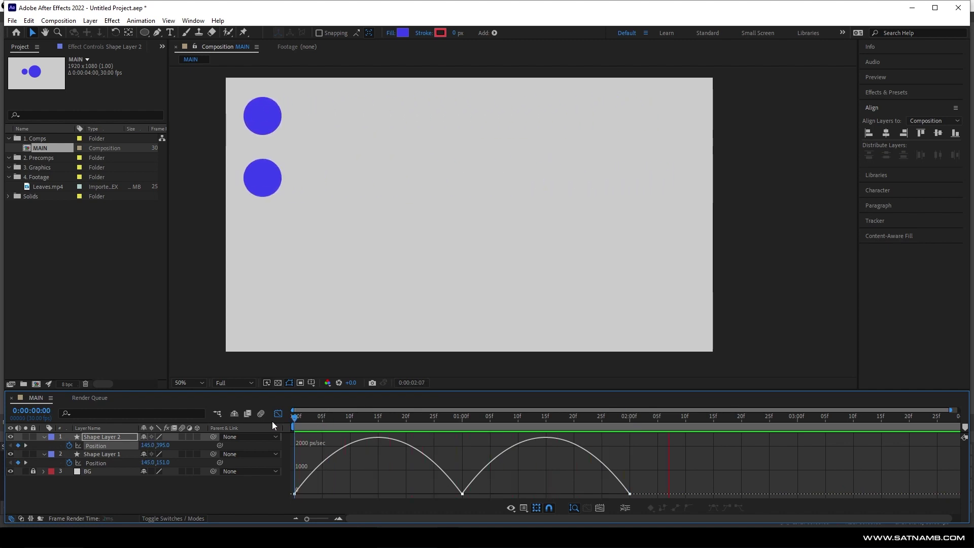
{"action": "key", "text": "space"}
- Duplicate into Shape Layers 3 and 4, moving them down to 145,605 and below
{"action": "left_click", "coordinate": [122, 436]}
{"action": "left_click", "coordinate": [126, 454]}
{"action": "left_click", "coordinate": [114, 435]}
{"action": "key", "text": "ctrl+d"}
{"action": "left_click", "coordinate": [95, 446]}
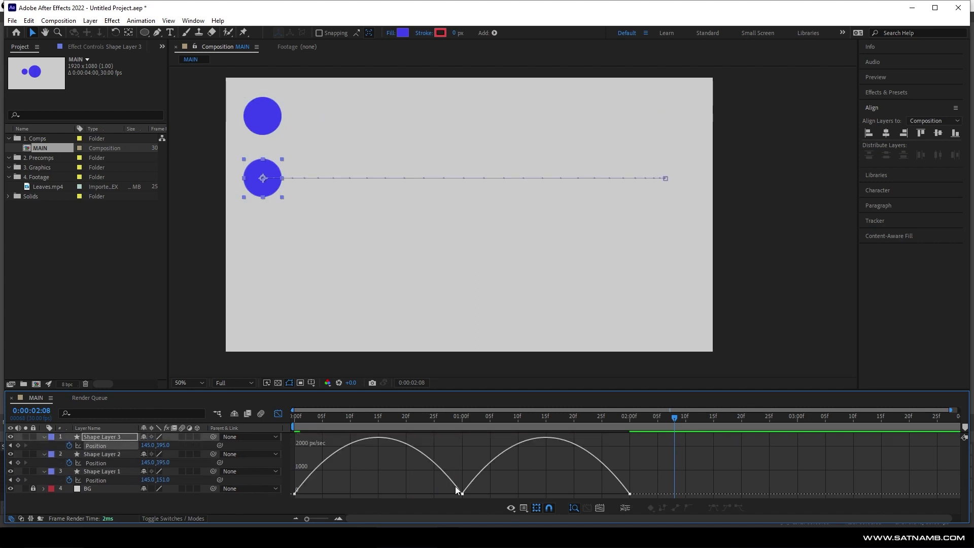
{"action": "left_click", "coordinate": [96, 445]}
{"action": "key", "text": "j"}
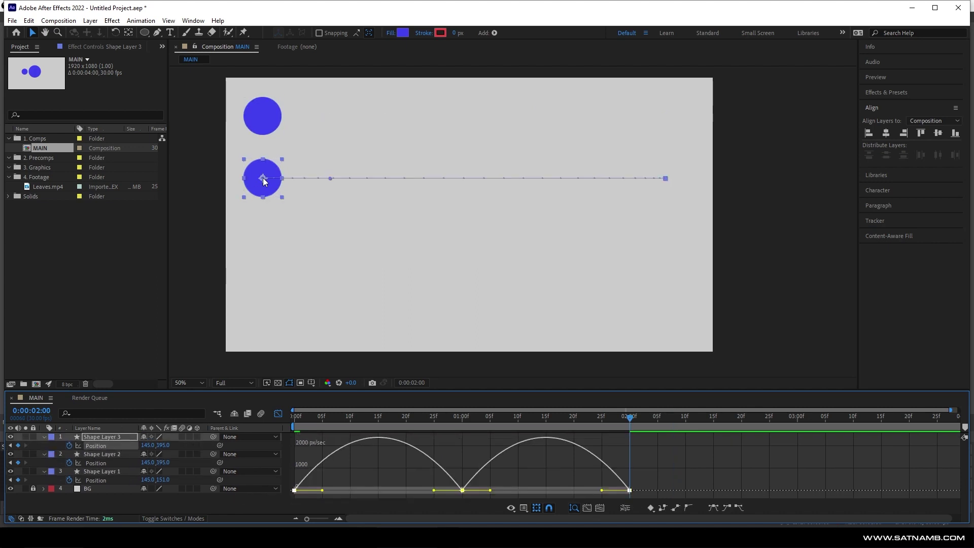
{"action": "left_click_drag", "start_coordinate": [264, 182], "coordinate": [263, 230]}
{"action": "key", "text": "ctrl+d"}
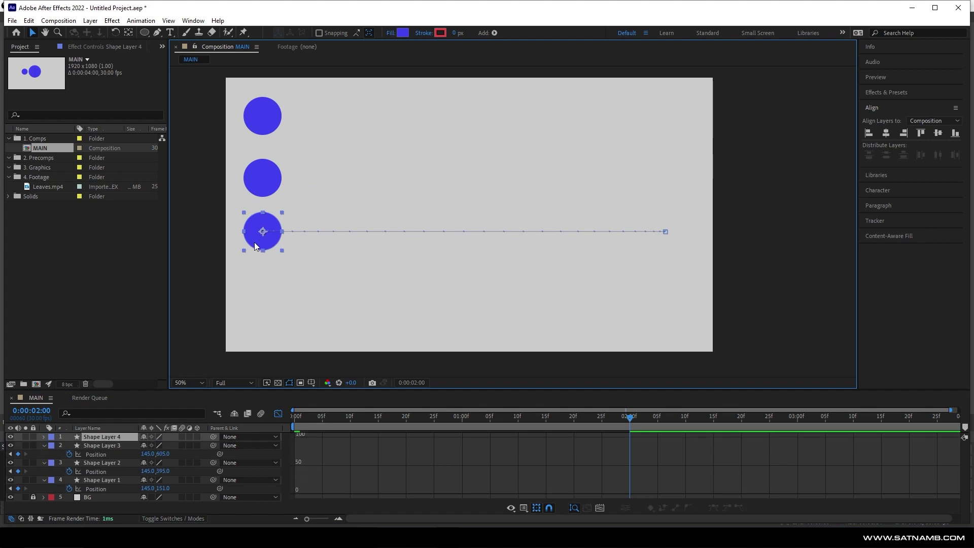
{"action": "key", "text": "p"}
{"action": "left_click", "coordinate": [262, 238]}
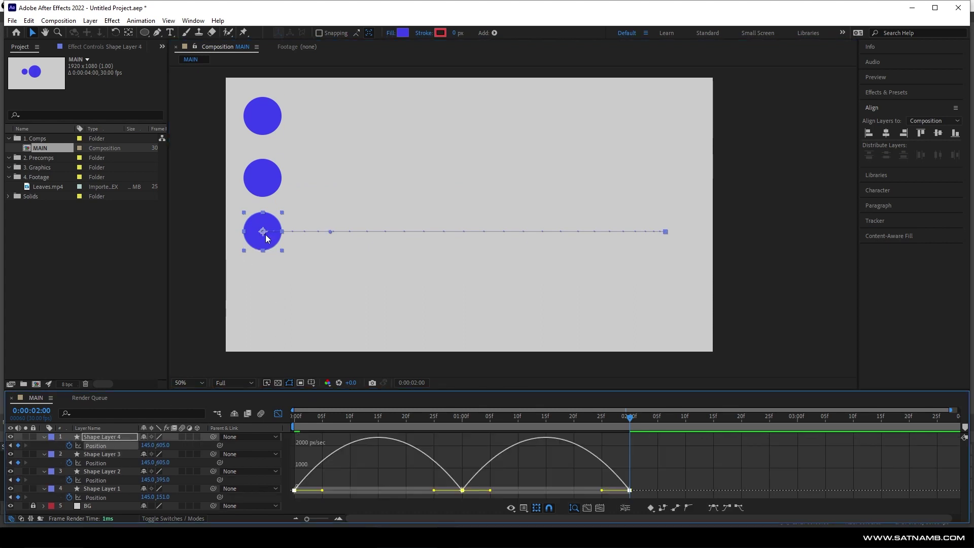
{"action": "left_click_drag", "start_coordinate": [265, 234], "coordinate": [264, 285]}
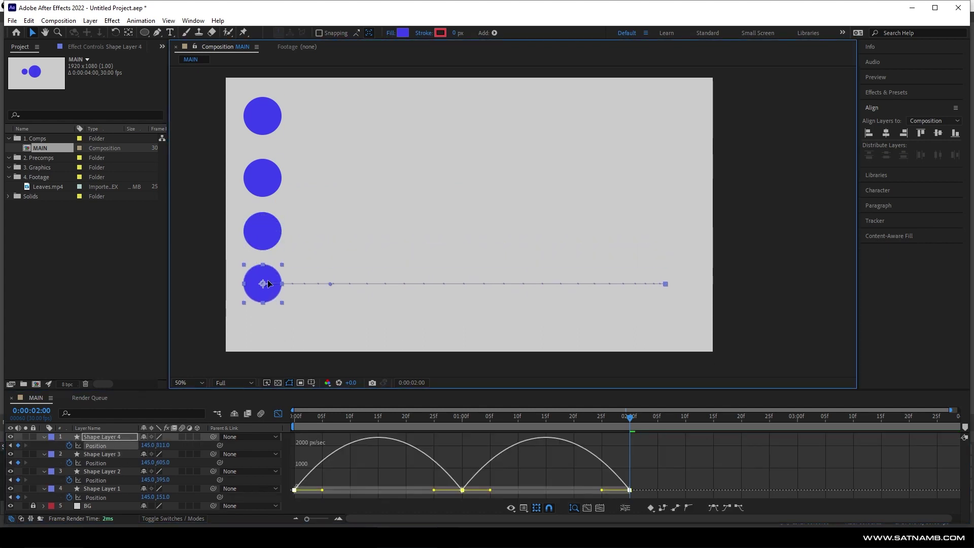
- Drag Shape Layer 3's influence handles into a sharply peaked speed curve and preview
{"action": "left_click", "coordinate": [278, 415]}
{"action": "left_click", "coordinate": [344, 453]}
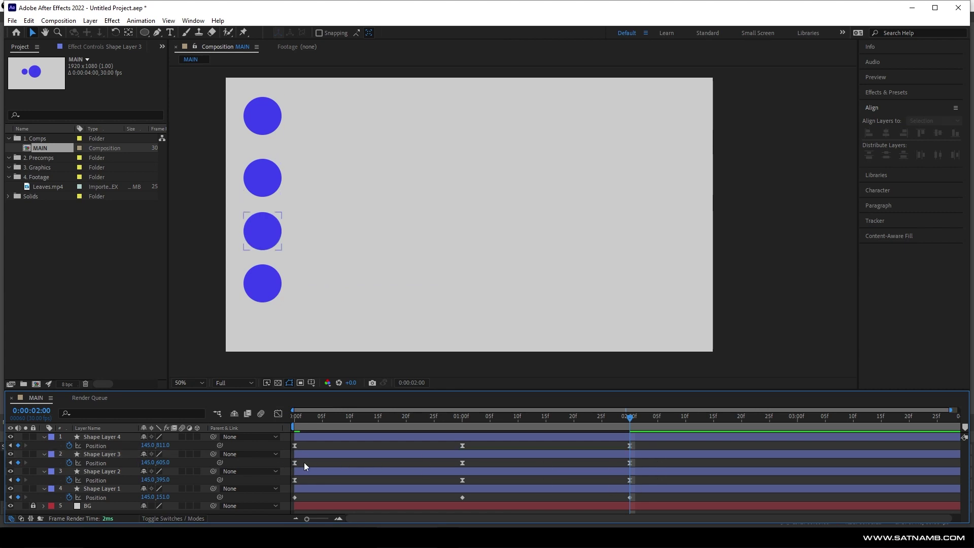
{"action": "left_click", "coordinate": [118, 463]}
{"action": "key", "text": "shift+F3"}
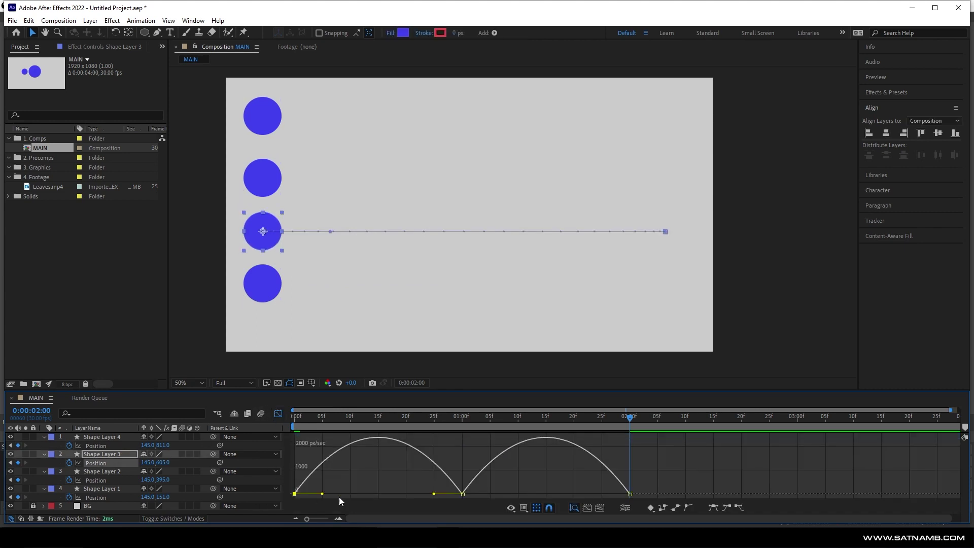
{"action": "left_click_drag", "start_coordinate": [322, 494], "coordinate": [403, 494]}
{"action": "left_click_drag", "start_coordinate": [297, 427], "coordinate": [565, 467]}
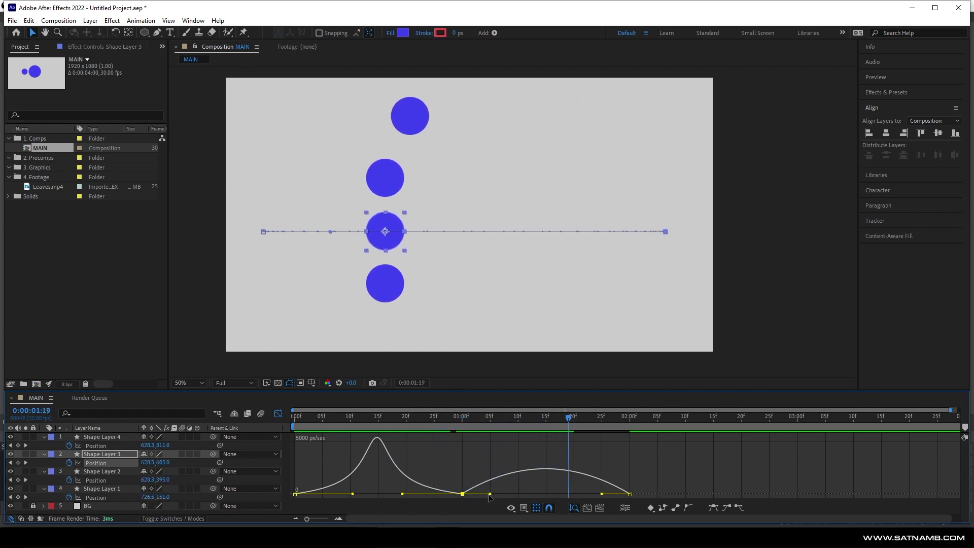
{"action": "left_click_drag", "start_coordinate": [490, 494], "coordinate": [553, 499]}
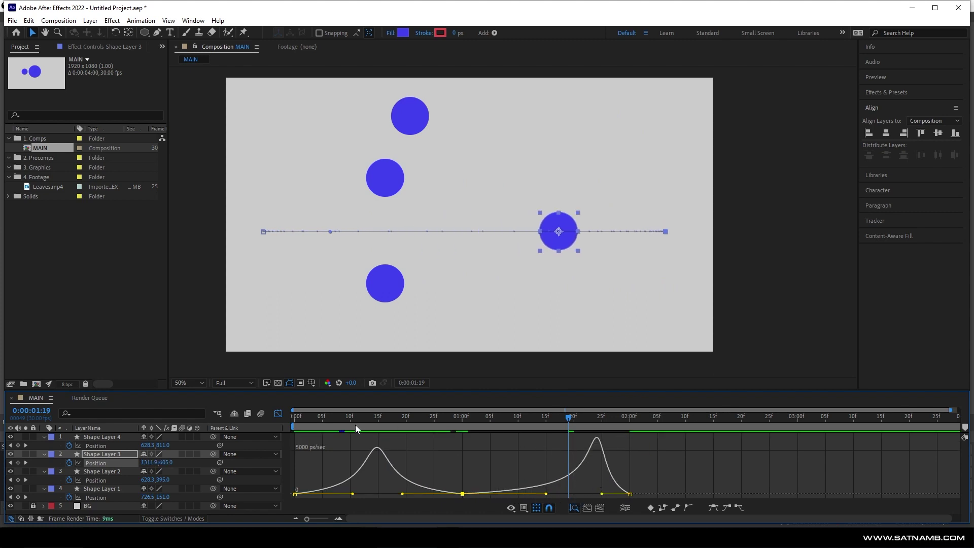
{"action": "left_click_drag", "start_coordinate": [399, 495], "coordinate": [319, 494]}
{"action": "left_click", "coordinate": [376, 494]}
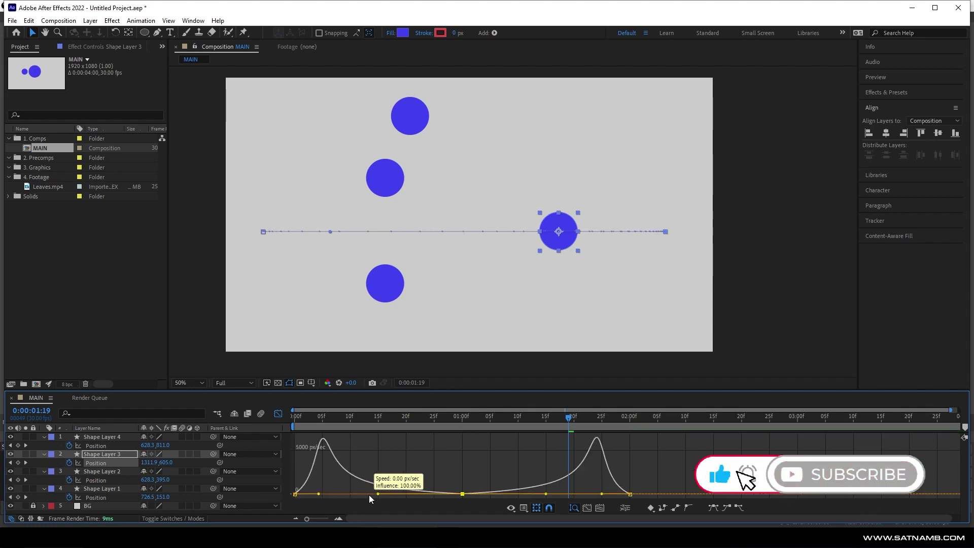
{"action": "left_click_drag", "start_coordinate": [299, 416], "coordinate": [288, 418]}
{"action": "key", "text": "space"}
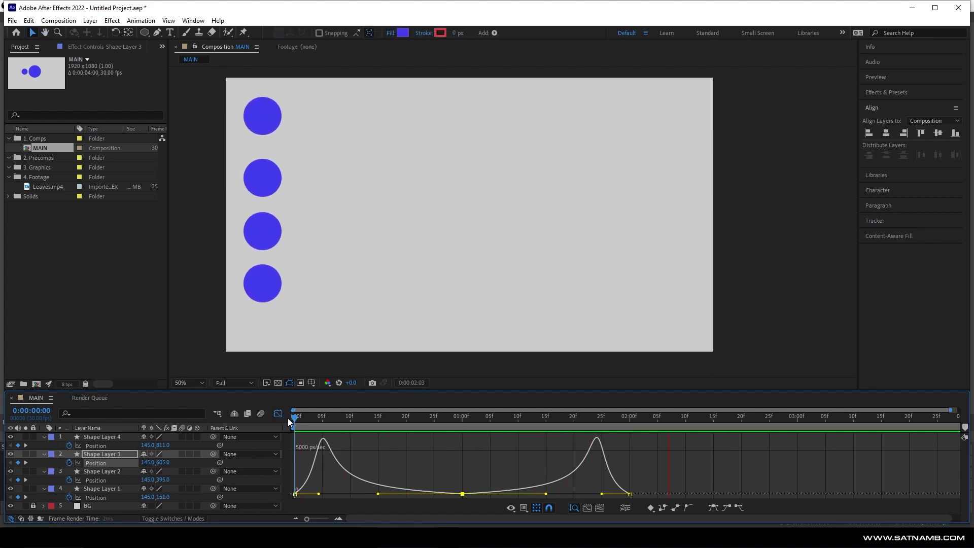
{"action": "key", "text": "space"}
- Turn Shape Layer 4's three Position keyframes into hold keyframes
{"action": "left_click", "coordinate": [278, 413]}
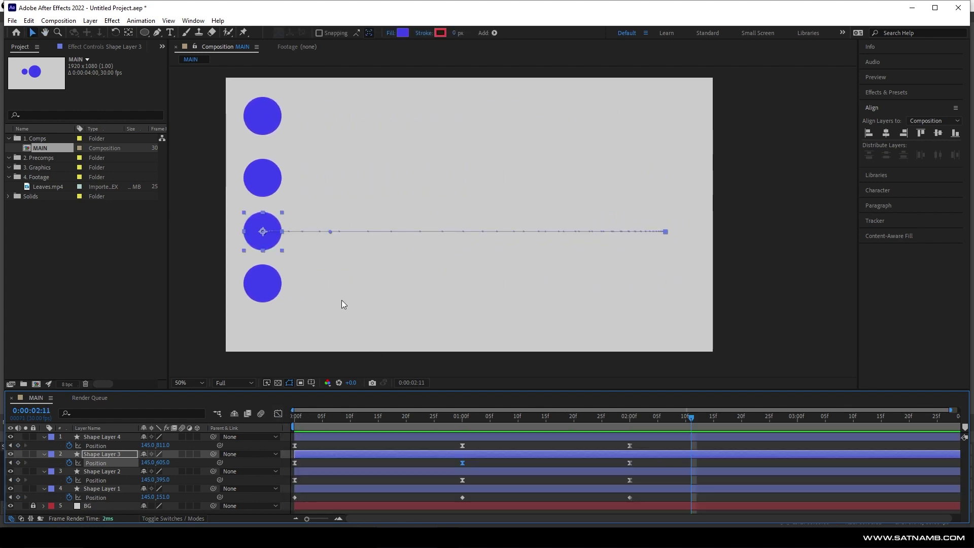
{"action": "left_click", "coordinate": [260, 279]}
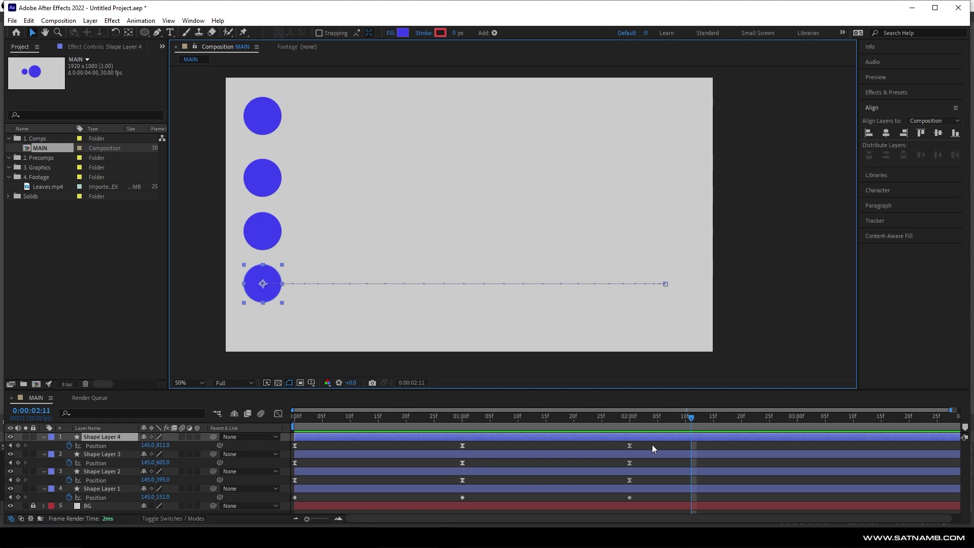
{"action": "left_click_drag", "start_coordinate": [653, 445], "coordinate": [281, 447]}
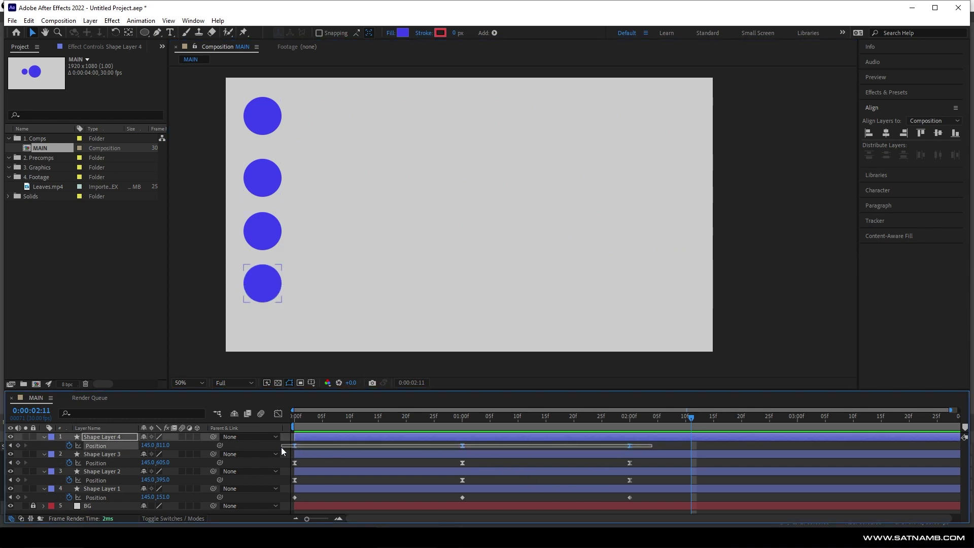
{"action": "left_click", "coordinate": [464, 423]}
{"action": "right_click", "coordinate": [461, 446]}
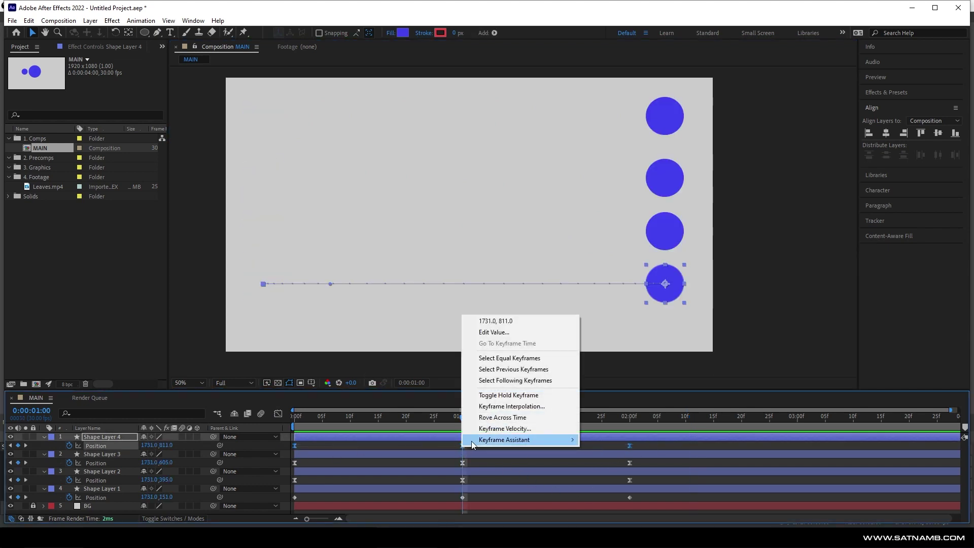
{"action": "mouse_move", "coordinate": [472, 440]}
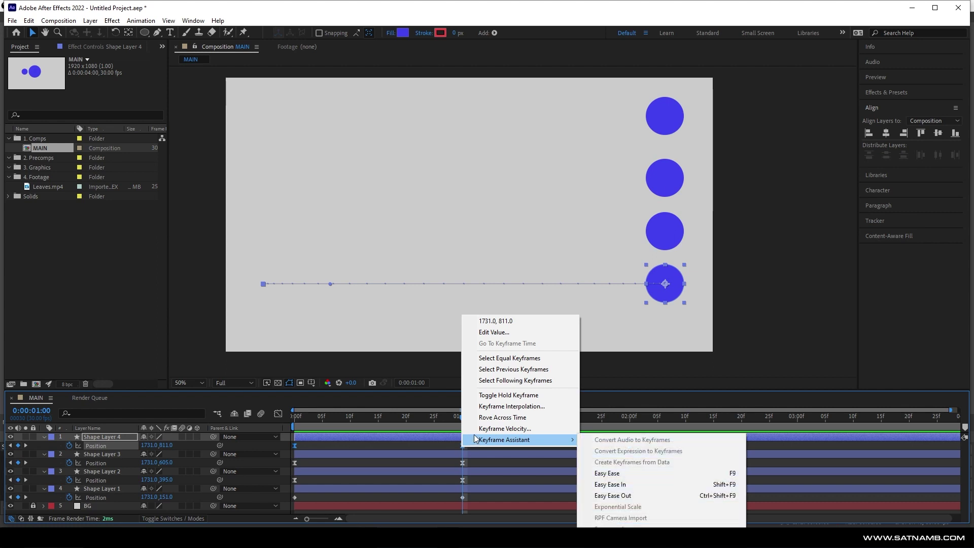
{"action": "left_click", "coordinate": [564, 397]}
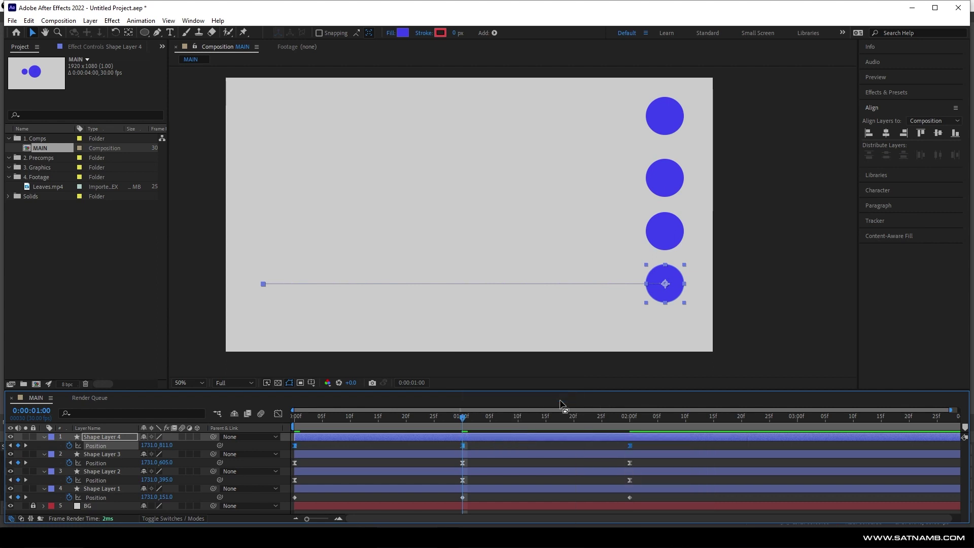
{"action": "left_click", "coordinate": [495, 471]}
- Preview the circles' animation from the start of the composition
{"action": "key", "text": "F2"}
{"action": "key", "text": "Home"}
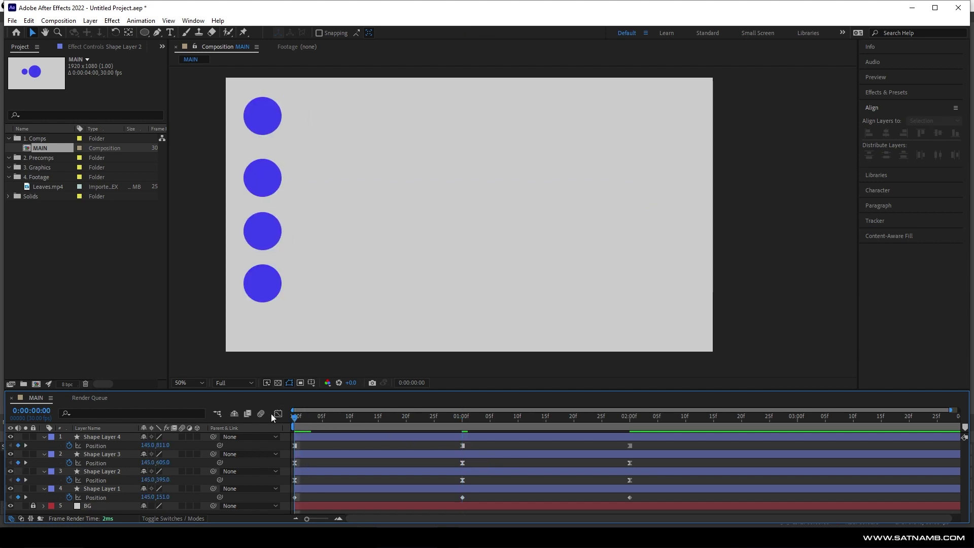
{"action": "key", "text": "space"}
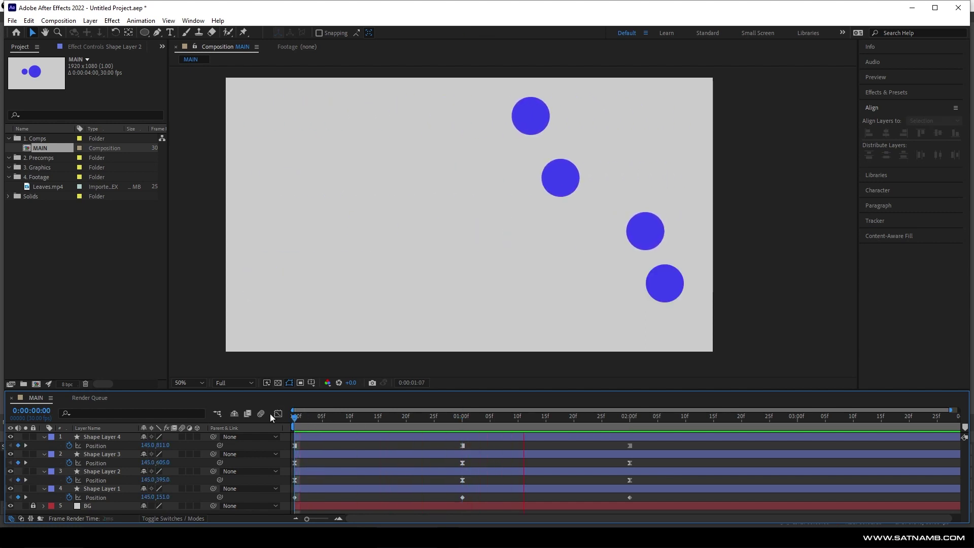
{"action": "key", "text": "space"}
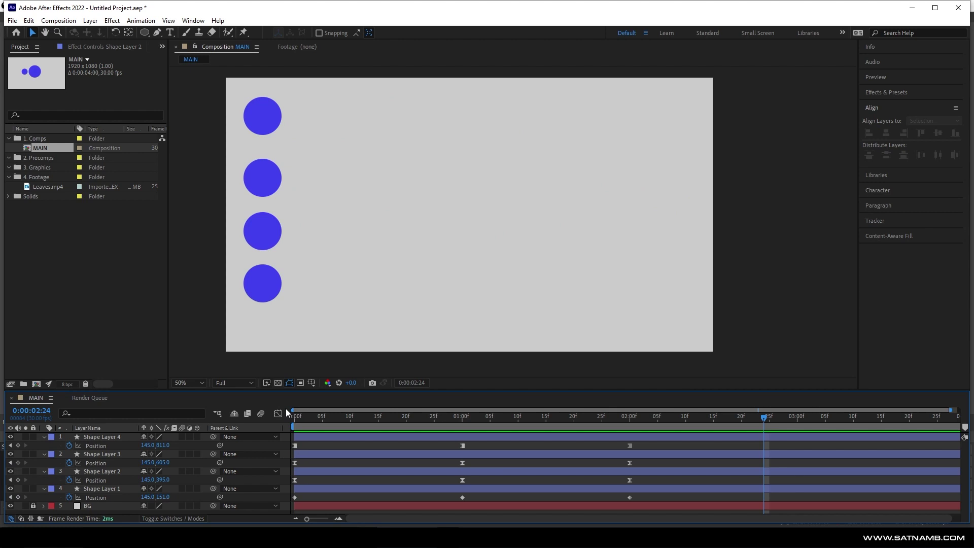
{"action": "left_click_drag", "start_coordinate": [304, 421], "coordinate": [333, 431]}
- Show the Position value graph and compare the curves of Shape Layers 1, 2 and 3
{"action": "left_click_drag", "start_coordinate": [660, 509], "coordinate": [292, 441]}
{"action": "left_click", "coordinate": [278, 414]}
{"action": "left_click", "coordinate": [357, 474]}
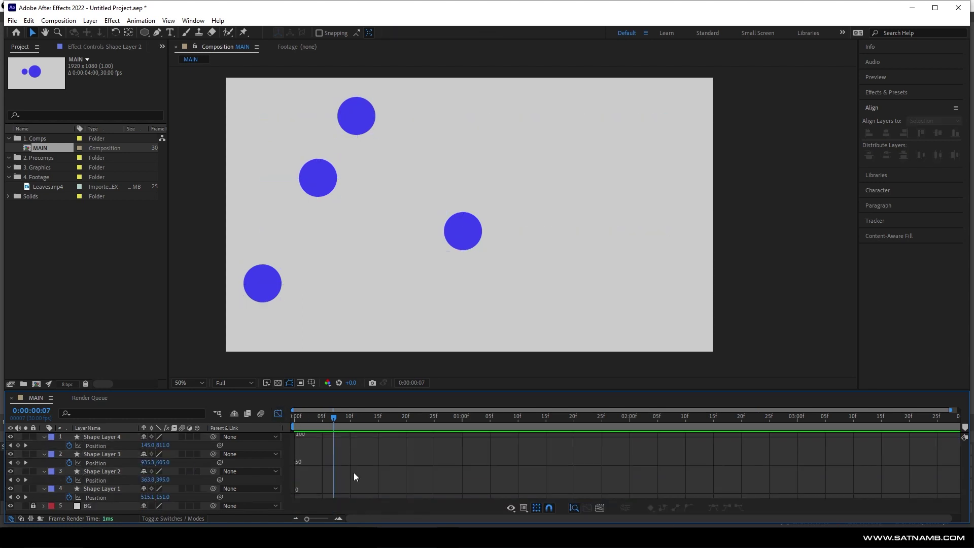
{"action": "left_click", "coordinate": [108, 497]}
{"action": "right_click", "coordinate": [364, 479]}
{"action": "left_click", "coordinate": [416, 385]}
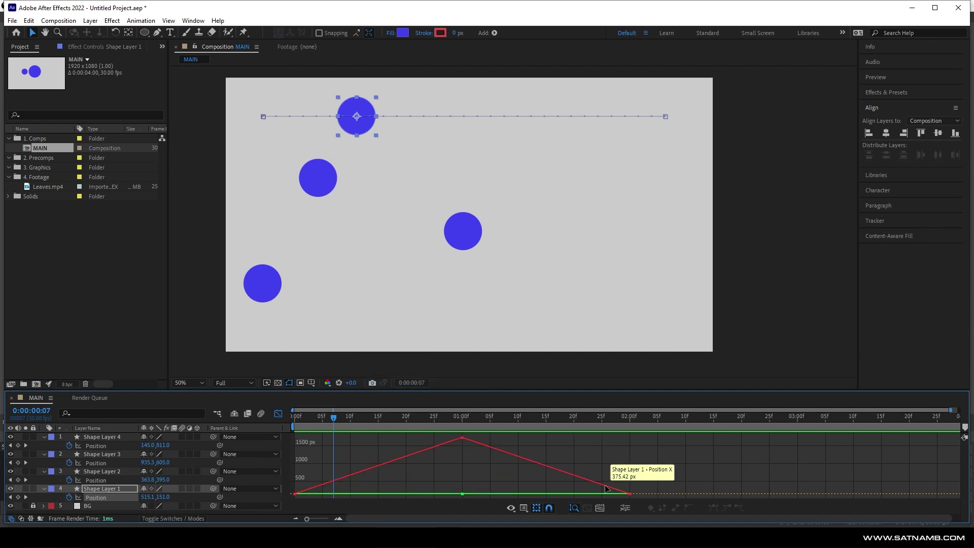
{"action": "left_click", "coordinate": [109, 479]}
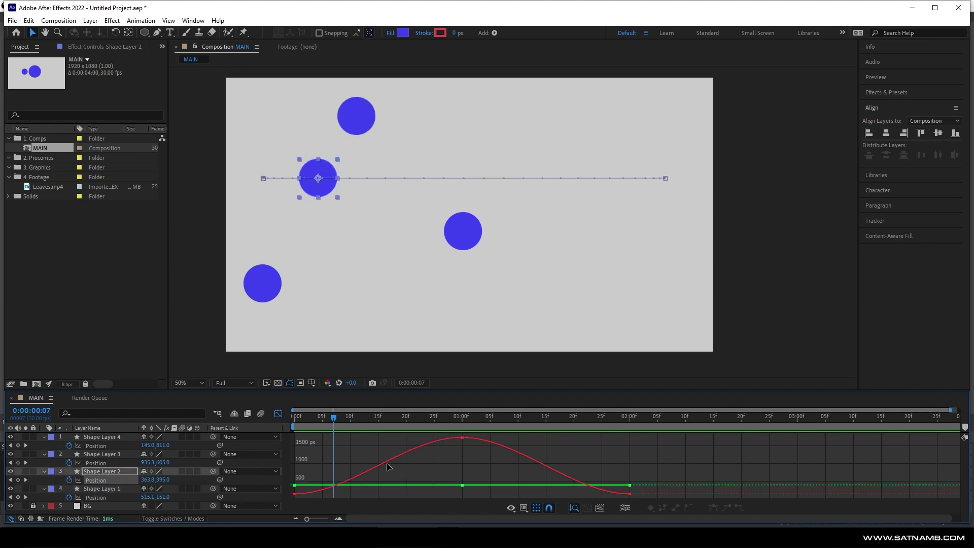
{"action": "left_click", "coordinate": [109, 462]}
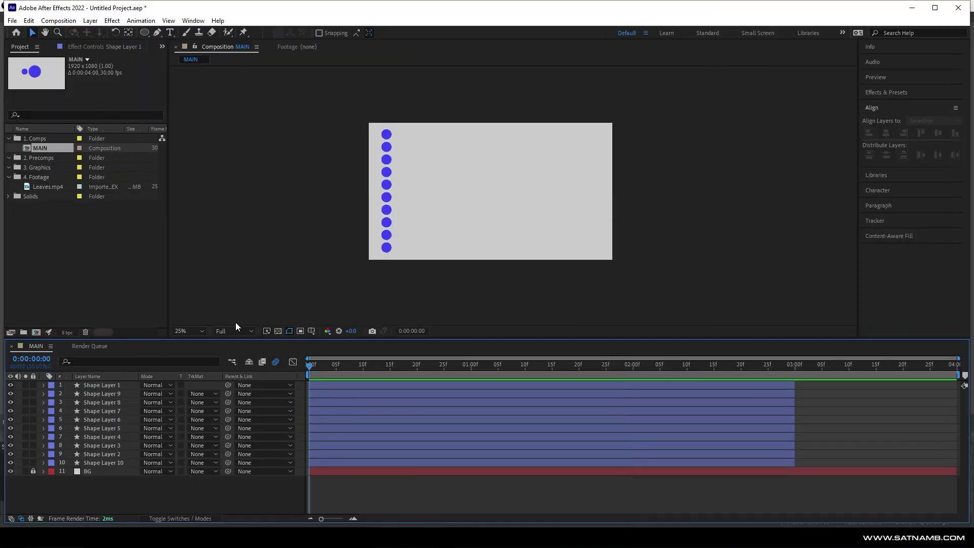
- Set viewer magnification to Fit up to 100% and preview the ten circles
{"action": "key", "text": "space"}
{"action": "left_click_drag", "start_coordinate": [234, 337], "coordinate": [234, 371]}
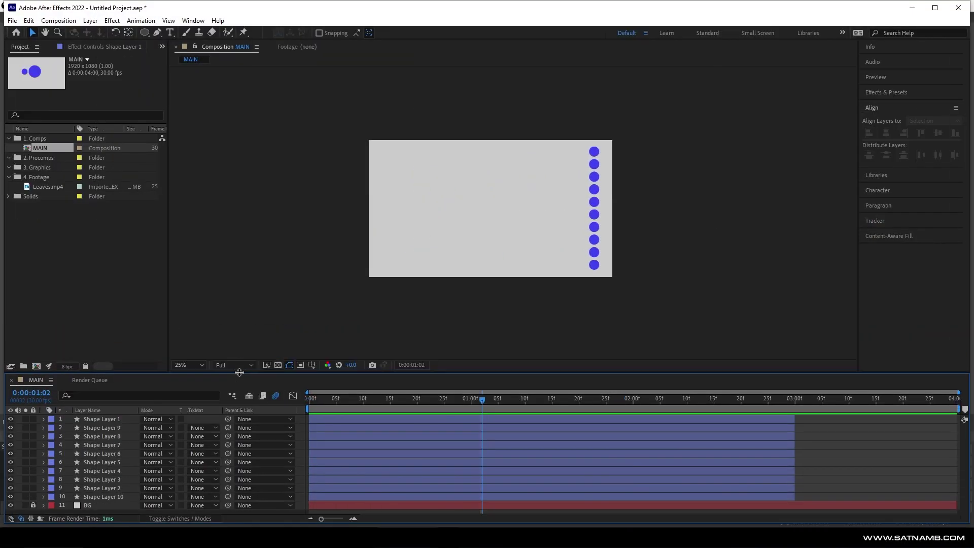
{"action": "left_click", "coordinate": [226, 365]}
{"action": "left_click", "coordinate": [189, 365]}
{"action": "left_click", "coordinate": [208, 198]}
{"action": "left_click", "coordinate": [279, 403]}
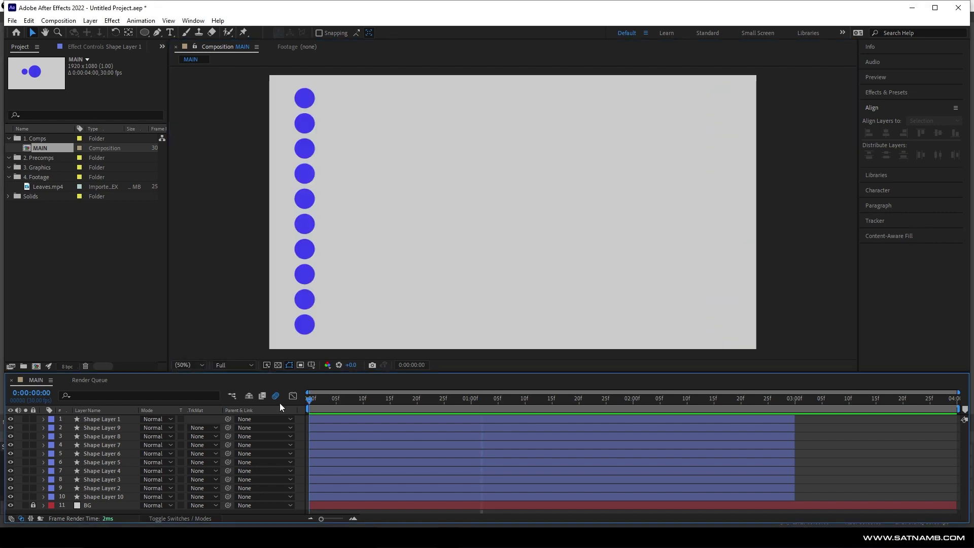
{"action": "key", "text": "space"}
{"action": "key", "text": "space"}
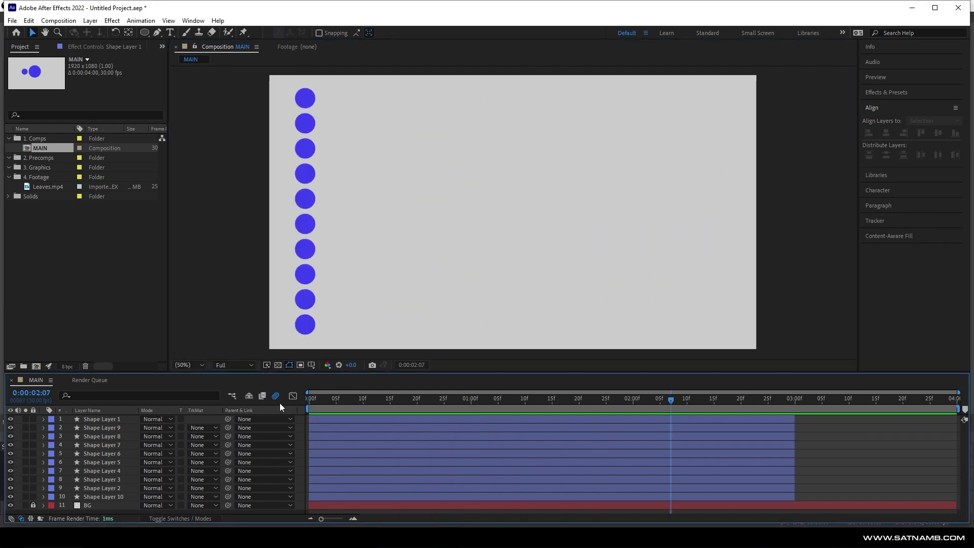
{"action": "left_click", "coordinate": [337, 481]}
{"action": "key", "text": "ctrl+Down"}
{"action": "key", "text": "ctrl+Down"}
- Select all ten layers, reveal their Position keyframes, and undo a trial time offset
{"action": "key", "text": "ctrl+a"}
{"action": "key", "text": "p"}
{"action": "scroll", "coordinate": [355, 421], "scroll_direction": "down", "scroll_amount": 3}
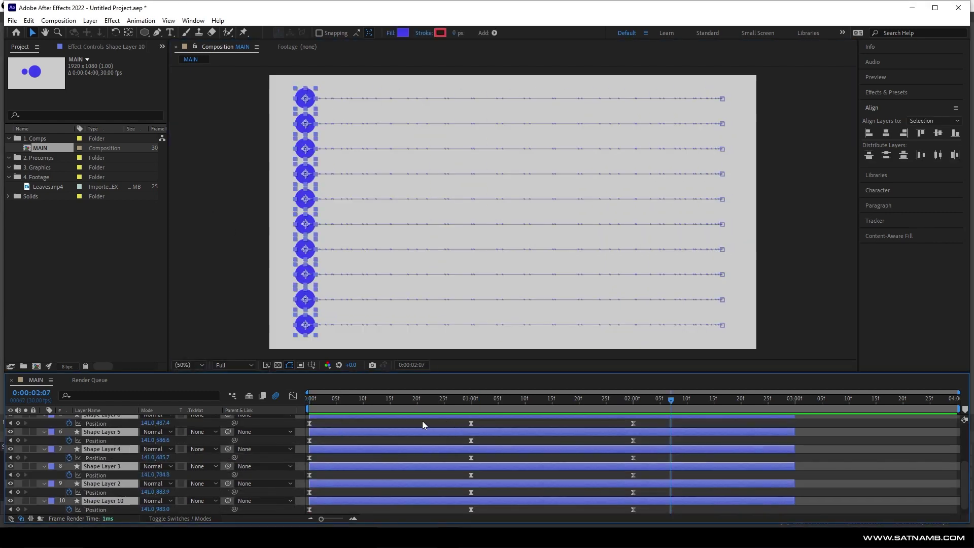
{"action": "scroll", "coordinate": [314, 502], "scroll_direction": "down", "scroll_amount": 1}
{"action": "left_click", "coordinate": [382, 483]}
{"action": "left_click_drag", "start_coordinate": [369, 476], "coordinate": [411, 461]}
{"action": "key", "text": "ctrl+z"}
{"action": "key", "text": "ctrl+z"}
{"action": "key", "text": "ctrl+z"}
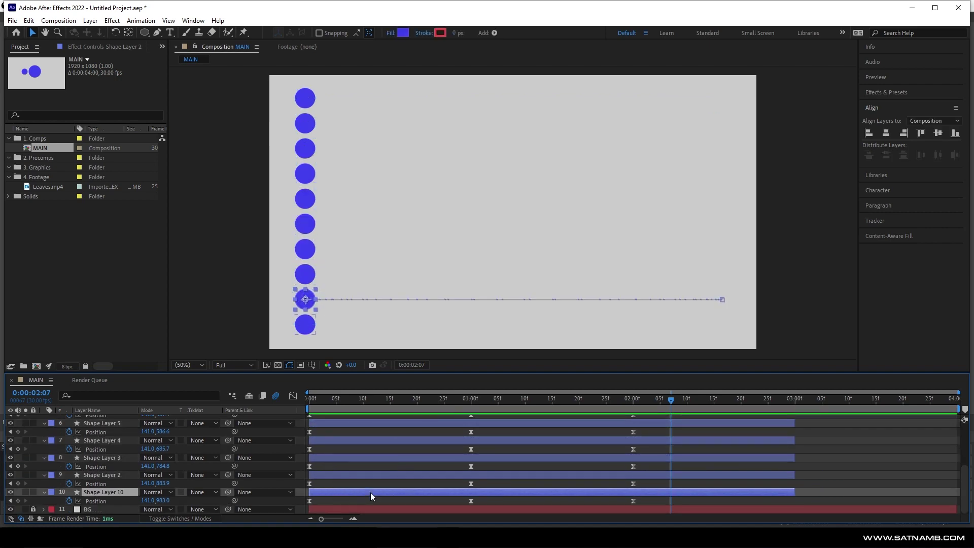
{"action": "scroll", "coordinate": [361, 450], "scroll_direction": "up", "scroll_amount": 4}
- Apply Sequence Layers to all layers with a 0:00:02:28 overlap duration
{"action": "key", "text": "ctrl+a"}
{"action": "right_click", "coordinate": [357, 420]}
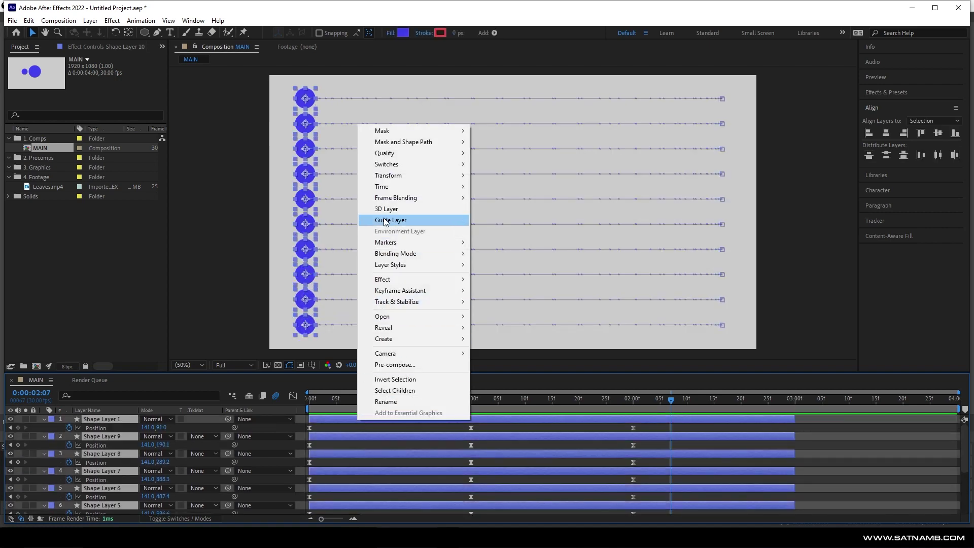
{"action": "mouse_move", "coordinate": [396, 290]}
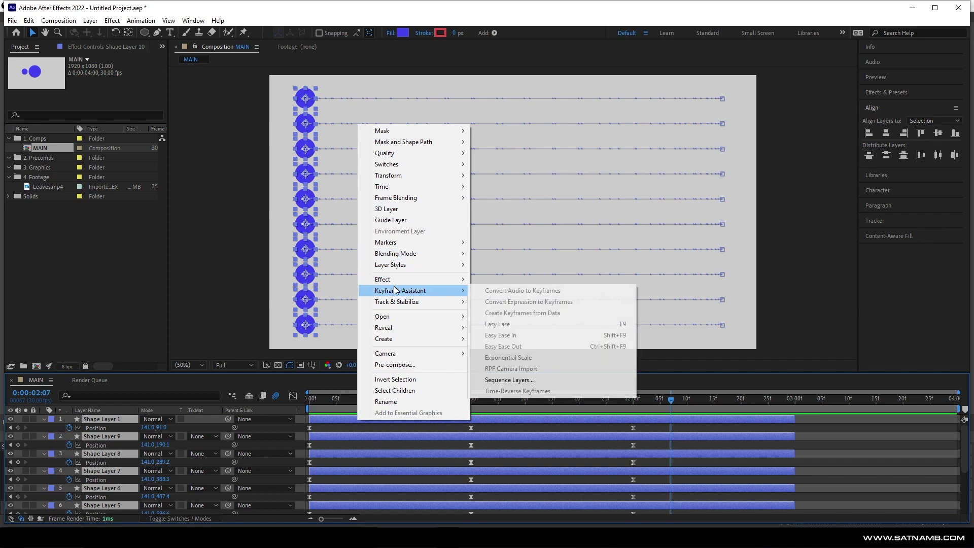
{"action": "left_click", "coordinate": [544, 380]}
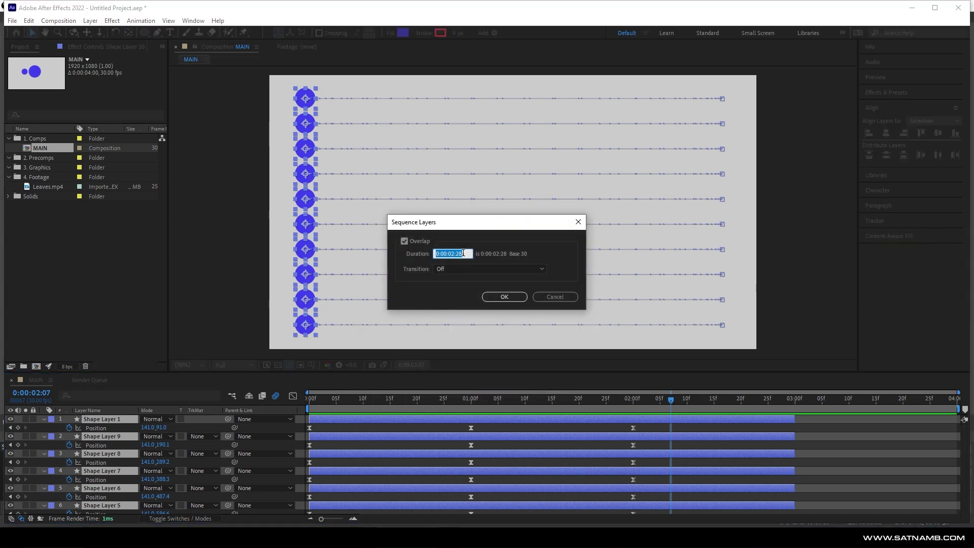
{"action": "left_click_drag", "start_coordinate": [463, 254], "coordinate": [446, 255]}
{"action": "type", "text": "00"}
- Apply the layer sequencing, then drag every layer to start at frame 0 and end at the comp end
{"action": "left_click", "coordinate": [496, 297]}
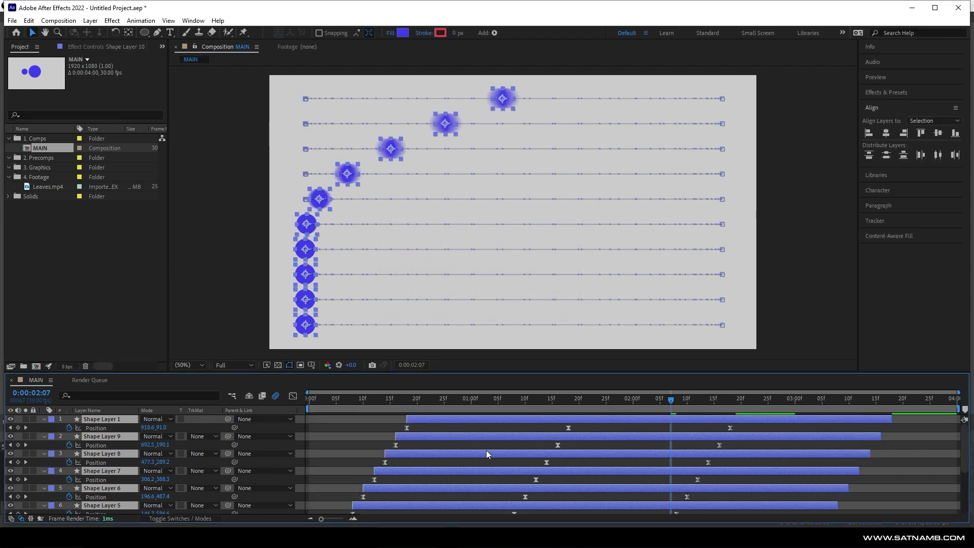
{"action": "scroll", "coordinate": [474, 456], "scroll_direction": "down", "scroll_amount": 3}
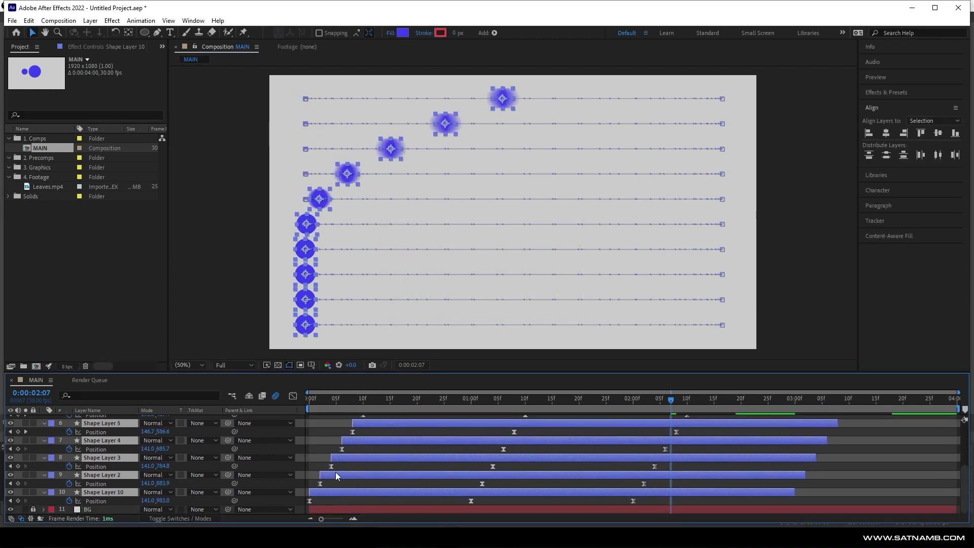
{"action": "left_click_drag", "start_coordinate": [317, 407], "coordinate": [306, 412]}
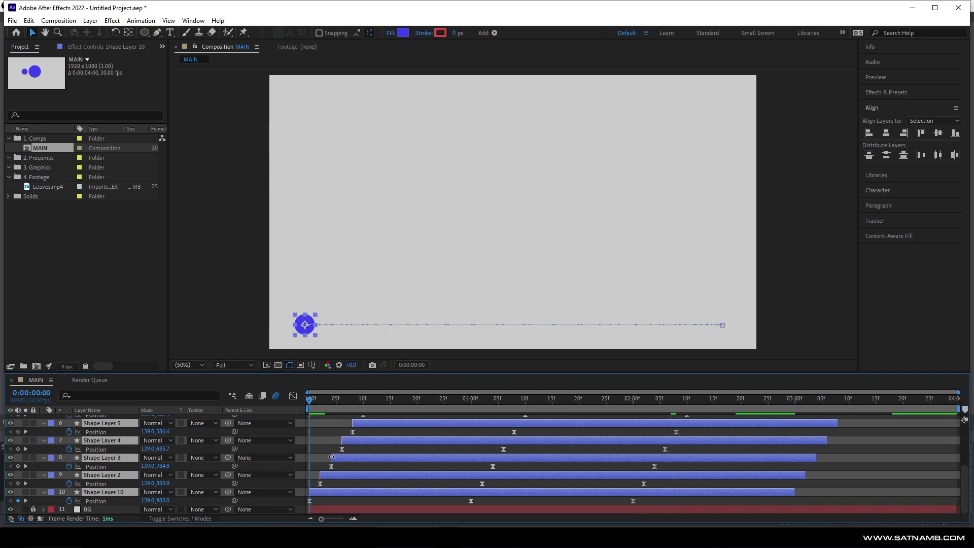
{"action": "left_click_drag", "start_coordinate": [331, 457], "coordinate": [132, 483]}
{"action": "scroll", "coordinate": [340, 462], "scroll_direction": "up", "scroll_amount": 3}
{"action": "scroll", "coordinate": [759, 436], "scroll_direction": "down", "scroll_amount": 3}
{"action": "left_click_drag", "start_coordinate": [794, 495], "coordinate": [960, 493]}
- Preview the staggered animation, then undo both the length changes and the sequencing
{"action": "key", "text": "space"}
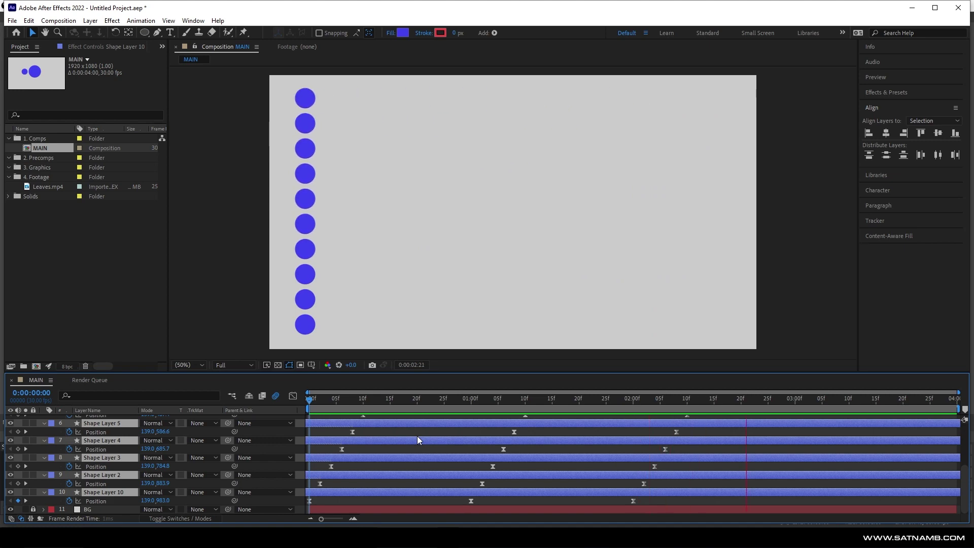
{"action": "key", "text": "space"}
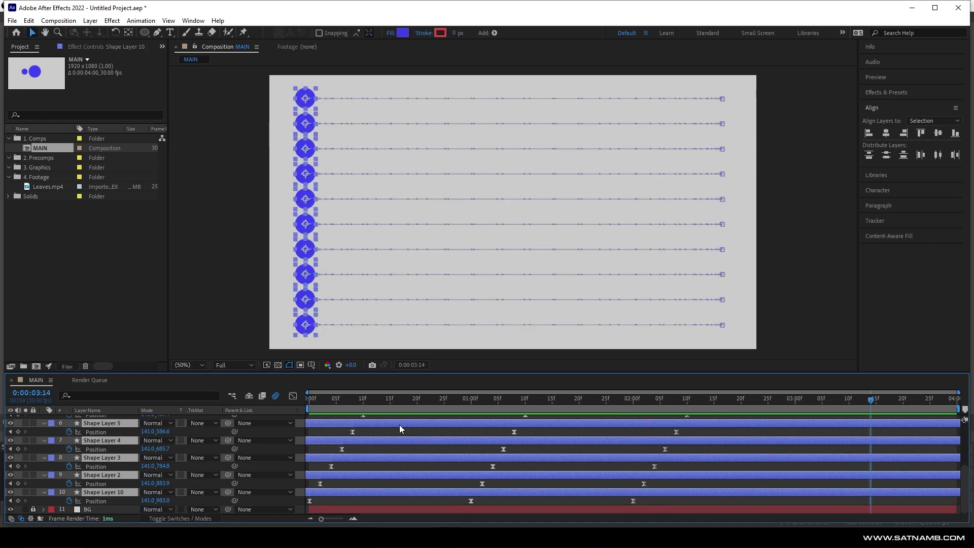
{"action": "key", "text": "Home"}
{"action": "key", "text": "space"}
{"action": "key", "text": "space"}
{"action": "key", "text": "ctrl+z"}
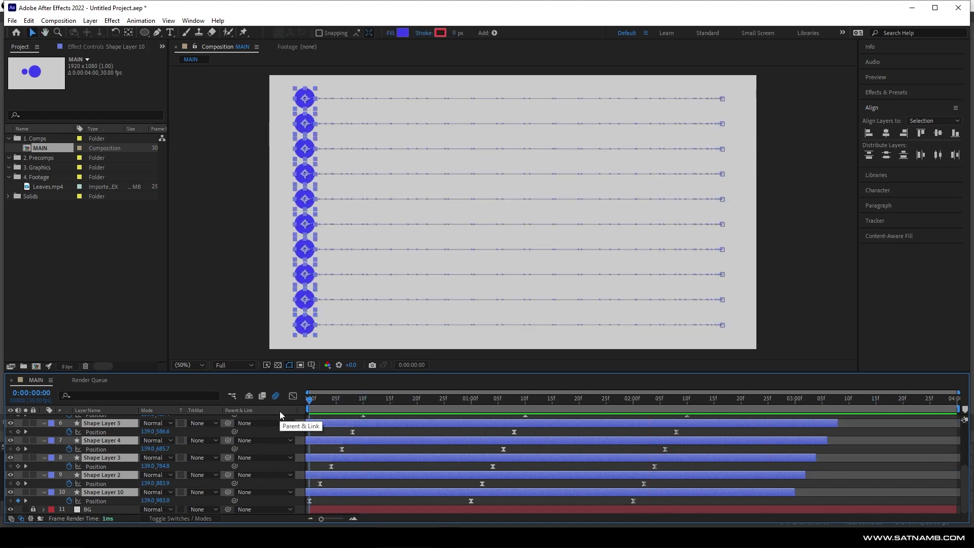
{"action": "key", "text": "ctrl+z"}
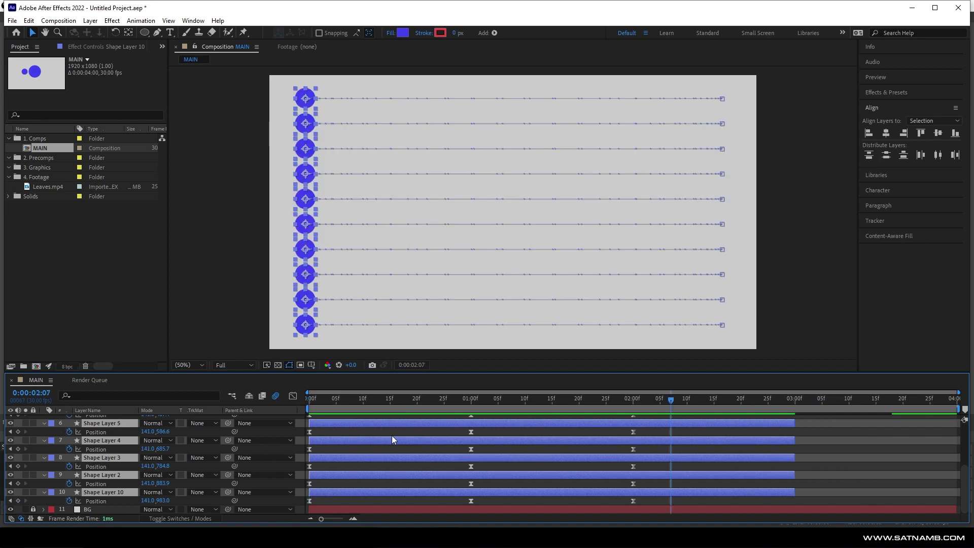
- Re-apply Sequence Layers to the selected layers with the new overlap
{"action": "right_click", "coordinate": [385, 426]}
{"action": "left_click", "coordinate": [555, 382]}
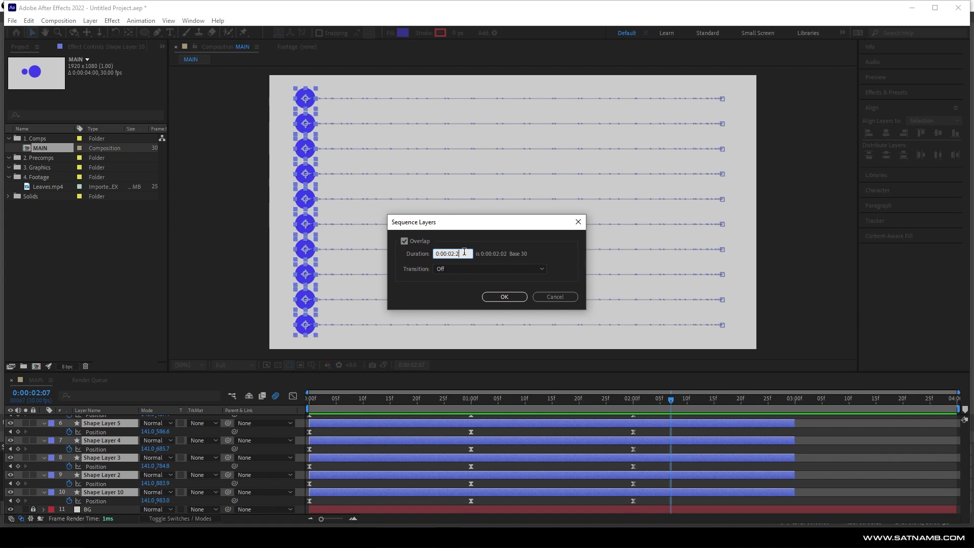
{"action": "key", "text": "Return"}
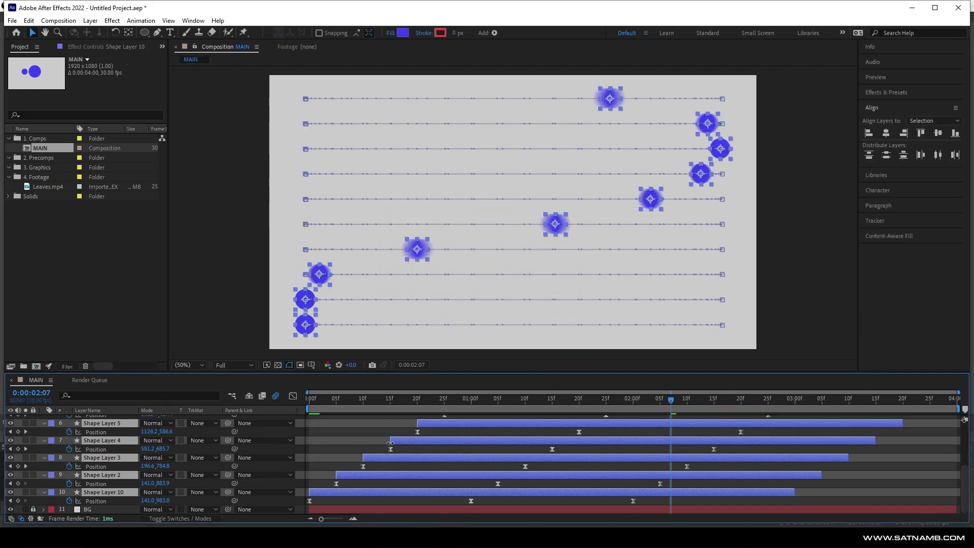
- Move layers 1–4 to start at frame 0 and extend the shape layers to the composition's end
{"action": "scroll", "coordinate": [365, 436], "scroll_direction": "up", "scroll_amount": 3}
{"action": "scroll", "coordinate": [370, 431], "scroll_direction": "up", "scroll_amount": 1}
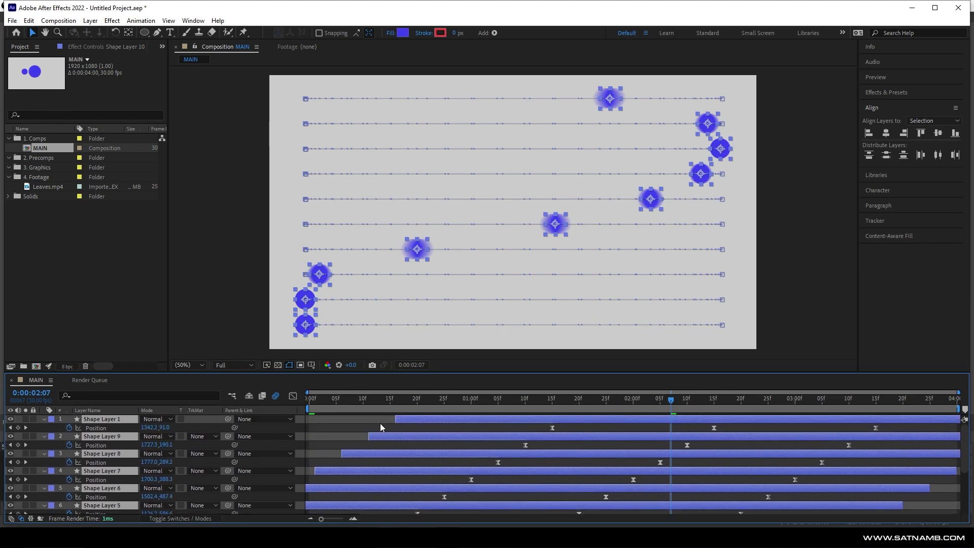
{"action": "left_click_drag", "start_coordinate": [395, 419], "coordinate": [262, 417]}
{"action": "scroll", "coordinate": [741, 477], "scroll_direction": "down", "scroll_amount": 3}
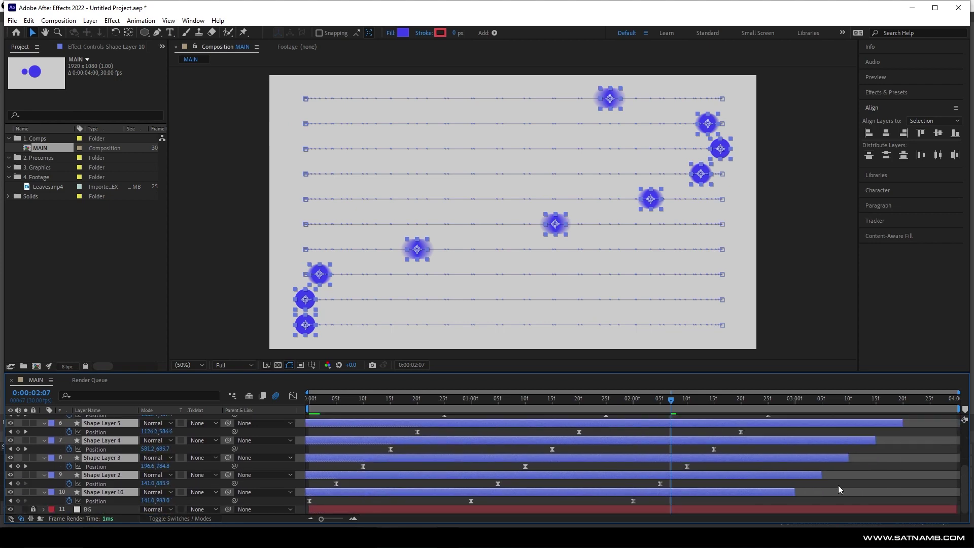
{"action": "left_click_drag", "start_coordinate": [795, 492], "coordinate": [970, 492]}
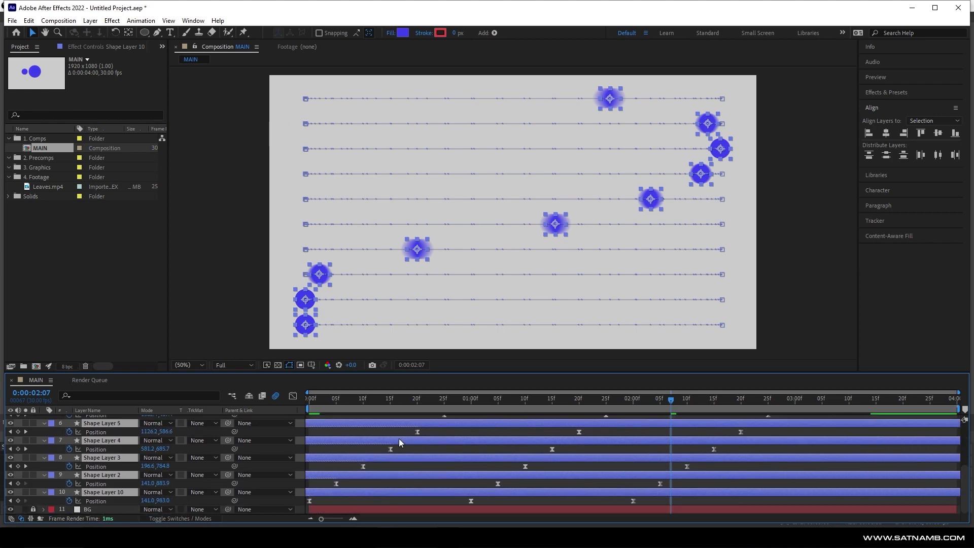
- Preview the circle animation from the first frame, then stop playback
{"action": "left_click", "coordinate": [308, 404]}
{"action": "key", "text": "space"}
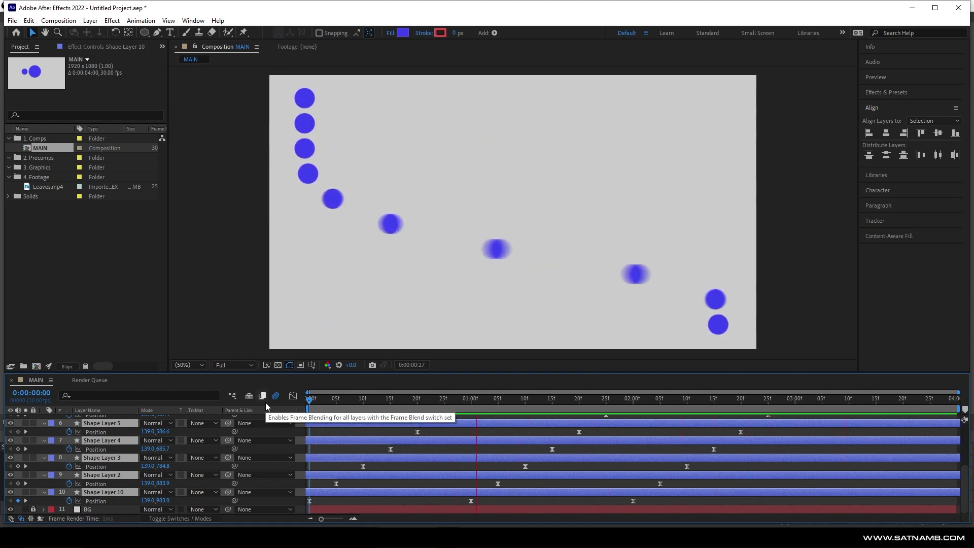
{"action": "key", "text": "space"}
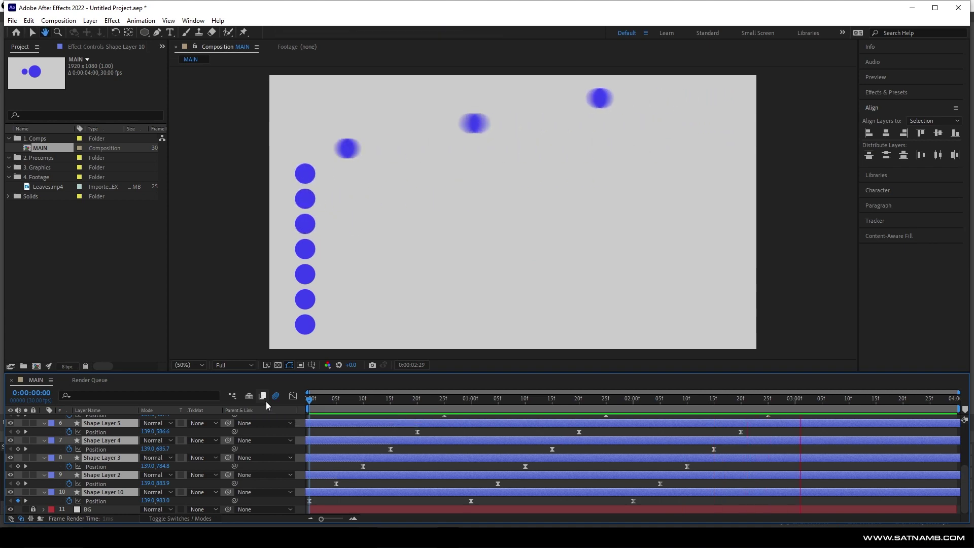
{"action": "key", "text": "space"}
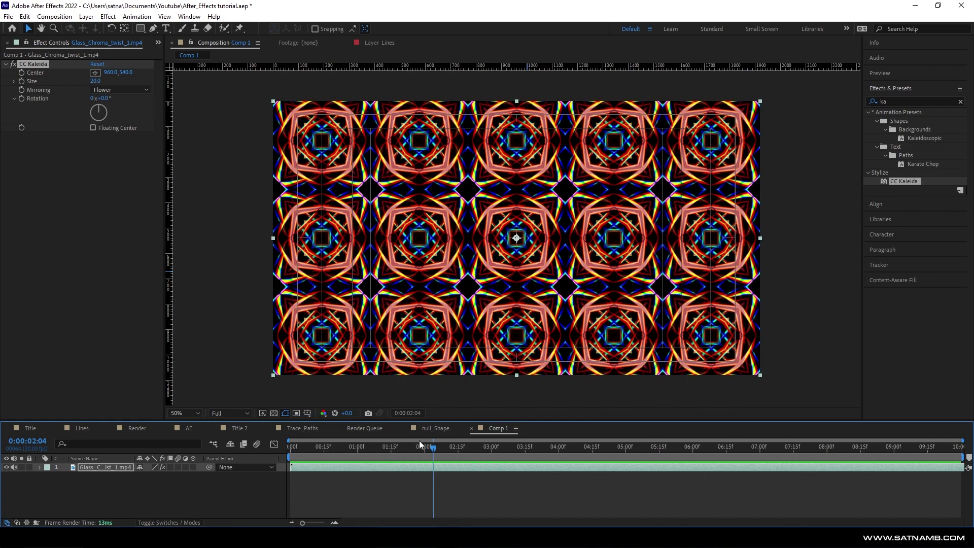
- Scrub the kaleidoscope to frame 0:00:02:04 and open Composition > Save Frame As
{"action": "mouse_move", "coordinate": [436, 445]}
{"action": "left_mouse_down"}
{"action": "mouse_move", "coordinate": [391, 449]}
{"action": "mouse_move", "coordinate": [429, 450]}
{"action": "left_mouse_up"}
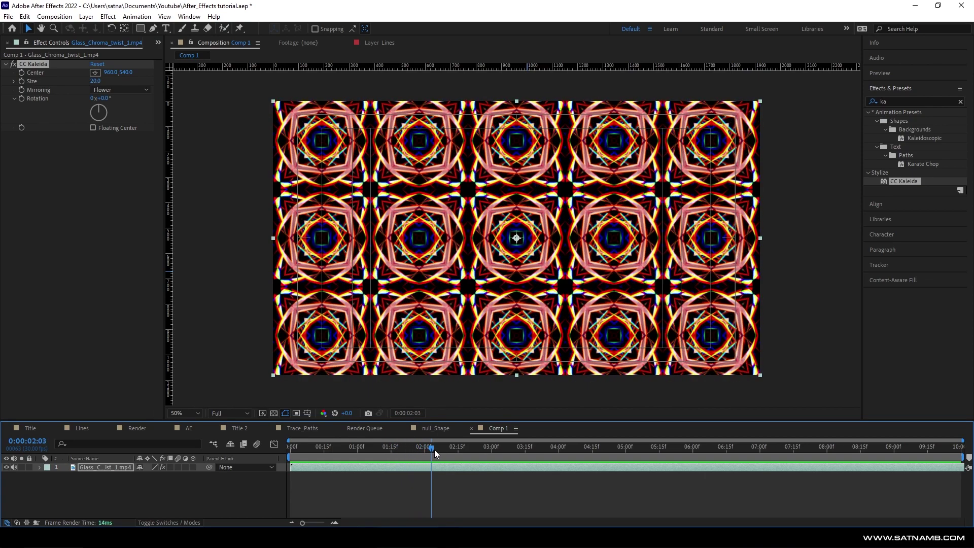
{"action": "left_click_drag", "start_coordinate": [434, 449], "coordinate": [437, 450]}
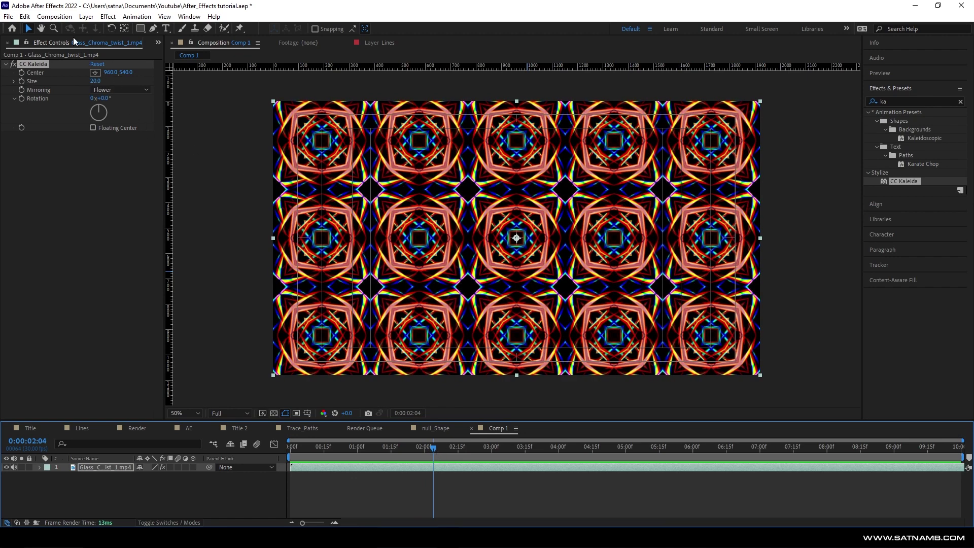
{"action": "left_click", "coordinate": [54, 16]}
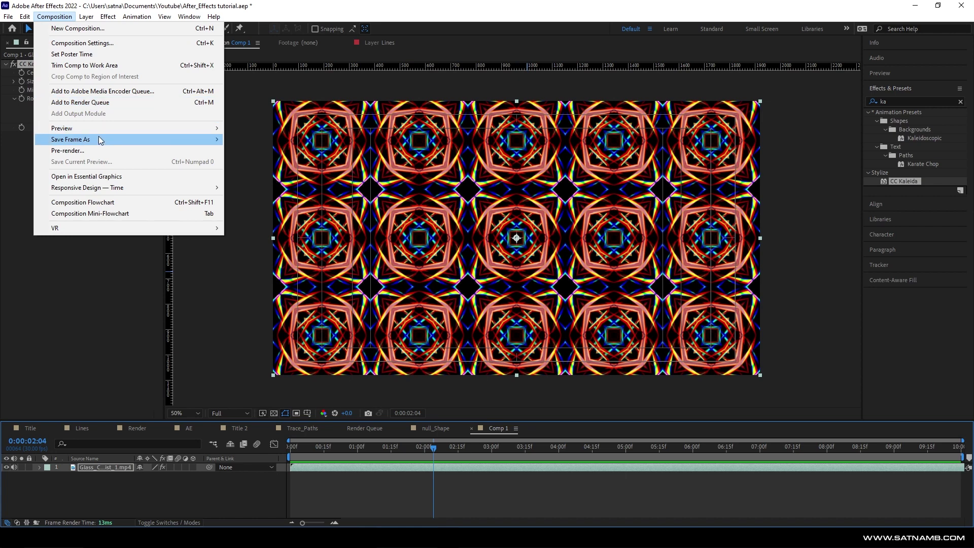
{"action": "mouse_move", "coordinate": [99, 137]}
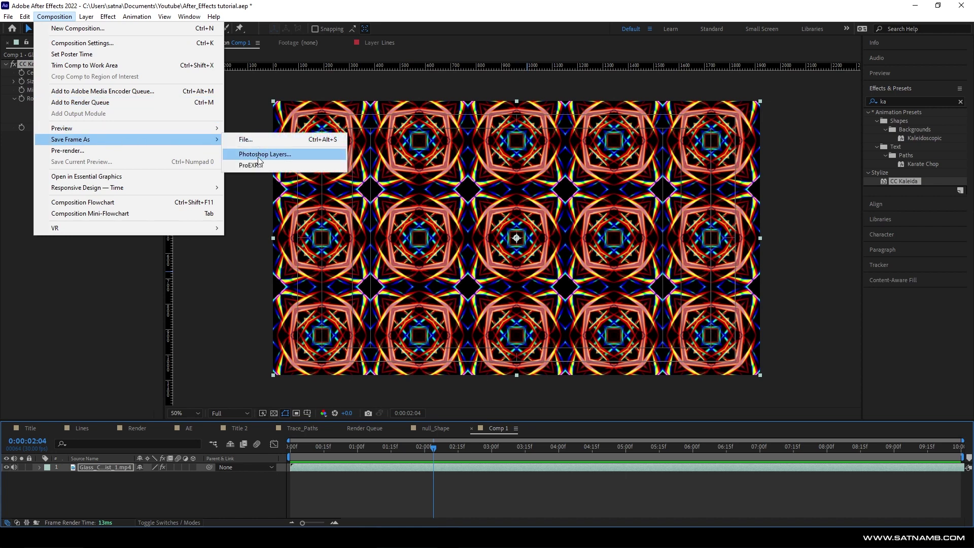
- Queue the current frame as a file and confirm Comp 1's render settings
{"action": "left_click", "coordinate": [259, 139]}
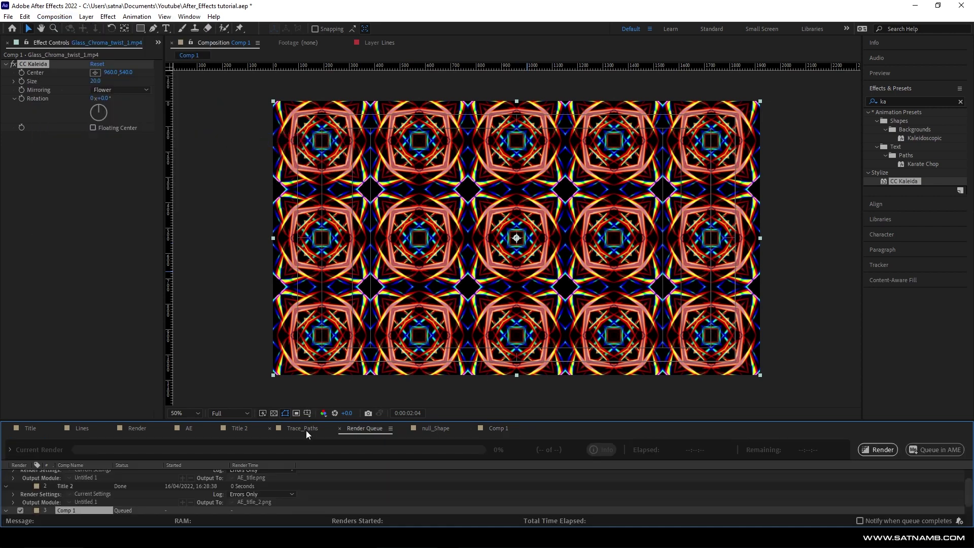
{"action": "left_click_drag", "start_coordinate": [308, 421], "coordinate": [322, 301]}
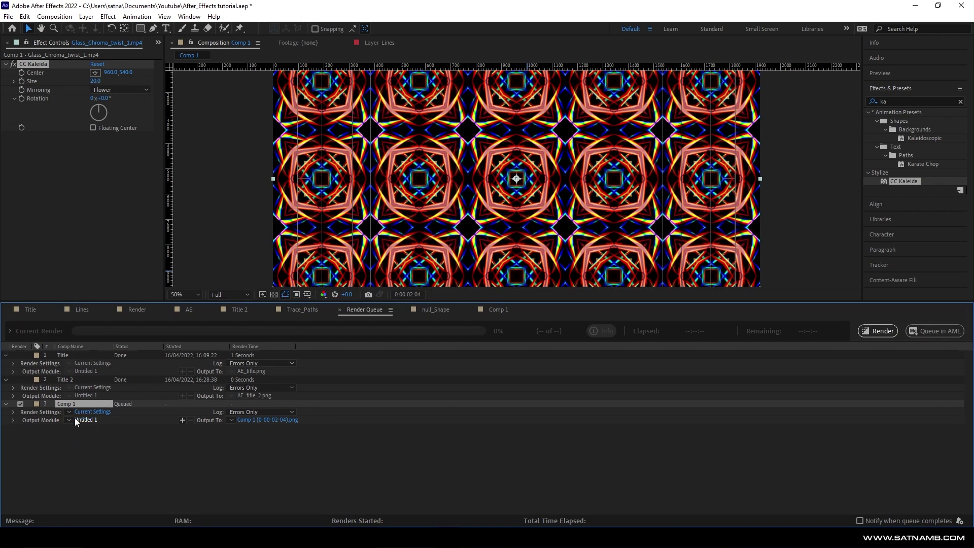
{"action": "left_click", "coordinate": [102, 410]}
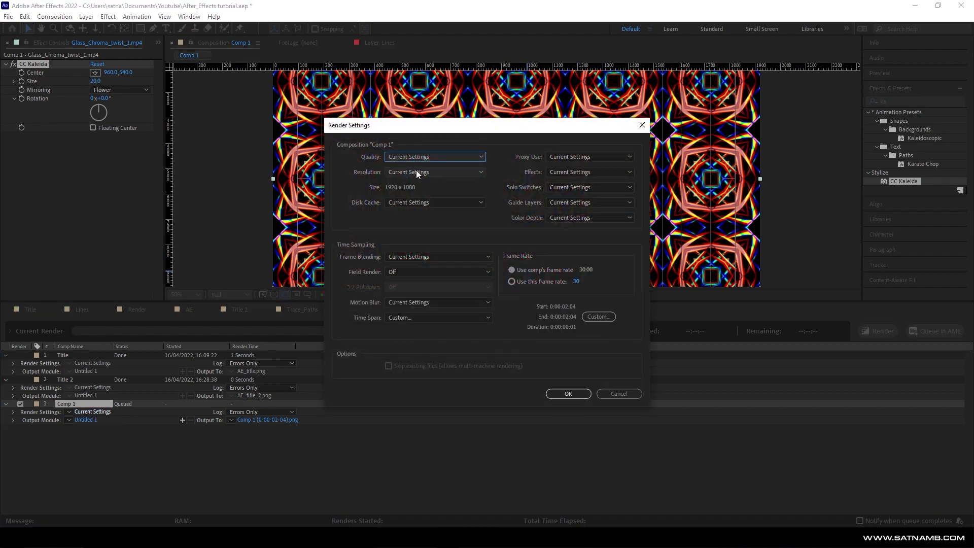
{"action": "left_click", "coordinate": [564, 396]}
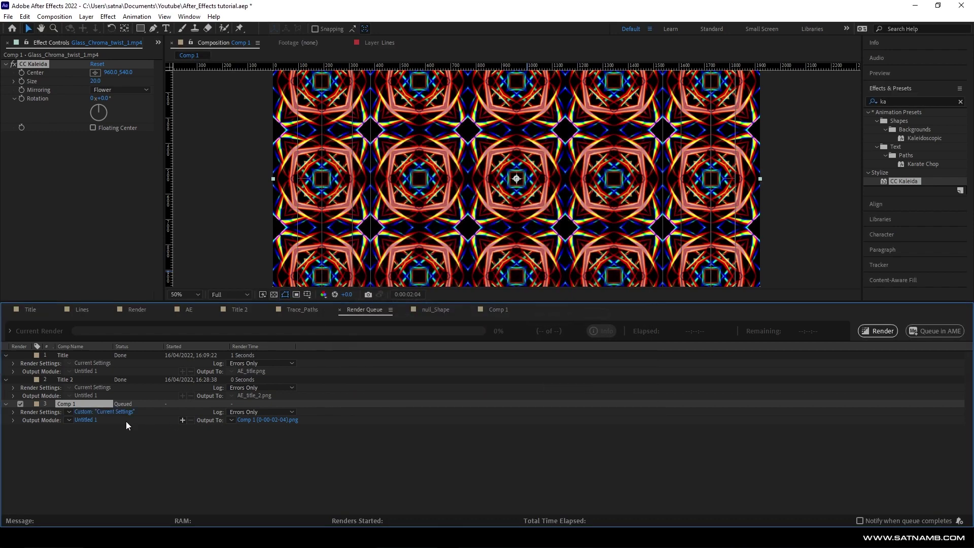
- Set the output module format to PNG Sequence and render the frame
{"action": "left_click", "coordinate": [86, 420]}
{"action": "left_click", "coordinate": [441, 143]}
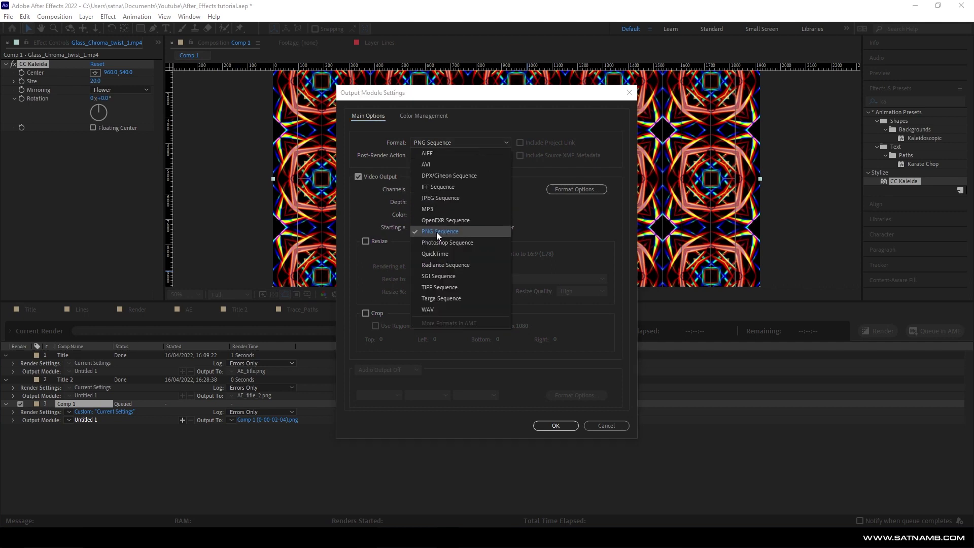
{"action": "left_click", "coordinate": [559, 425]}
{"action": "left_click", "coordinate": [556, 426]}
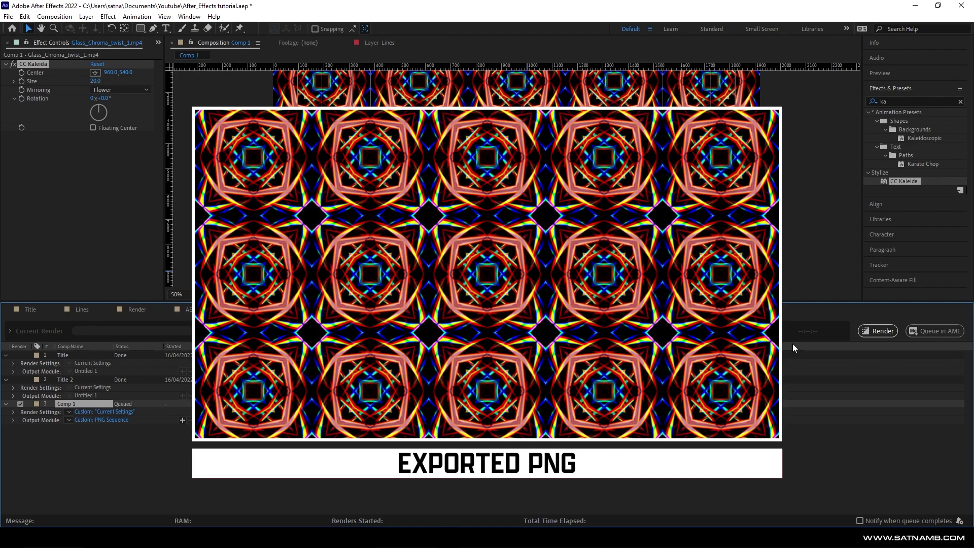
{"action": "left_click", "coordinate": [870, 329]}
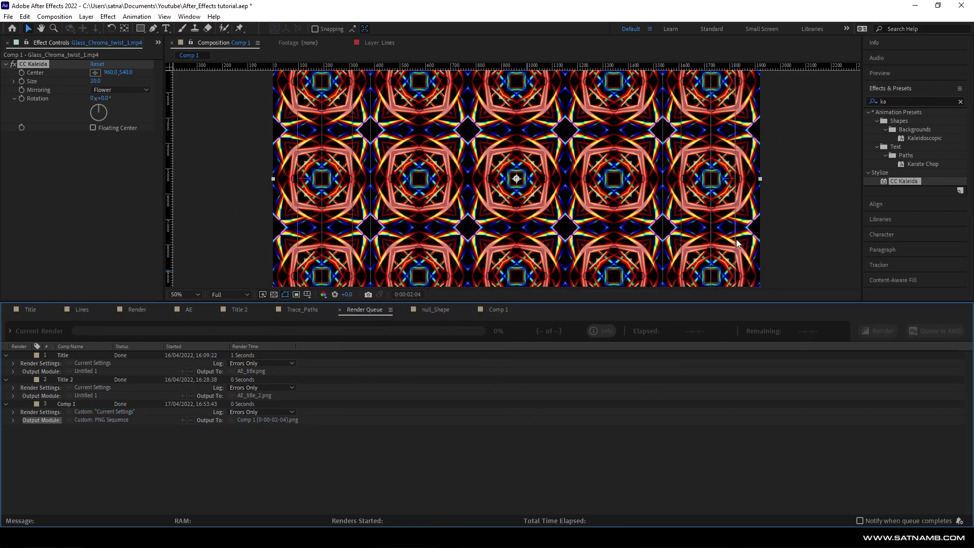
{"action": "scroll", "coordinate": [672, 194], "scroll_direction": "up", "scroll_amount": 2}
{"action": "scroll", "coordinate": [672, 193], "scroll_direction": "down", "scroll_amount": 4}
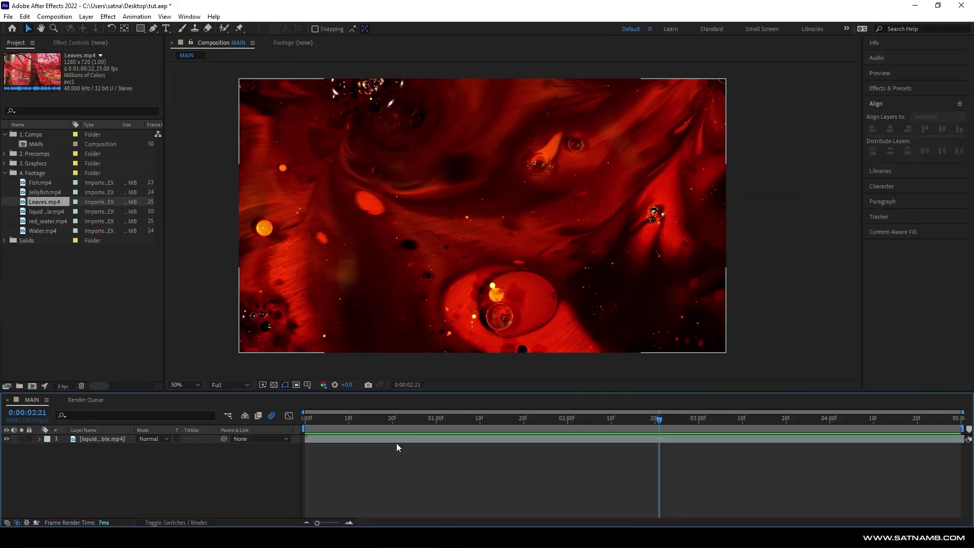
{"action": "left_click", "coordinate": [396, 439]}
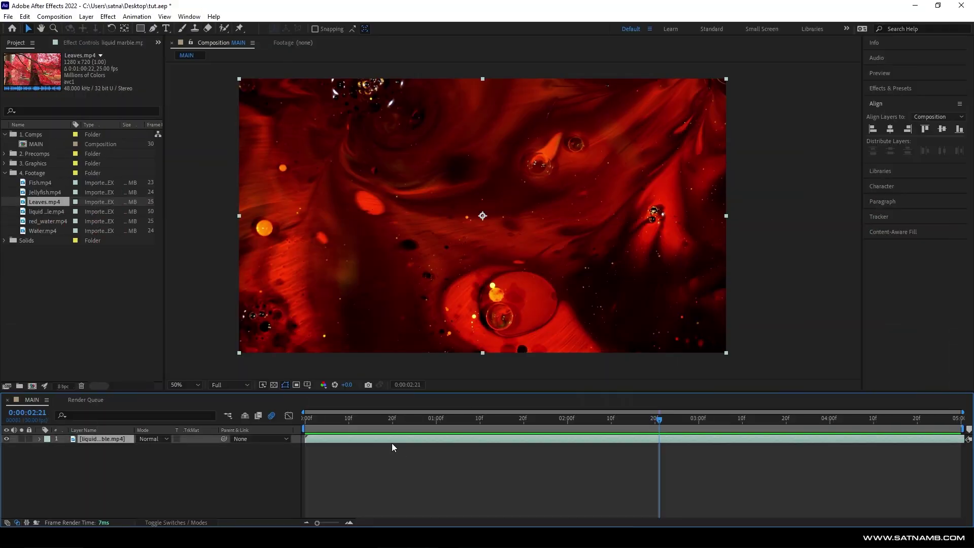
{"action": "left_click", "coordinate": [141, 30]}
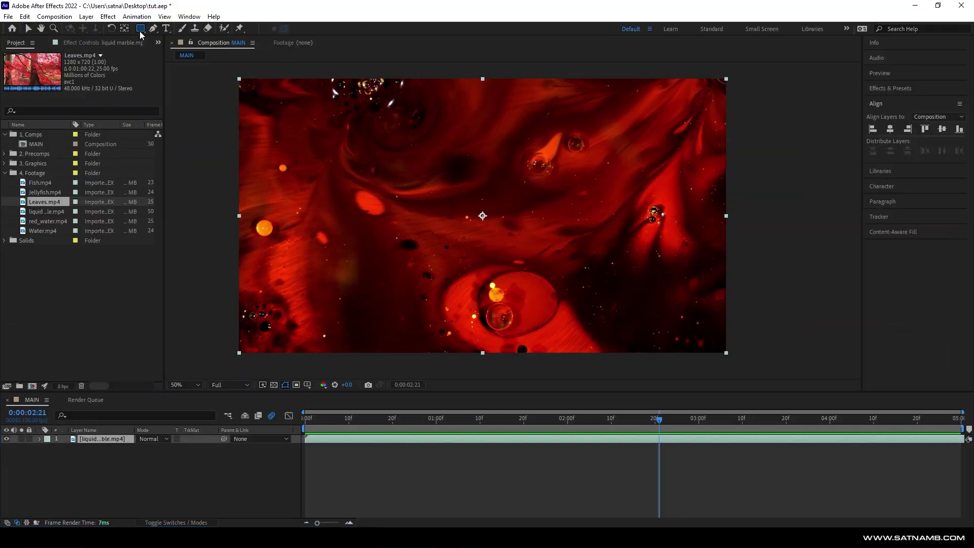
{"action": "left_click", "coordinate": [106, 445]}
{"action": "left_click", "coordinate": [97, 438]}
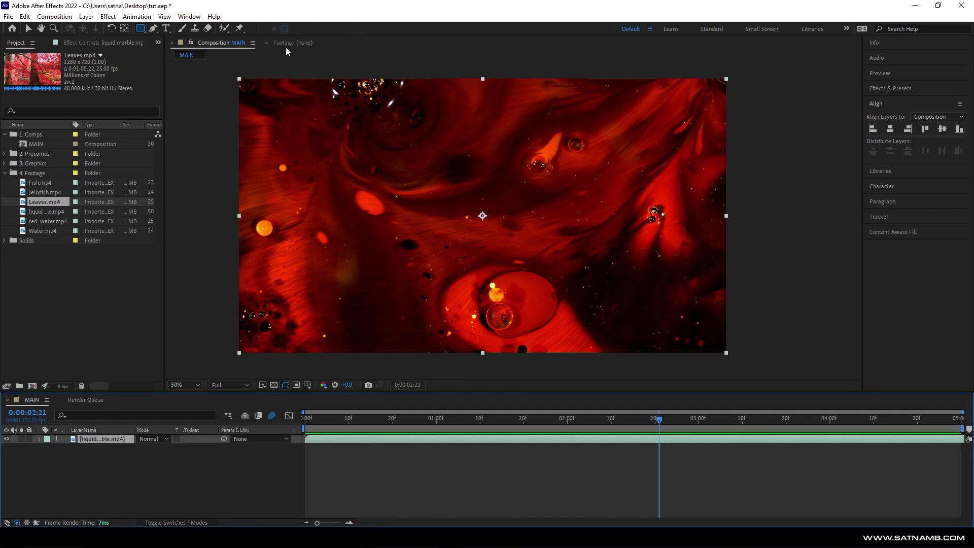
{"action": "left_click_drag", "start_coordinate": [271, 102], "coordinate": [704, 335]}
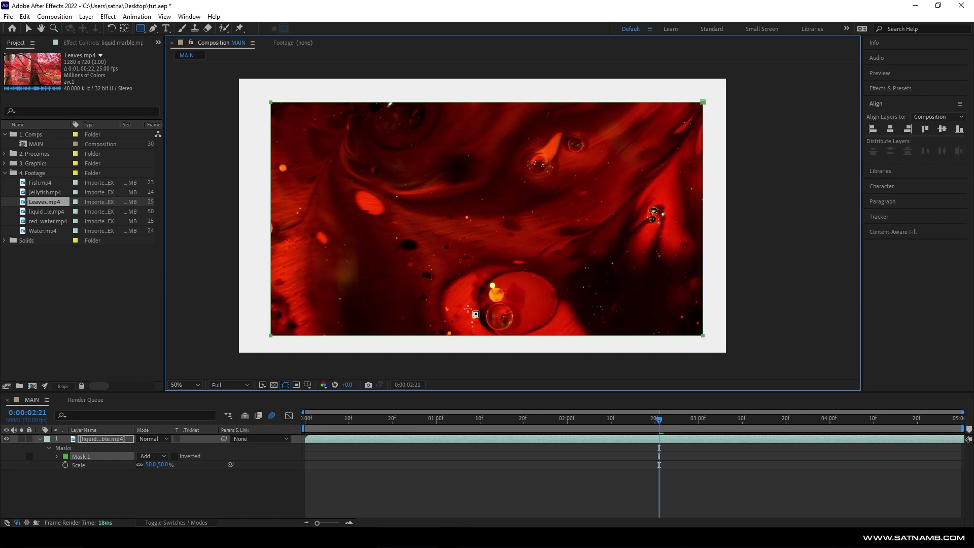
{"action": "left_click", "coordinate": [52, 458]}
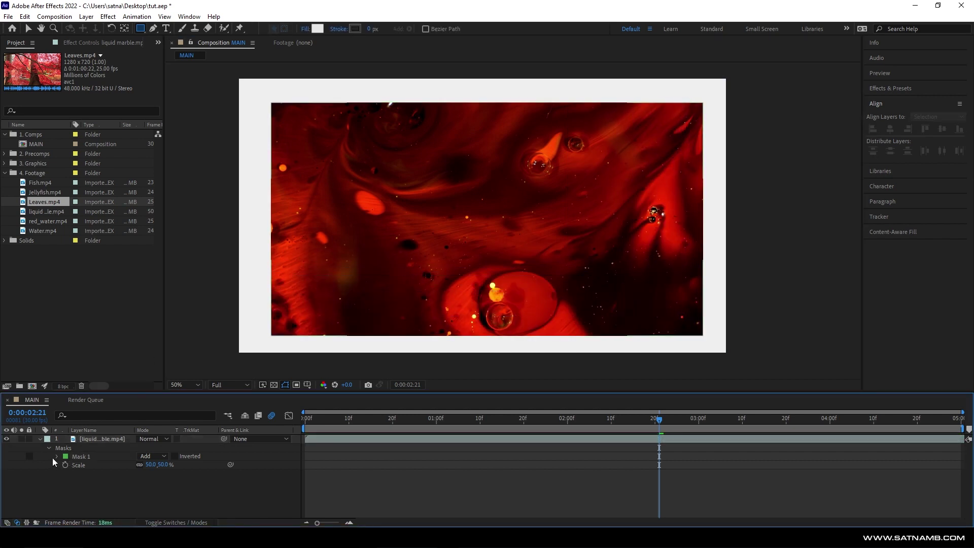
{"action": "left_click", "coordinate": [56, 457]}
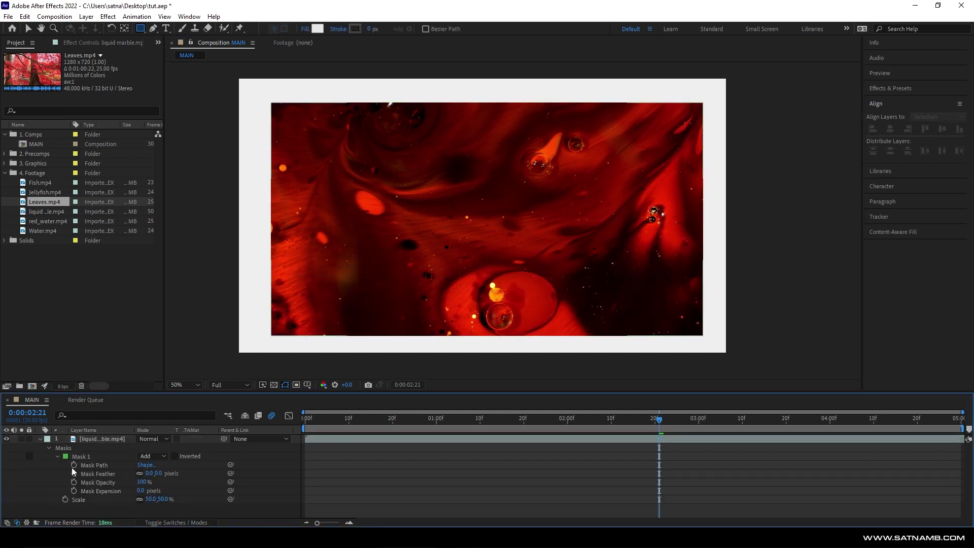
{"action": "left_click", "coordinate": [145, 466]}
{"action": "left_click", "coordinate": [531, 415]}
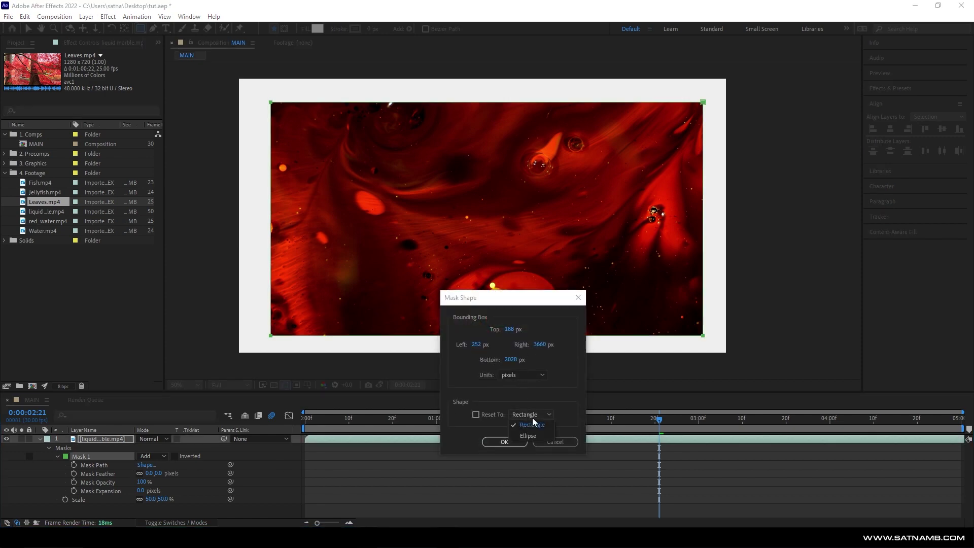
{"action": "left_click", "coordinate": [533, 436]}
{"action": "left_click", "coordinate": [479, 415]}
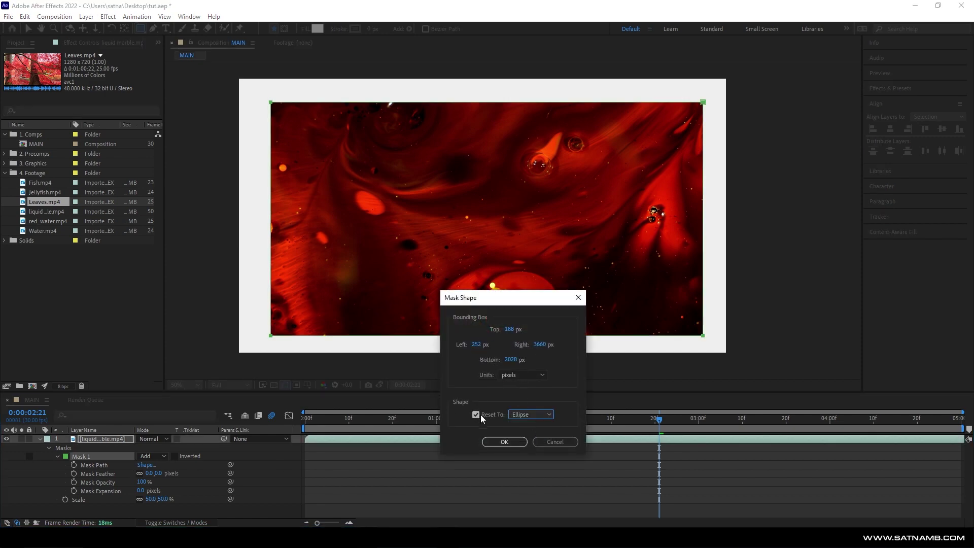
{"action": "left_click", "coordinate": [501, 442]}
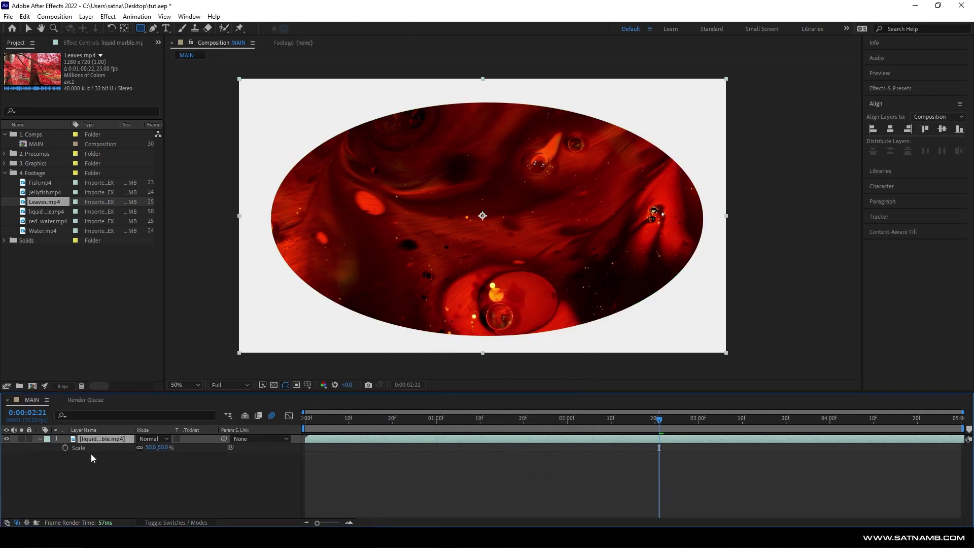
{"action": "key", "text": "Delete"}
- Draw a closed curved mask over the liquid footage with the Pen tool
{"action": "key", "text": "g"}
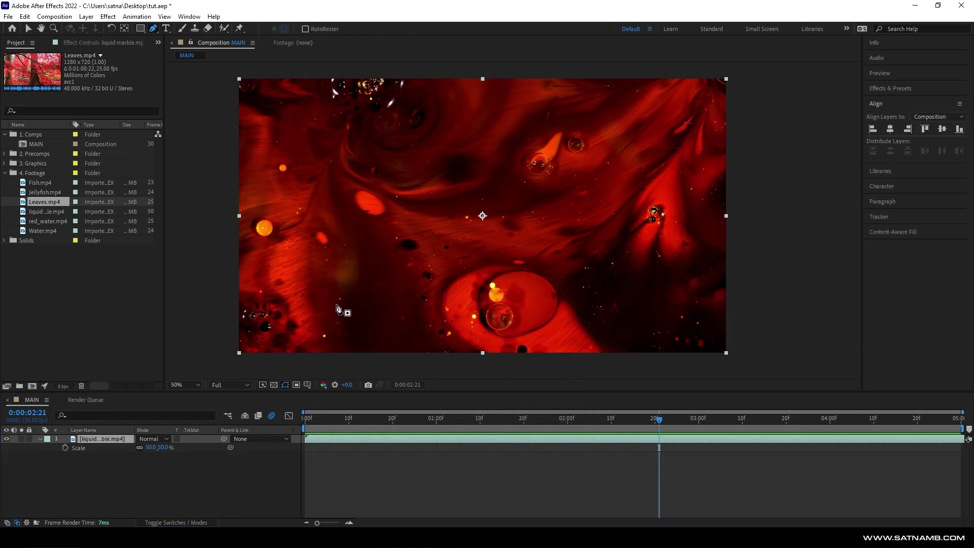
{"action": "left_click", "coordinate": [304, 312]}
{"action": "left_click_drag", "start_coordinate": [313, 103], "coordinate": [378, 101]}
{"action": "left_click_drag", "start_coordinate": [515, 182], "coordinate": [604, 237]}
{"action": "left_click_drag", "start_coordinate": [590, 303], "coordinate": [490, 336]}
{"action": "left_click_drag", "start_coordinate": [383, 319], "coordinate": [351, 276]}
{"action": "left_click_drag", "start_coordinate": [304, 312], "coordinate": [248, 327]}
{"action": "left_click", "coordinate": [74, 496]}
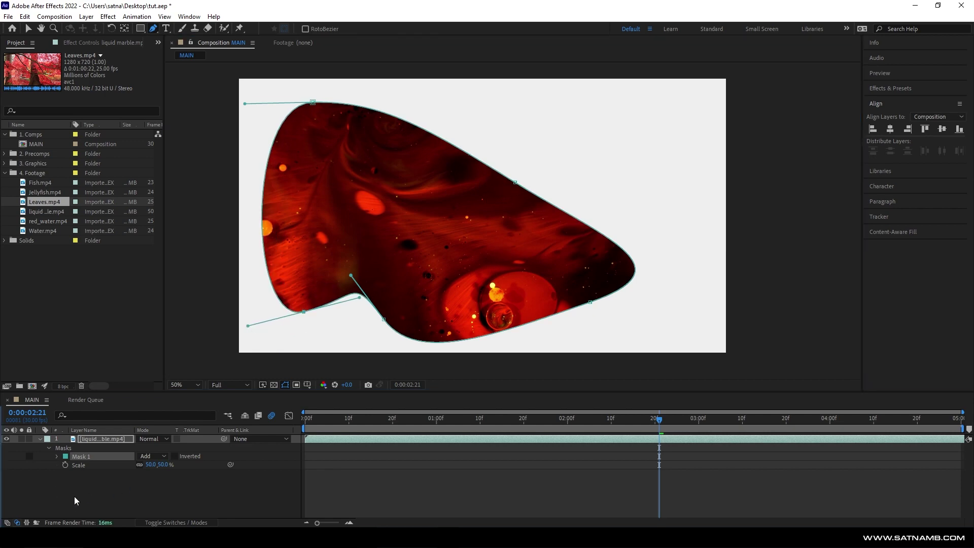
- Set Mask Feather to 346 px and pull Mask Expansion inward
{"action": "left_click", "coordinate": [56, 457]}
{"action": "left_click_drag", "start_coordinate": [150, 474], "coordinate": [340, 482]}
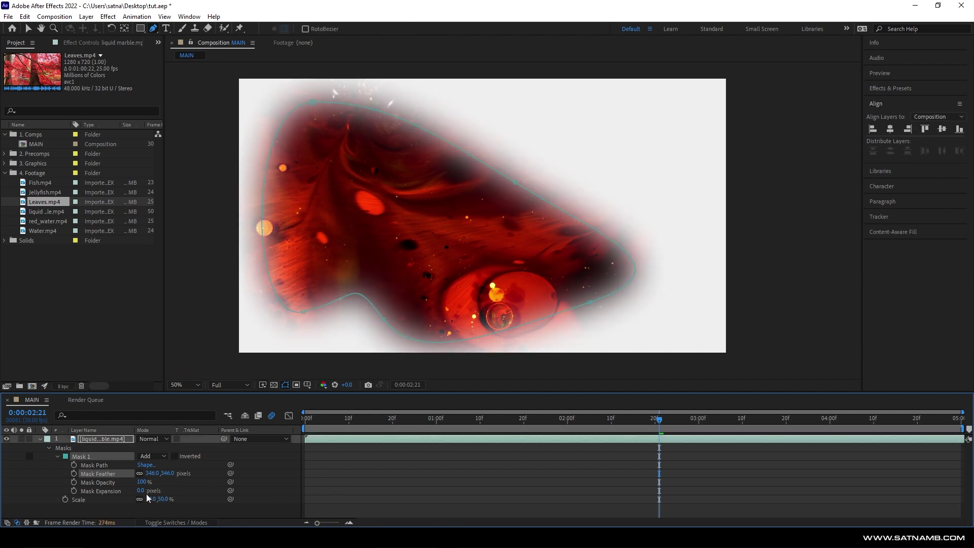
{"action": "left_click", "coordinate": [109, 483], "text": "shift"}
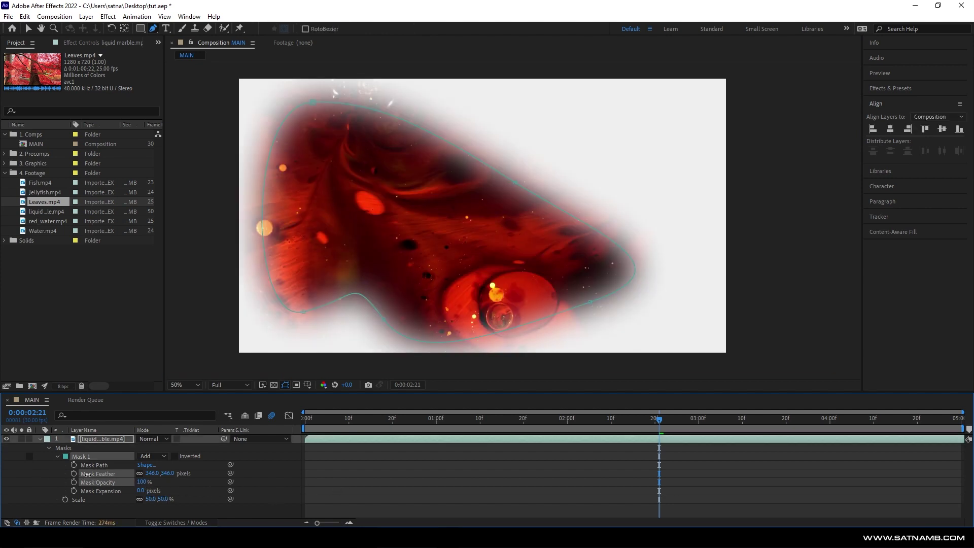
{"action": "left_click_drag", "start_coordinate": [140, 491], "coordinate": [188, 492]}
- Delete the mask, then remove the liquid marble footage layer from MAIN
{"action": "left_click", "coordinate": [79, 466]}
{"action": "key", "text": "Delete"}
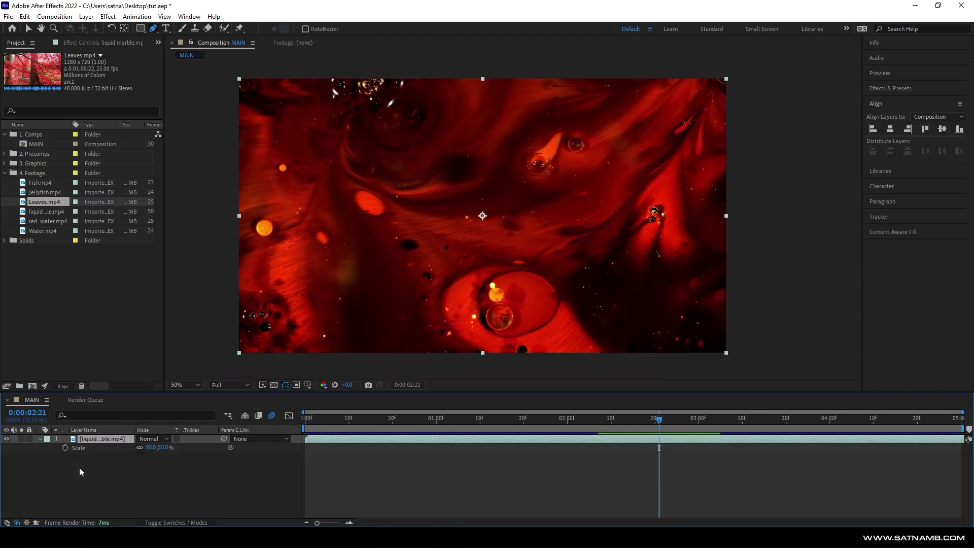
{"action": "left_click", "coordinate": [128, 480]}
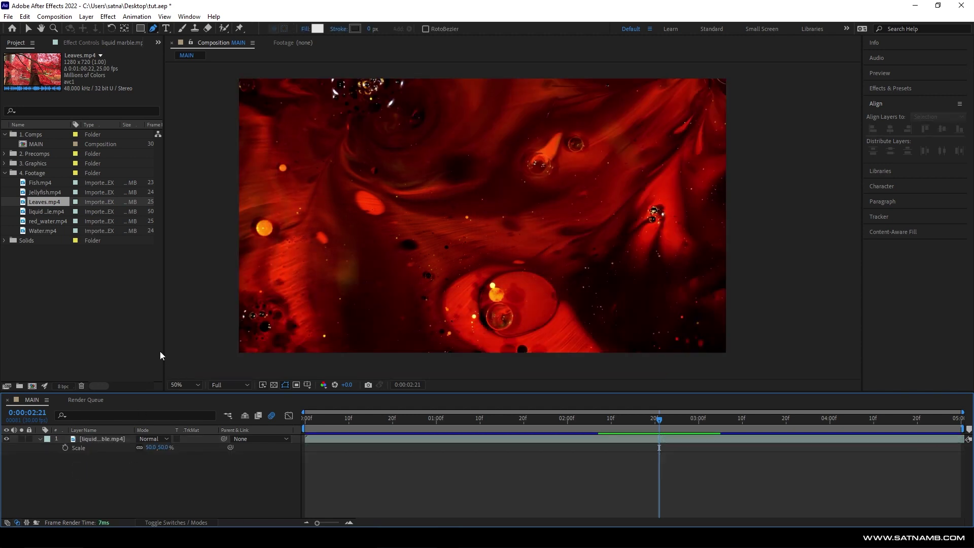
{"action": "left_click", "coordinate": [92, 438]}
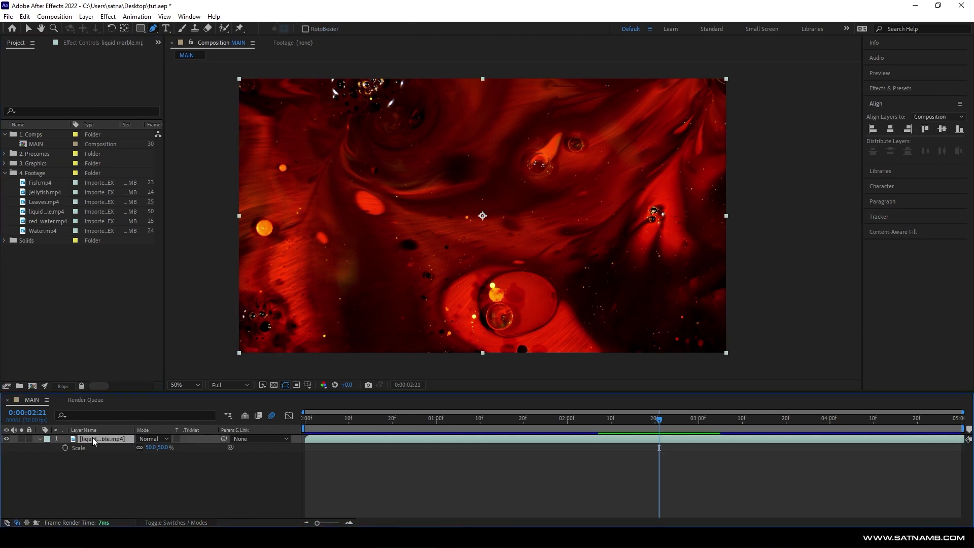
{"action": "key", "text": "Delete"}
- Draw a square with the Rectangle tool using a blue fill colour
{"action": "left_click", "coordinate": [141, 29]}
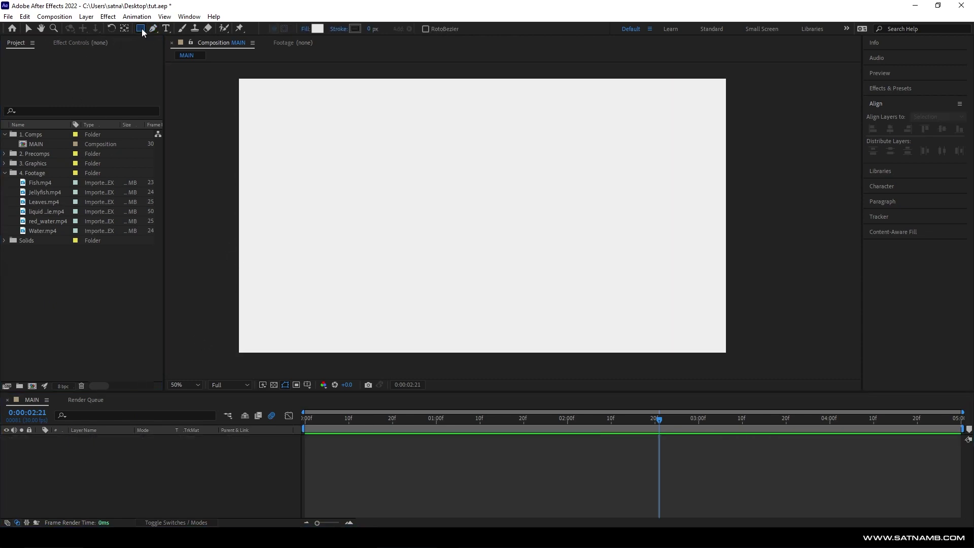
{"action": "left_click", "coordinate": [317, 29]}
{"action": "left_click", "coordinate": [206, 227]}
{"action": "left_click", "coordinate": [153, 181]}
{"action": "left_click", "coordinate": [286, 173]}
{"action": "mouse_move", "coordinate": [330, 144]}
{"action": "left_mouse_down"}
{"action": "mouse_move", "coordinate": [504, 319]}
{"action": "mouse_move", "coordinate": [491, 305]}
{"action": "left_mouse_up"}
- Centre the blue square horizontally and vertically in the composition
{"action": "left_click", "coordinate": [890, 129]}
{"action": "left_click", "coordinate": [943, 129]}
{"action": "left_click", "coordinate": [482, 486]}
{"action": "left_click", "coordinate": [406, 437]}
- Draw an ellipse mask over the square and free-transform it larger
{"action": "left_click_drag", "start_coordinate": [141, 28], "coordinate": [163, 49]}
{"action": "left_click", "coordinate": [163, 50]}
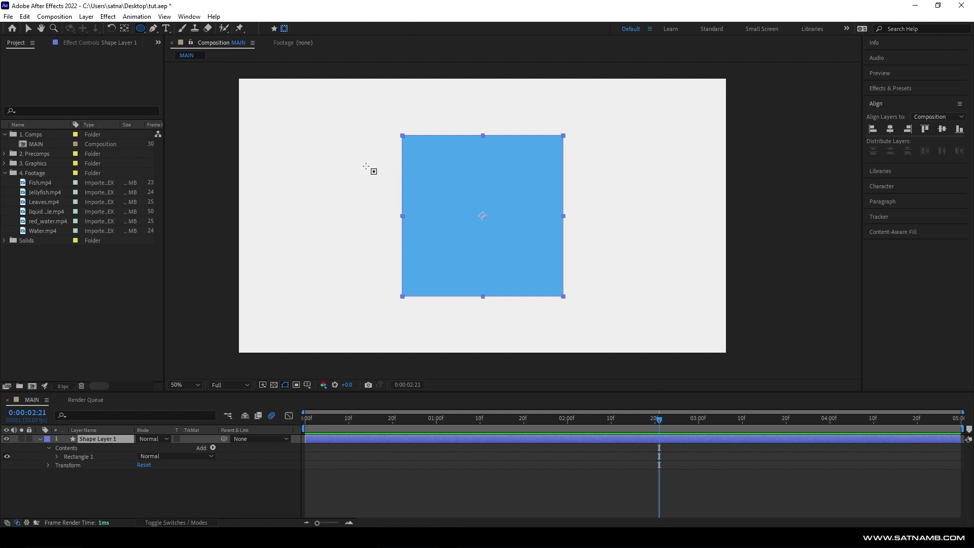
{"action": "left_click_drag", "start_coordinate": [402, 136], "coordinate": [513, 237]}
{"action": "key", "text": "v"}
{"action": "double_click", "coordinate": [401, 180]}
- Move Mask 1's circle to the centre of the square
{"action": "left_click", "coordinate": [398, 508]}
{"action": "left_click", "coordinate": [81, 473]}
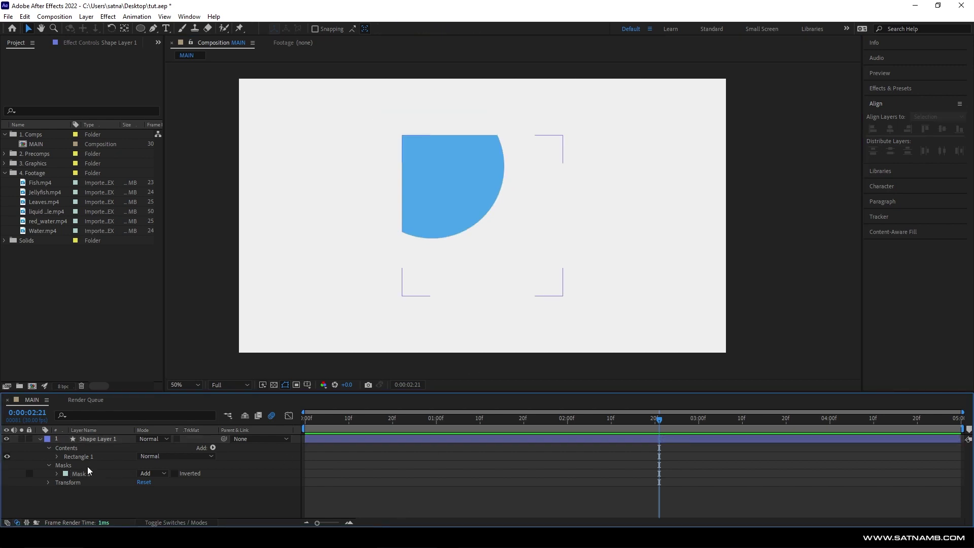
{"action": "double_click", "coordinate": [429, 223]}
{"action": "left_click_drag", "start_coordinate": [431, 219], "coordinate": [487, 237]}
{"action": "key", "text": "Return"}
{"action": "left_click", "coordinate": [369, 498]}
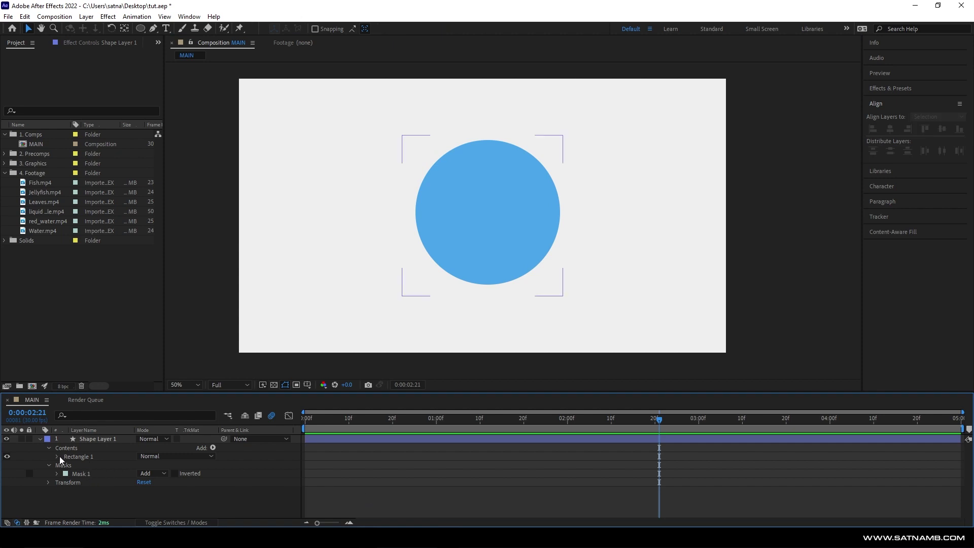
- Slightly increase Mask 1's Mask Expansion
{"action": "left_click", "coordinate": [54, 473]}
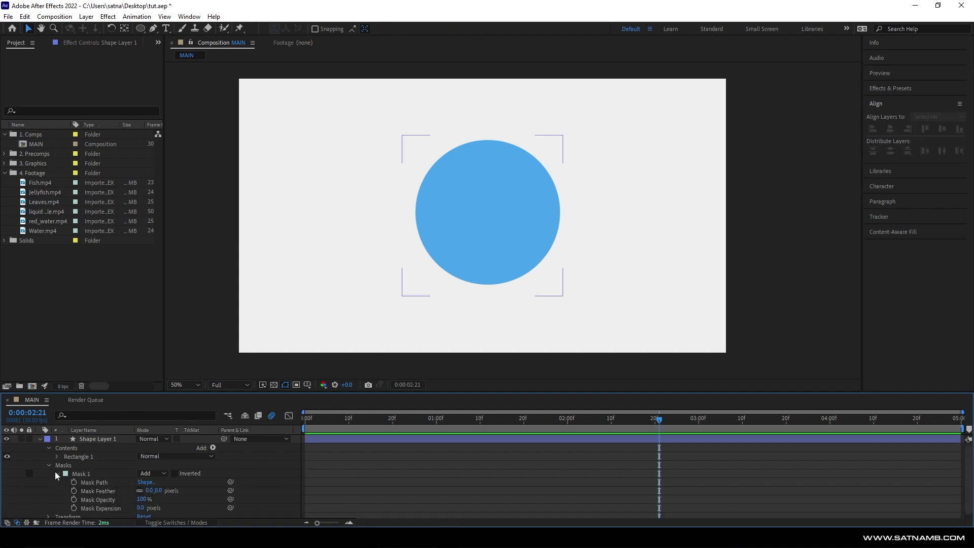
{"action": "left_click", "coordinate": [55, 473]}
{"action": "left_click", "coordinate": [56, 474]}
{"action": "mouse_move", "coordinate": [142, 507]}
{"action": "left_mouse_down"}
{"action": "mouse_move", "coordinate": [285, 525]}
{"action": "mouse_move", "coordinate": [146, 508]}
{"action": "left_mouse_up"}
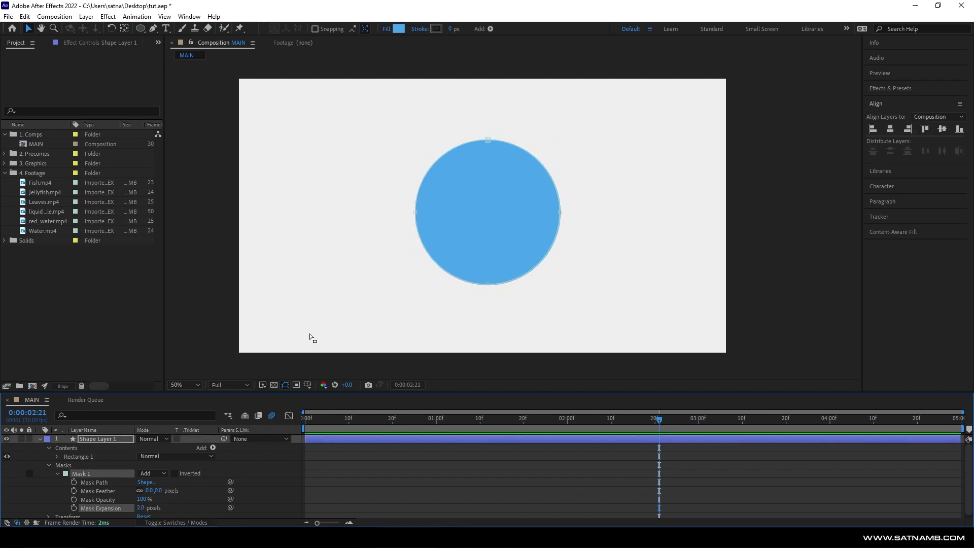
- Search Effects & Presets for 'fill' and apply the Fill effect to the shape layer
{"action": "left_click", "coordinate": [85, 44]}
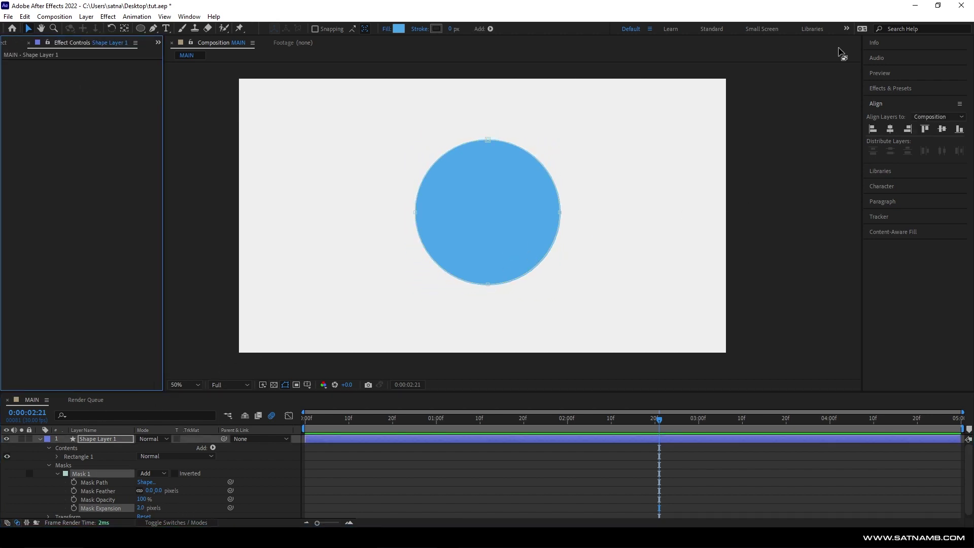
{"action": "left_click", "coordinate": [916, 89]}
{"action": "left_click", "coordinate": [902, 100]}
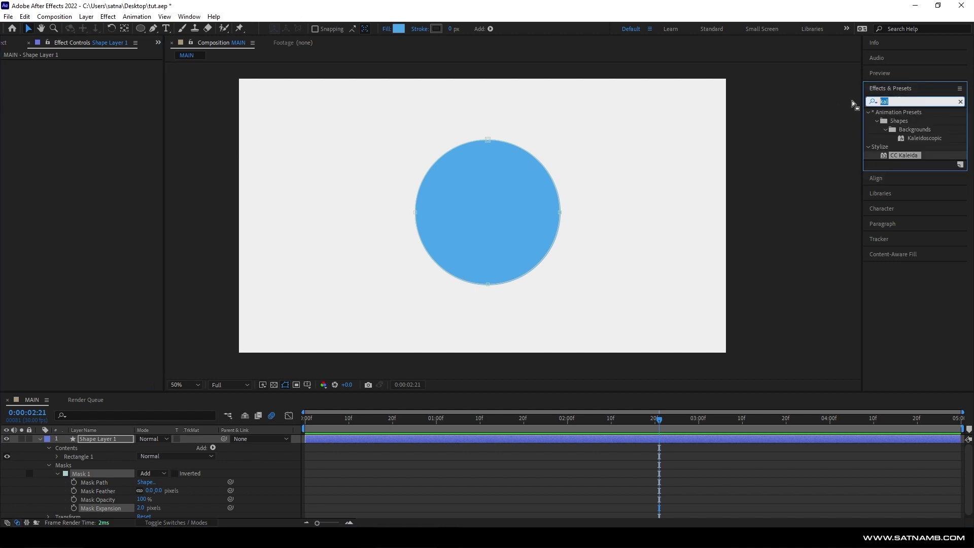
{"action": "type", "text": "fill"}
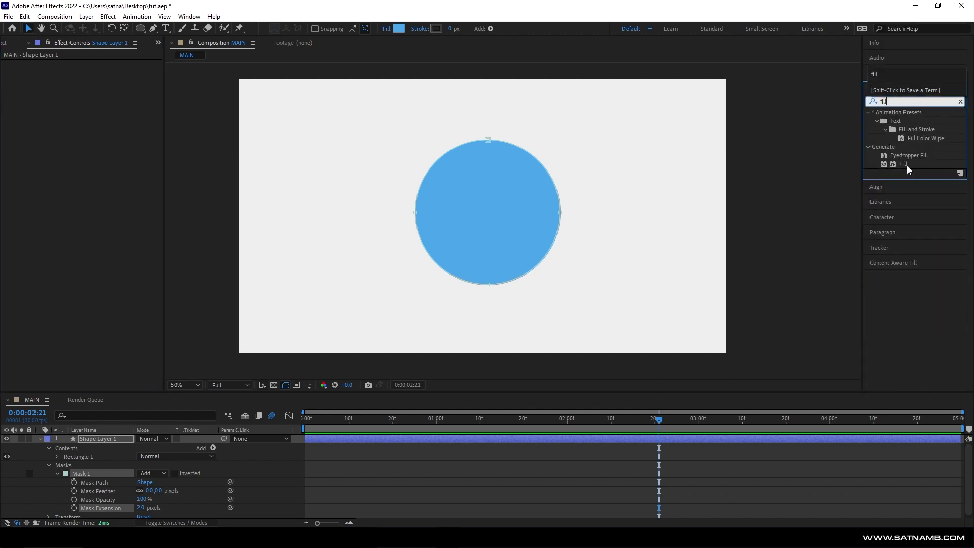
{"action": "left_click_drag", "start_coordinate": [903, 164], "coordinate": [491, 226]}
- Set the Fill effect's colour to a desaturated grey
{"action": "left_click", "coordinate": [96, 91]}
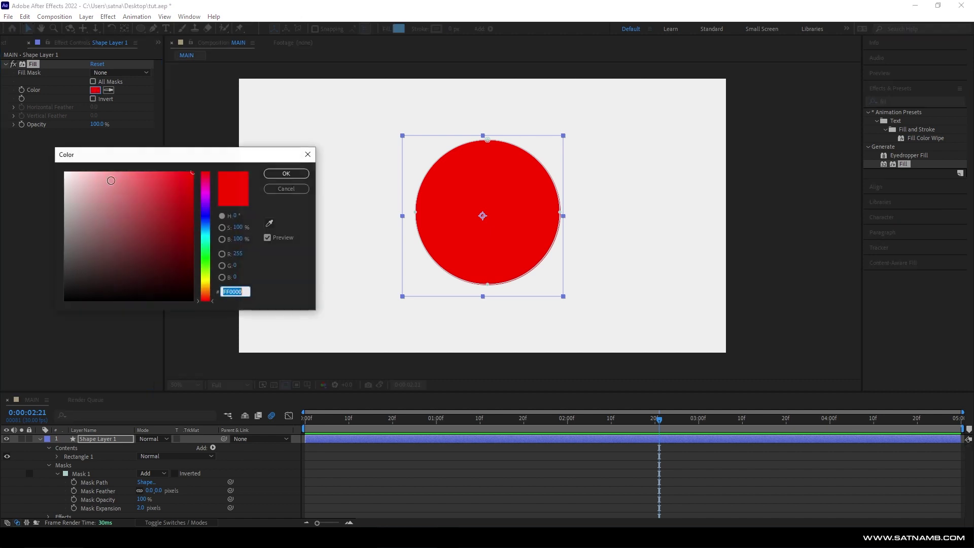
{"action": "left_click", "coordinate": [204, 224]}
{"action": "left_click_drag", "start_coordinate": [90, 211], "coordinate": [58, 249]}
{"action": "left_click", "coordinate": [287, 174]}
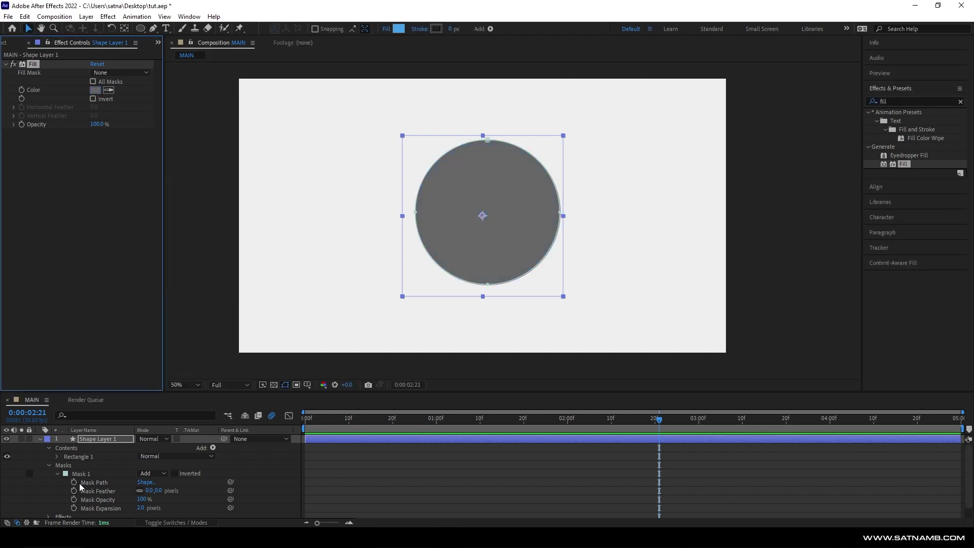
- Limit the Fill effect to Mask 1 through its Compositing Options
{"action": "key", "text": "e"}
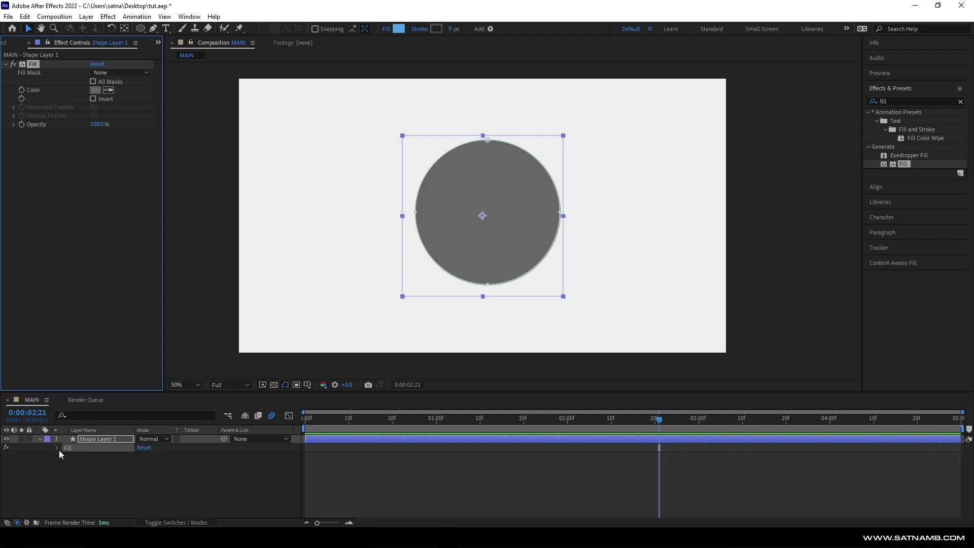
{"action": "left_click", "coordinate": [58, 449]}
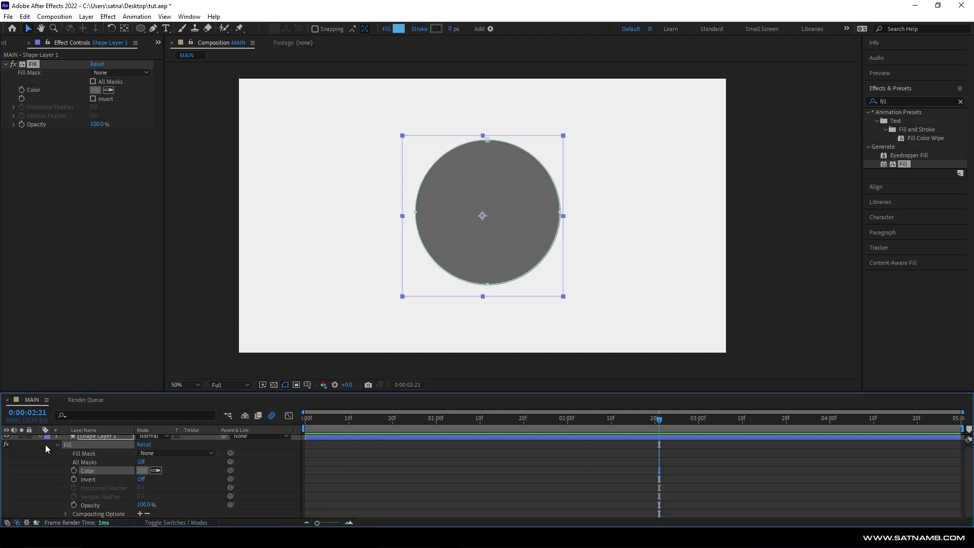
{"action": "left_click", "coordinate": [66, 514]}
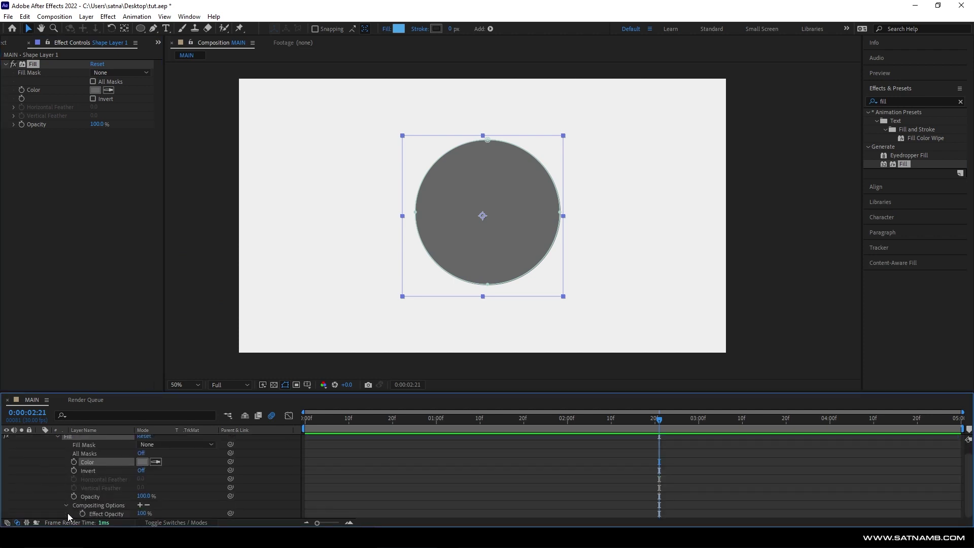
{"action": "left_click", "coordinate": [140, 505]}
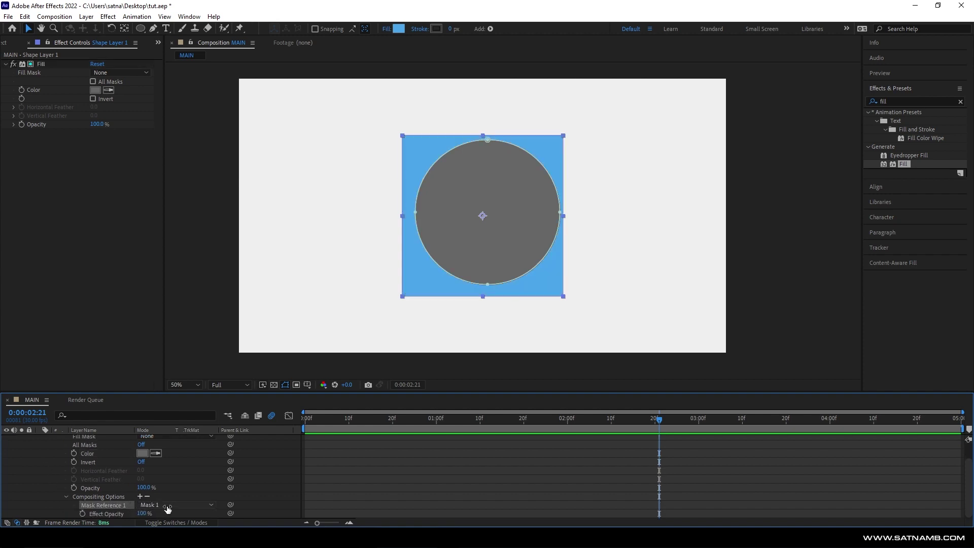
{"action": "left_click", "coordinate": [304, 241]}
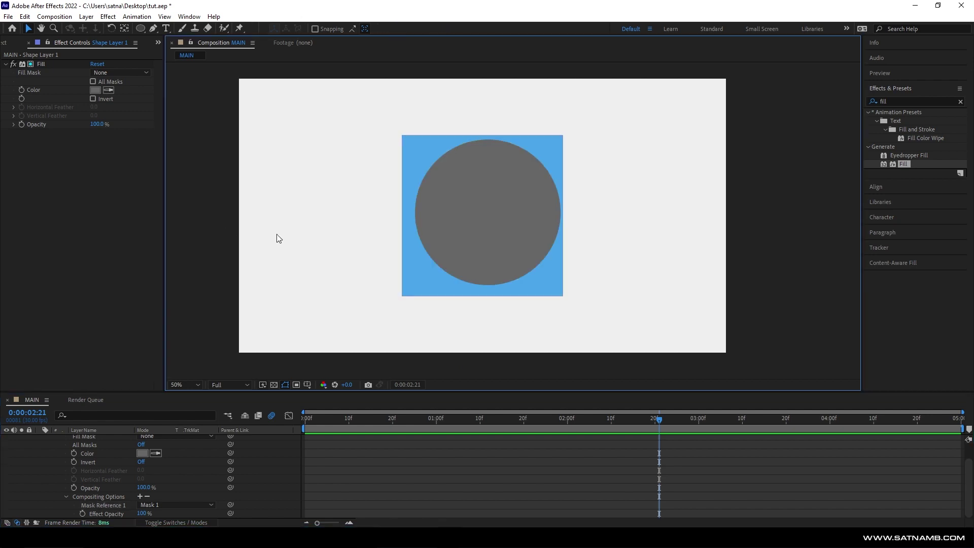
- Change the Fill colour to light grey (BABABA)
{"action": "left_click", "coordinate": [96, 90]}
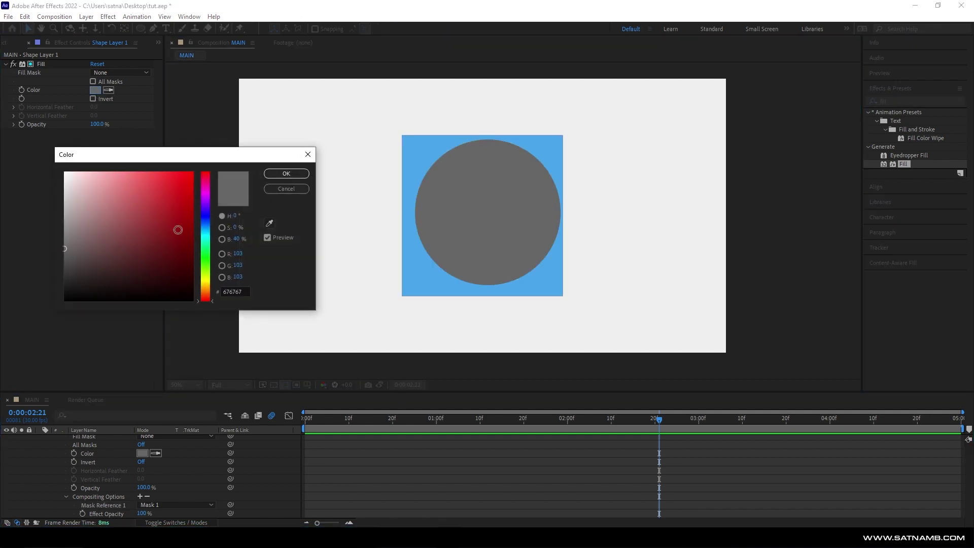
{"action": "left_click_drag", "start_coordinate": [178, 222], "coordinate": [48, 205]}
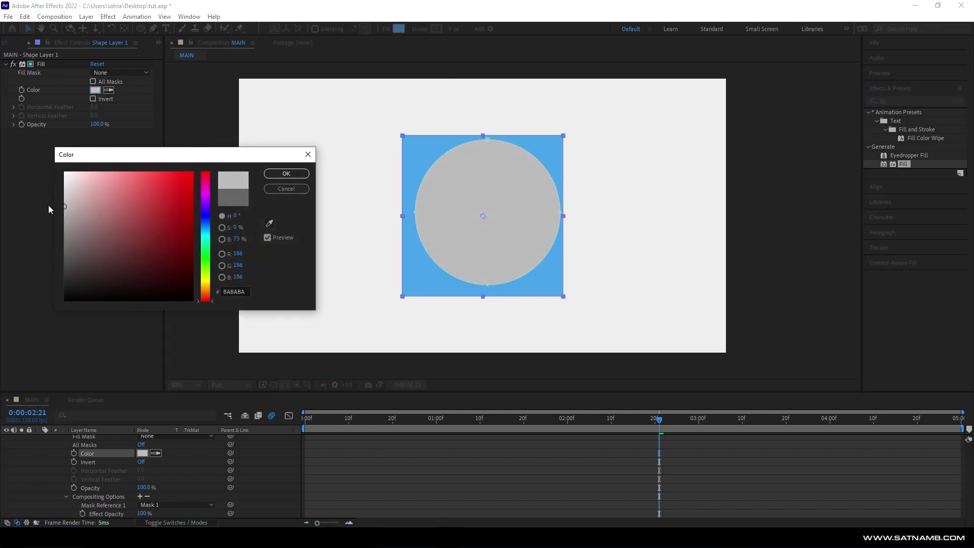
{"action": "left_click", "coordinate": [286, 172]}
- Start a second mask path with the Pen tool in mask mode, placing three points
{"action": "left_click", "coordinate": [153, 28]}
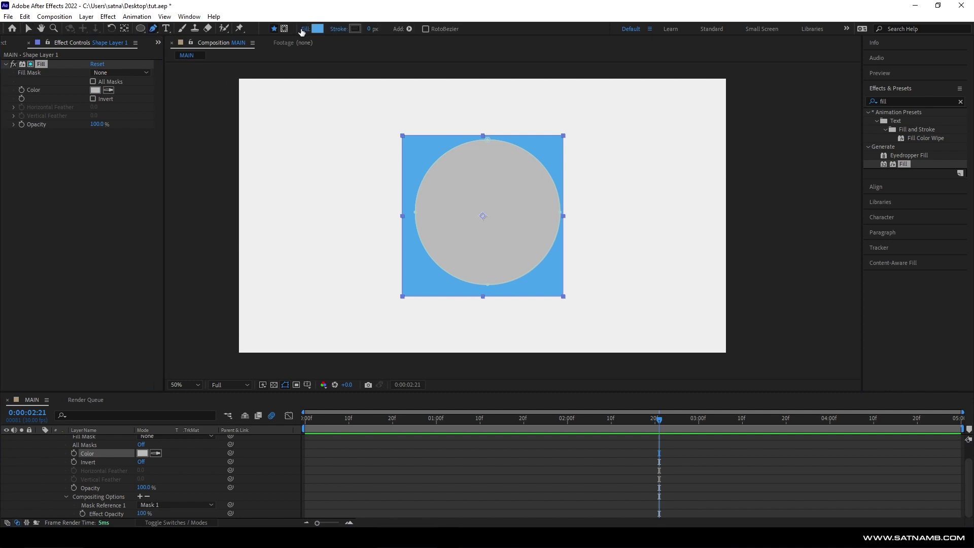
{"action": "left_click", "coordinate": [284, 28]}
{"action": "left_click", "coordinate": [377, 212]}
{"action": "left_click", "coordinate": [620, 168]}
{"action": "left_click", "coordinate": [458, 274]}
- Add a final point left of the square and close the second mask path
{"action": "left_click", "coordinate": [317, 223]}
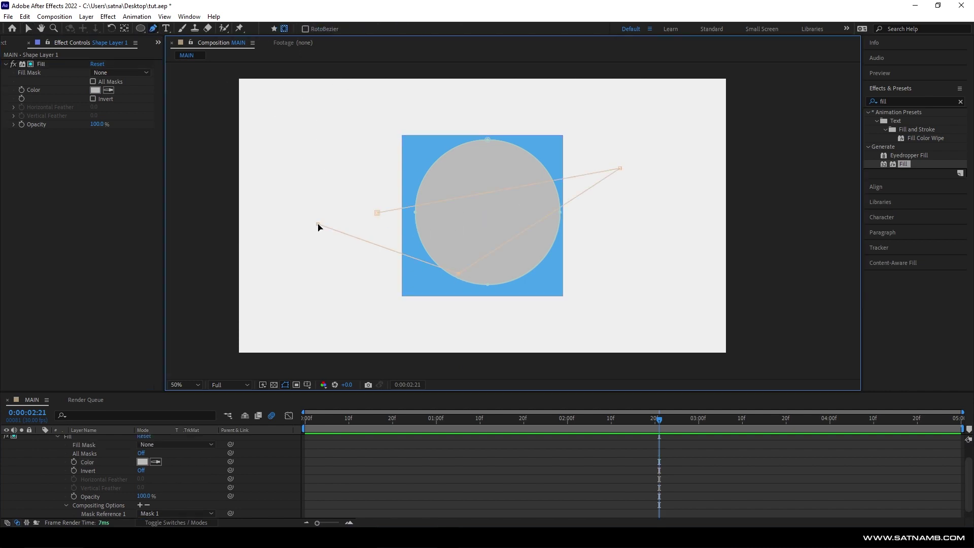
{"action": "left_click", "coordinate": [378, 213]}
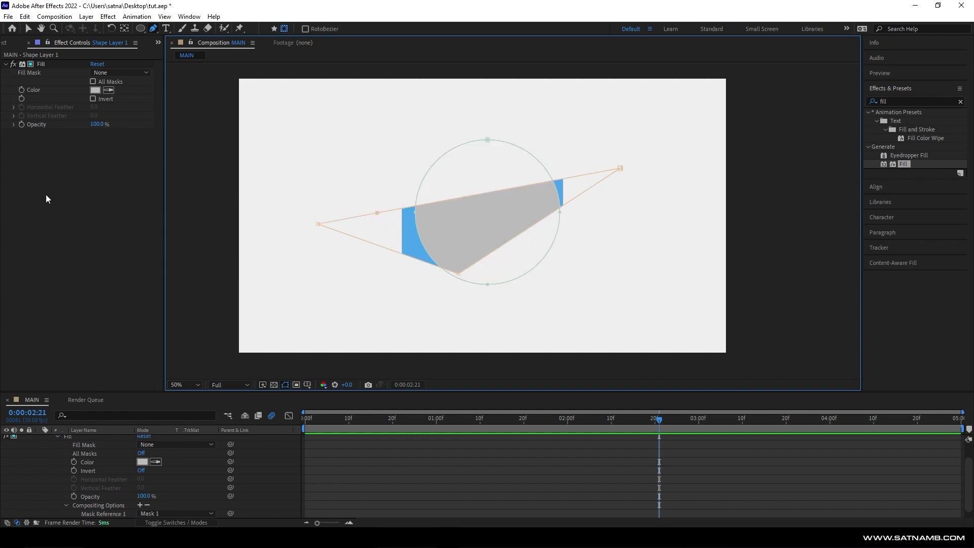
{"action": "scroll", "coordinate": [181, 464], "scroll_direction": "up", "scroll_amount": 2}
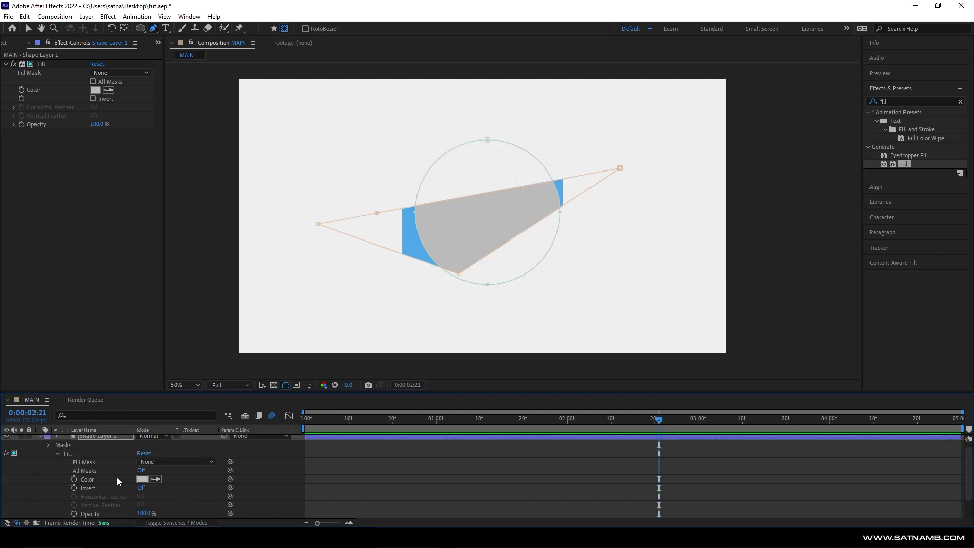
{"action": "left_click", "coordinate": [44, 440]}
- Duplicate the Fill effect as Fill 2 and set its colour to a very dark red
{"action": "left_click", "coordinate": [43, 65]}
{"action": "key", "text": "ctrl+d"}
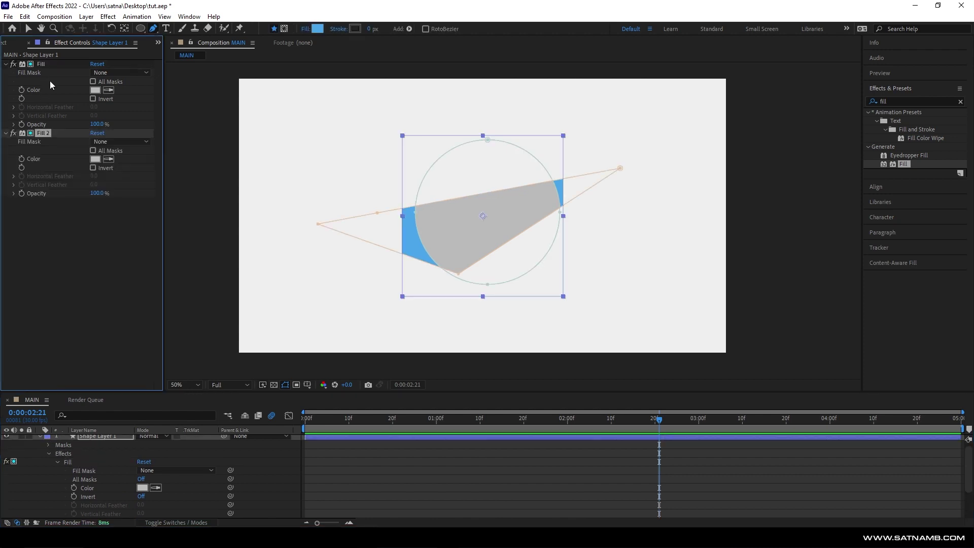
{"action": "left_click", "coordinate": [95, 159]}
{"action": "left_click_drag", "start_coordinate": [174, 263], "coordinate": [170, 290]}
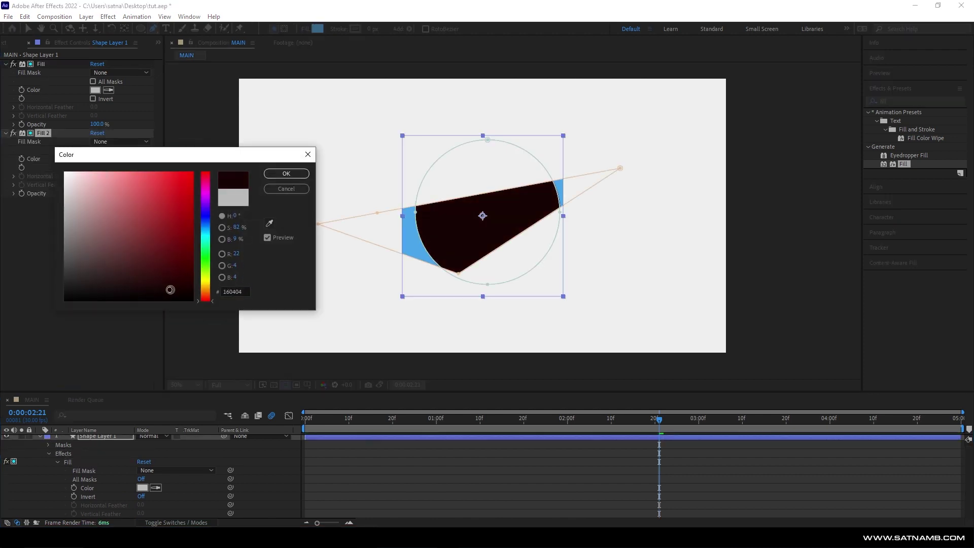
{"action": "left_click", "coordinate": [280, 172]}
- Restrict Fill 2 to Mask 2 via a Compositing Options mask reference
{"action": "scroll", "coordinate": [88, 465], "scroll_direction": "down", "scroll_amount": 4}
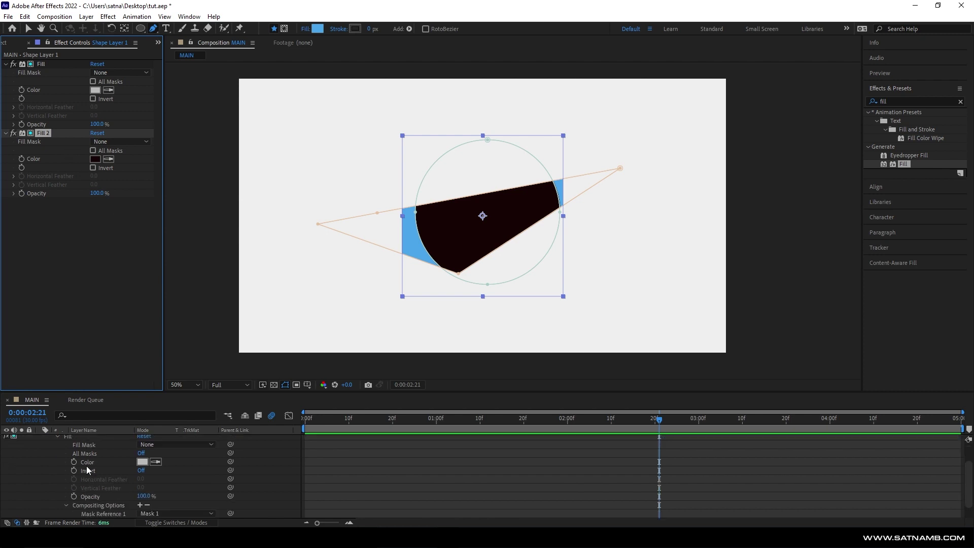
{"action": "left_click", "coordinate": [56, 512]}
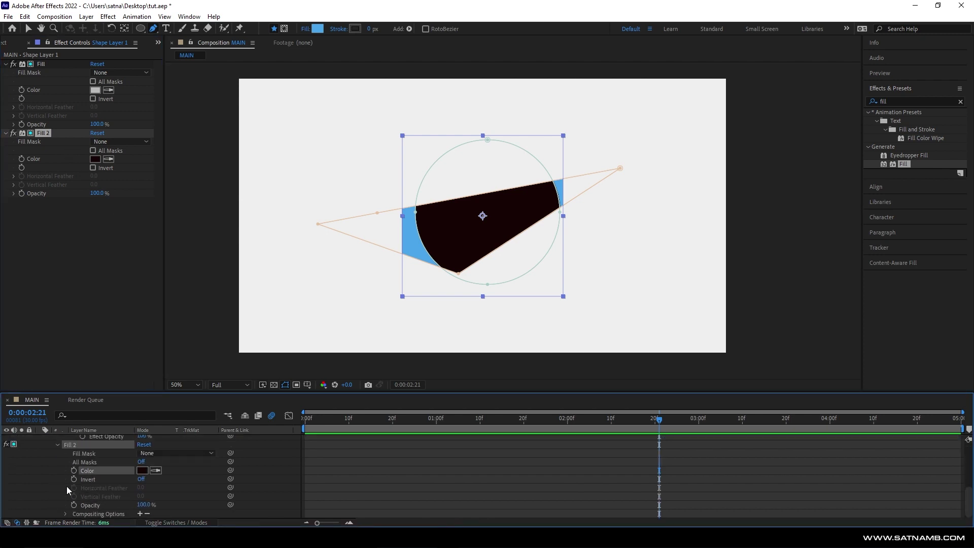
{"action": "left_click", "coordinate": [65, 514]}
{"action": "left_click", "coordinate": [140, 497]}
{"action": "left_click", "coordinate": [152, 505]}
{"action": "left_click", "coordinate": [151, 495]}
{"action": "left_click", "coordinate": [397, 482]}
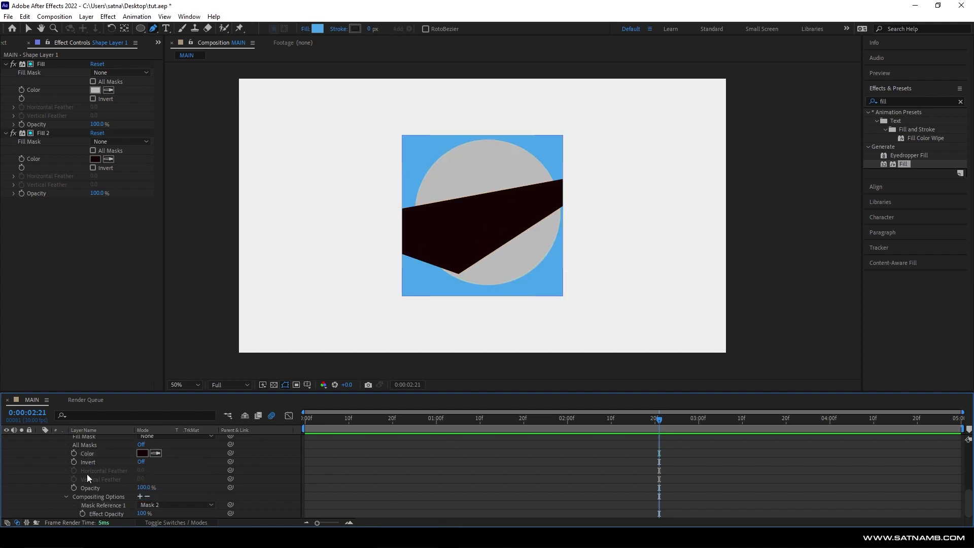
- Select Shape Layer 1 to show its Fill and Fill 2 effects
{"action": "scroll", "coordinate": [32, 474], "scroll_direction": "up", "scroll_amount": 3}
{"action": "scroll", "coordinate": [32, 474], "scroll_direction": "up", "scroll_amount": 5}
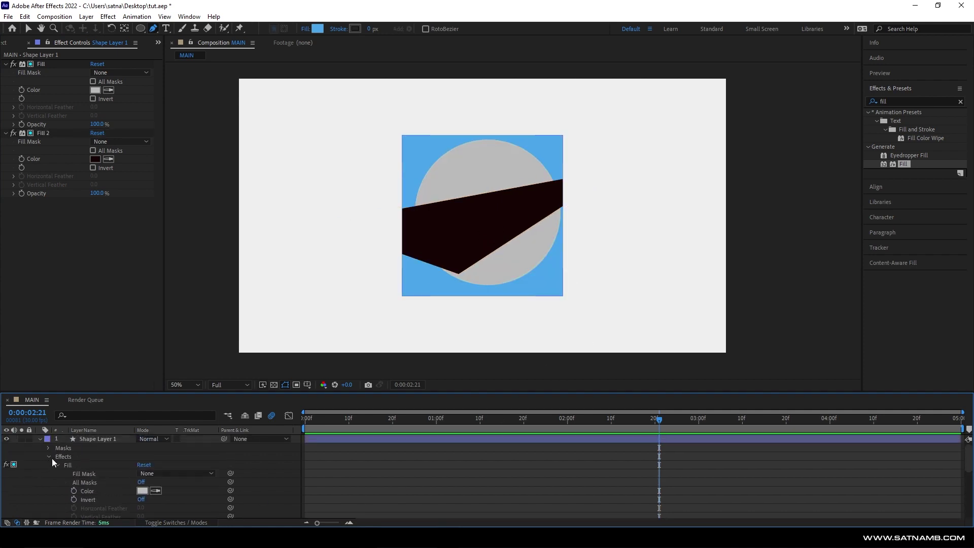
{"action": "left_click", "coordinate": [99, 440]}
- Delete Shape Layer 1, then add Fish.mp4 to the comp and Jellyfish.mp4 in the bottom-right quarter
{"action": "key", "text": "Delete"}
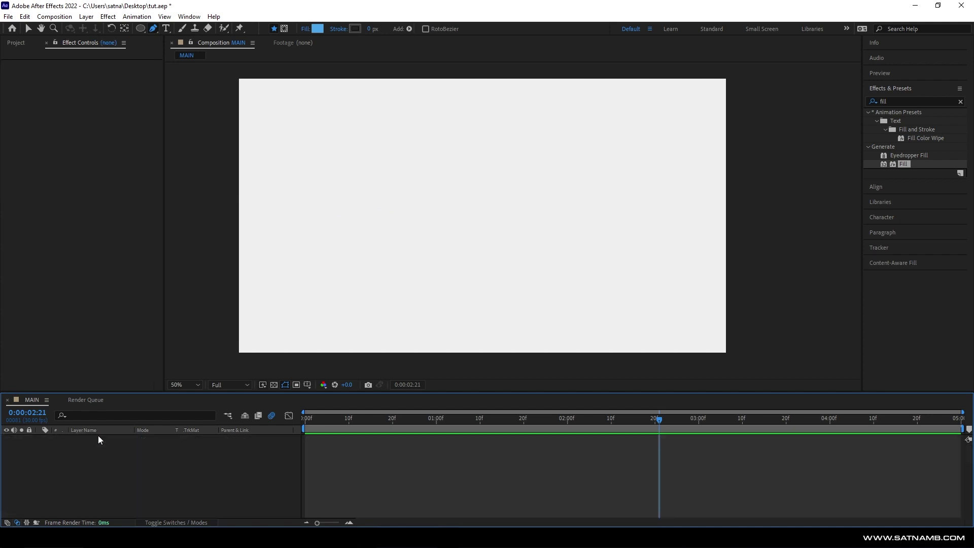
{"action": "left_click", "coordinate": [13, 42]}
{"action": "left_click", "coordinate": [41, 191]}
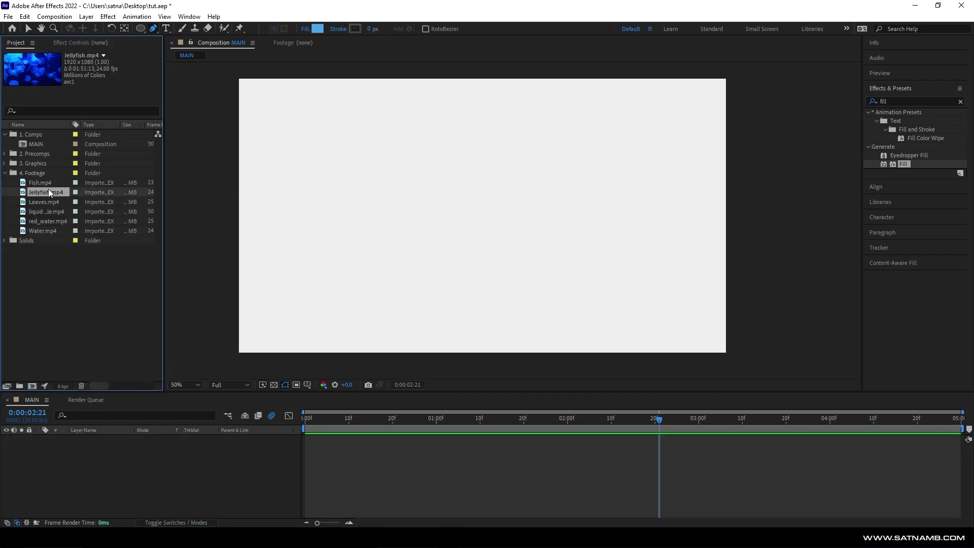
{"action": "left_click", "coordinate": [45, 184]}
{"action": "left_click_drag", "start_coordinate": [44, 184], "coordinate": [487, 224]}
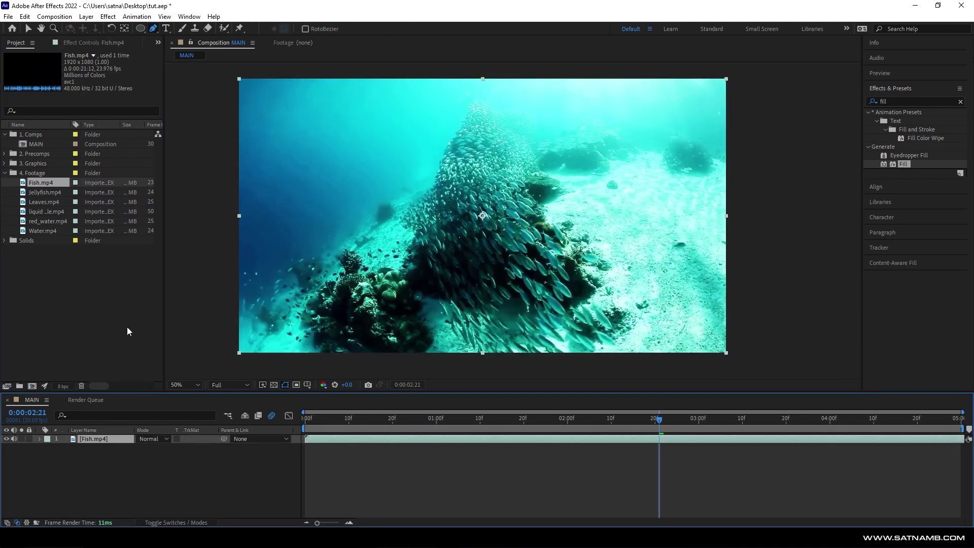
{"action": "left_click_drag", "start_coordinate": [51, 197], "coordinate": [729, 355]}
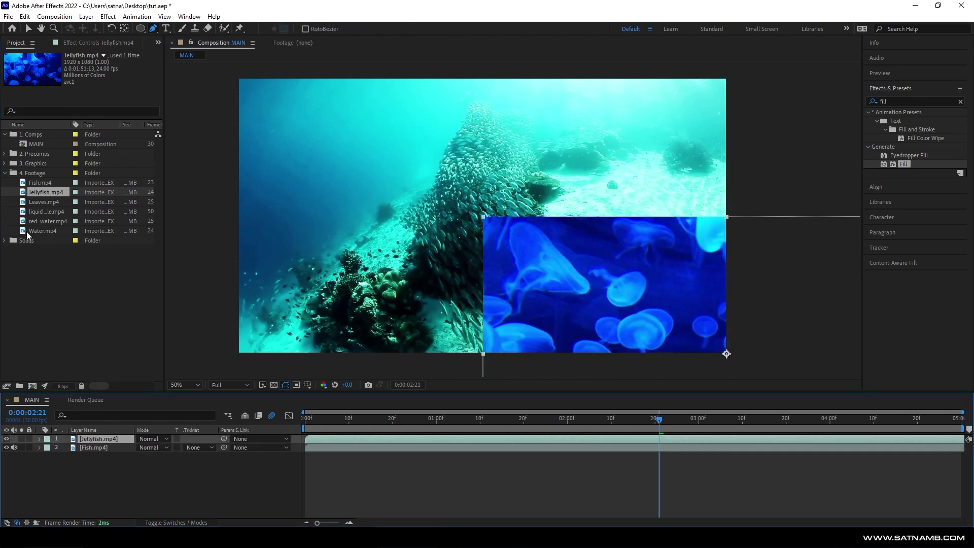
- Place Water.mp4 at the top-left of the comp and scale it to 50%
{"action": "left_click_drag", "start_coordinate": [45, 202], "coordinate": [56, 227]}
{"action": "left_click", "coordinate": [47, 211]}
{"action": "left_click", "coordinate": [47, 221]}
{"action": "left_click", "coordinate": [42, 239]}
{"action": "left_click", "coordinate": [56, 230]}
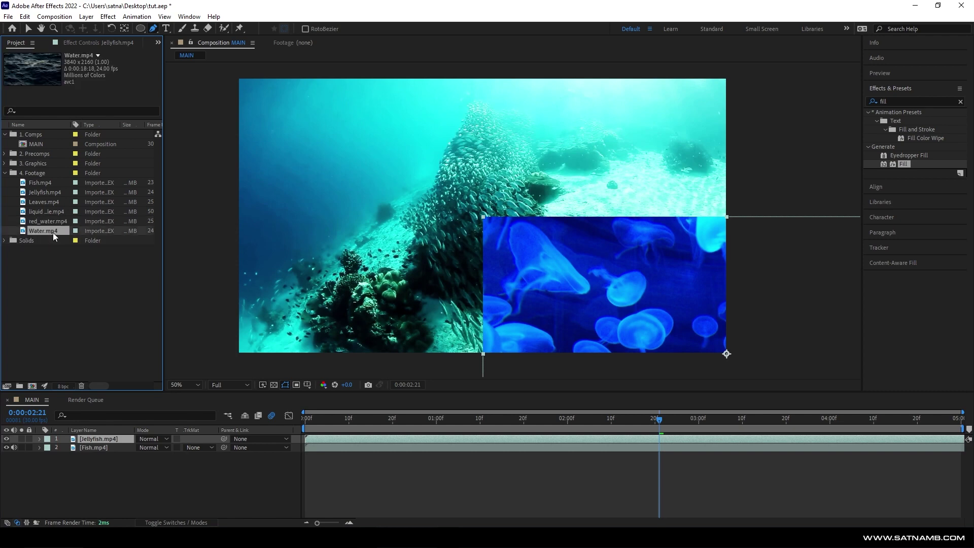
{"action": "left_click_drag", "start_coordinate": [54, 226], "coordinate": [241, 79]}
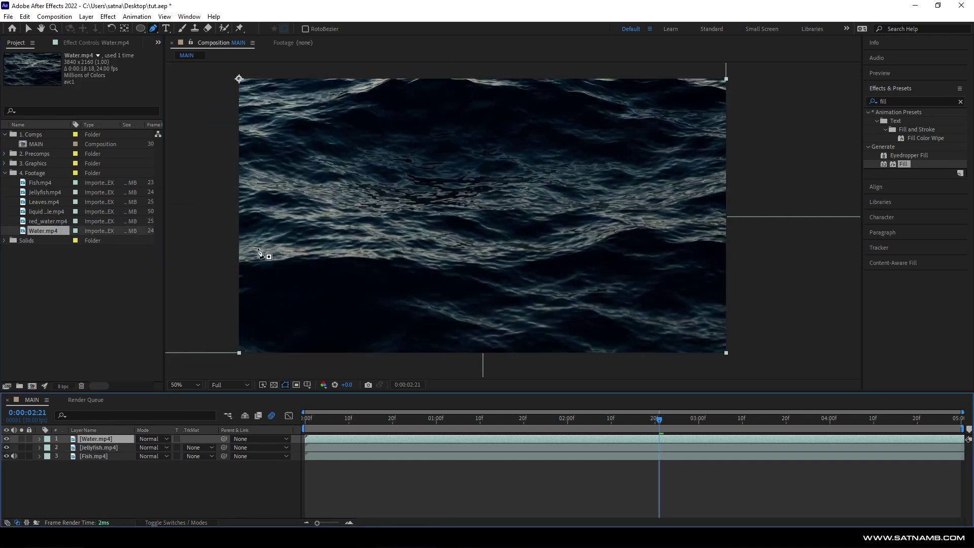
{"action": "key", "text": "F2"}
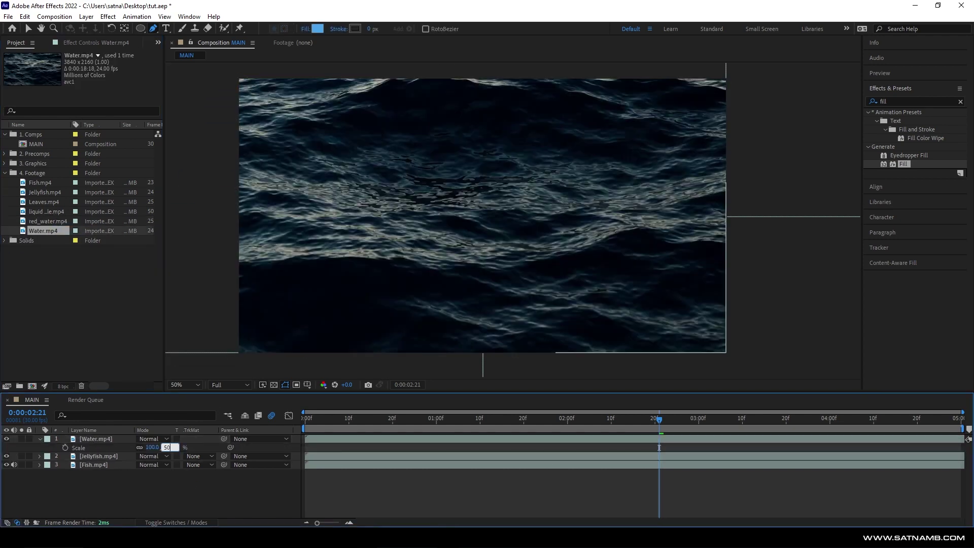
{"action": "key", "text": "Return"}
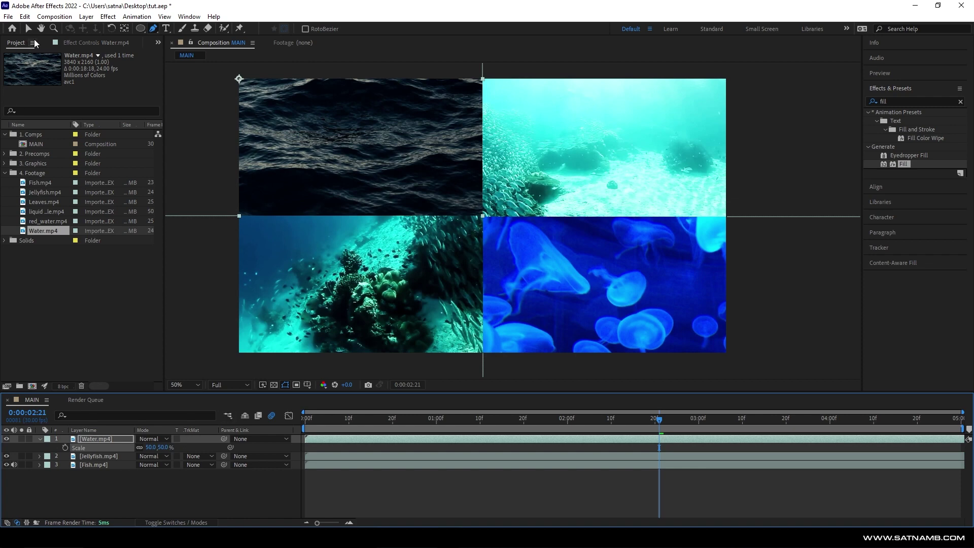
{"action": "left_click", "coordinate": [166, 476]}
- Switch to the Ellipse tool with no layer selected, ready to draw a circle
{"action": "left_click", "coordinate": [143, 29]}
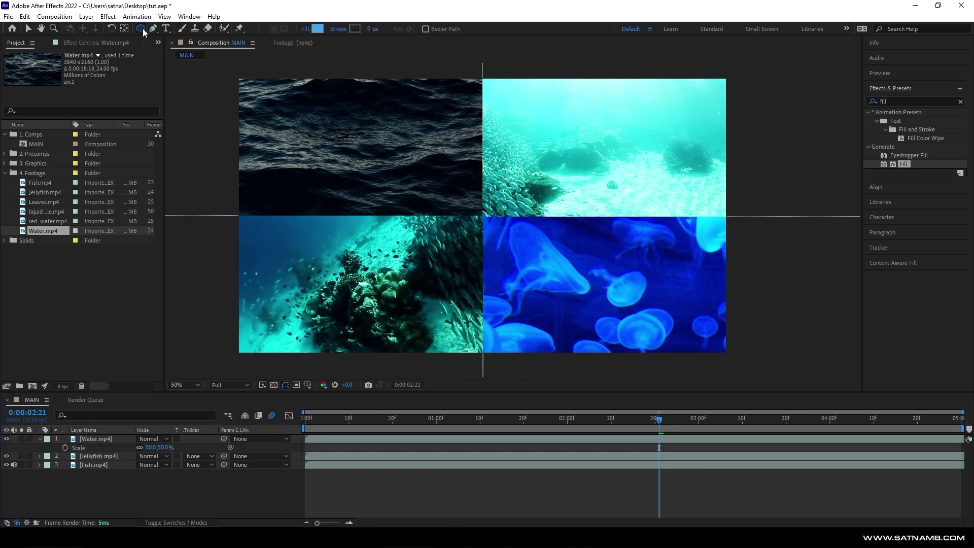
{"action": "left_click", "coordinate": [425, 523]}
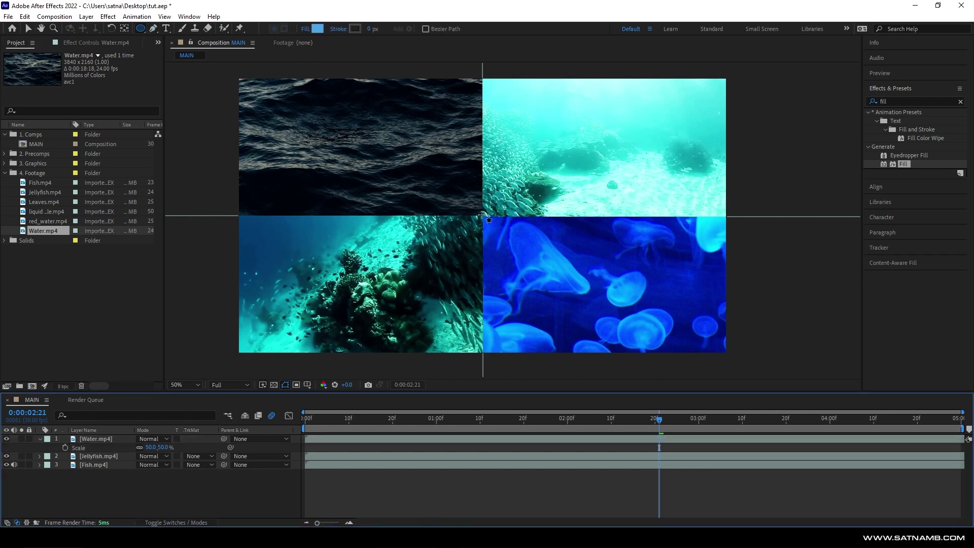
{"action": "left_click", "coordinate": [483, 216]}
- Draw a large circle over the grid centre, set its Mode to Stencil Alpha, and show the transparency grid
{"action": "left_click_drag", "start_coordinate": [489, 220], "coordinate": [600, 285]}
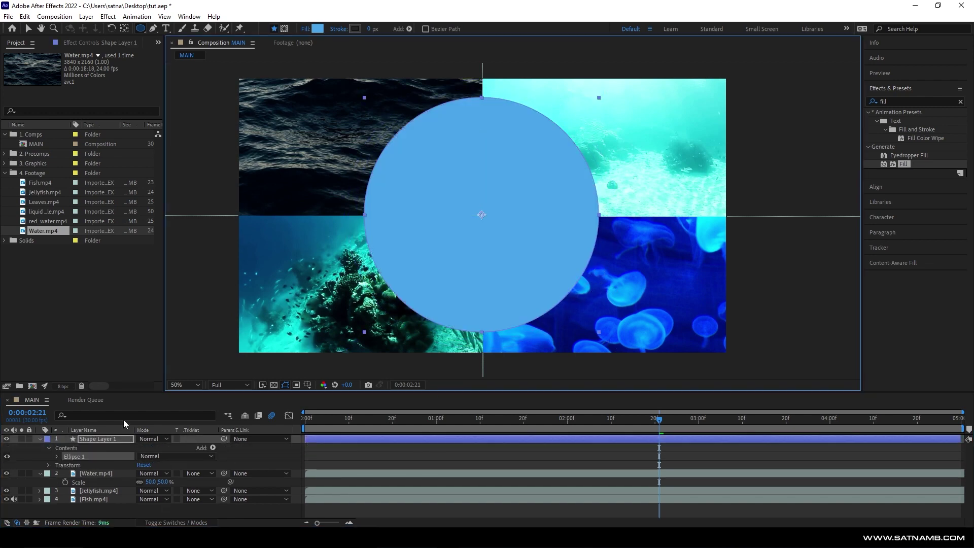
{"action": "left_click", "coordinate": [158, 439]}
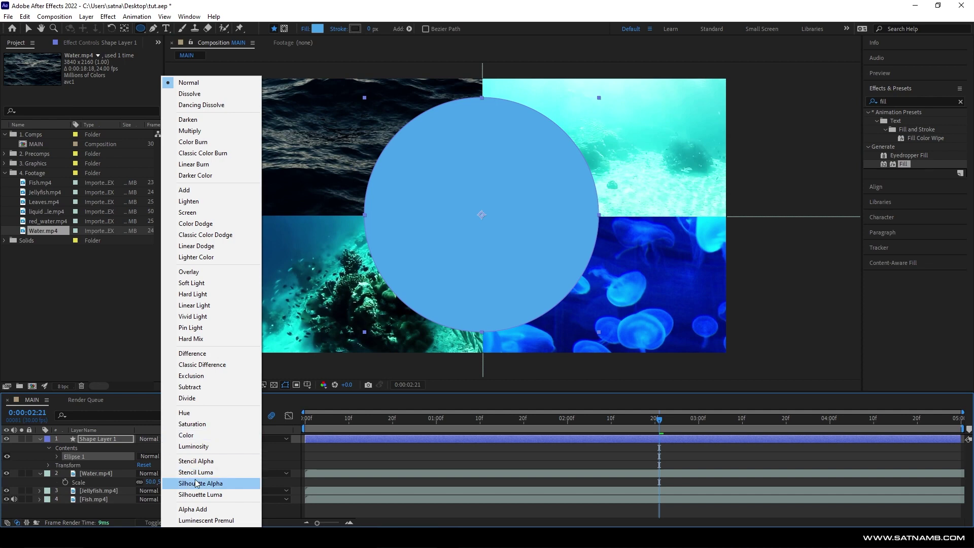
{"action": "left_click", "coordinate": [187, 463]}
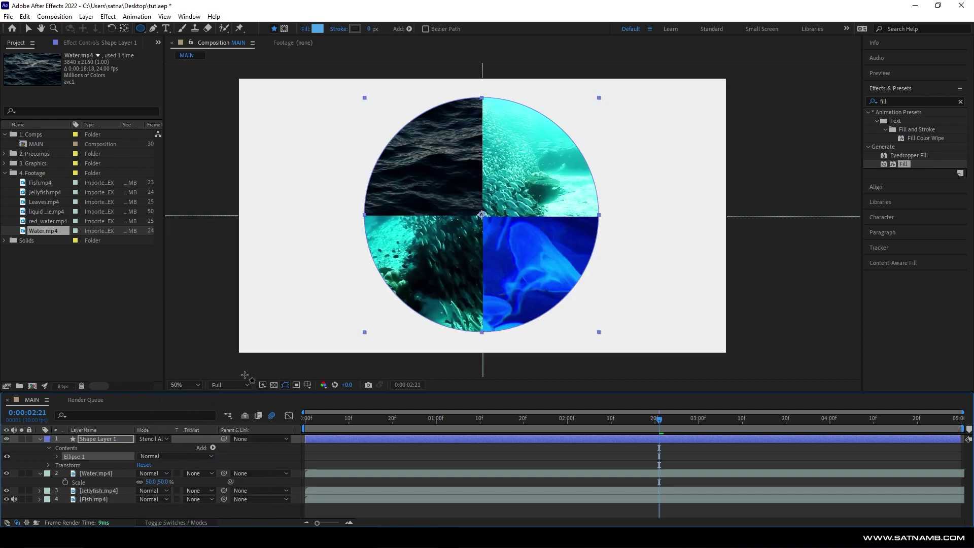
{"action": "left_click", "coordinate": [275, 384]}
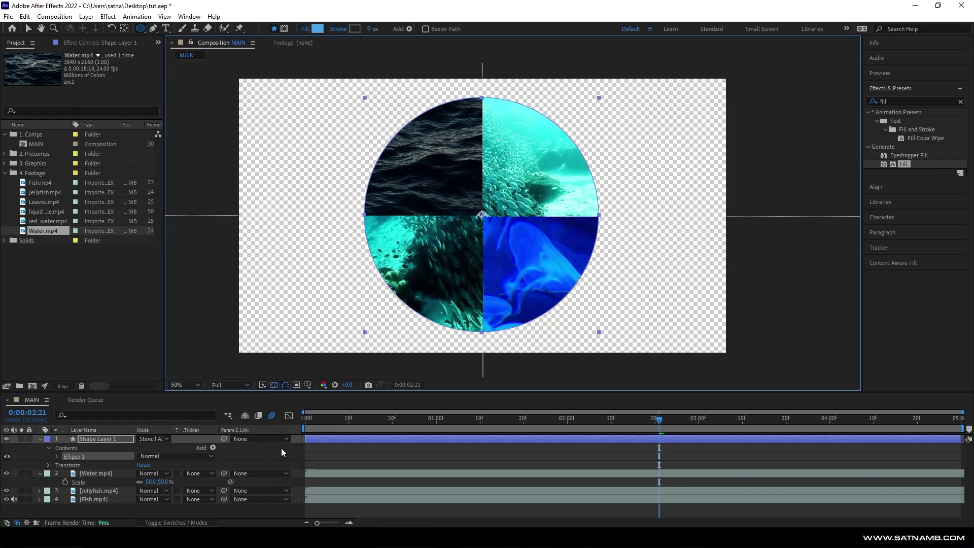
{"action": "left_click", "coordinate": [358, 458]}
- Try Silhouette Alpha on the circle layer, then return it to Stencil Alpha
{"action": "left_click", "coordinate": [162, 439]}
{"action": "left_click", "coordinate": [192, 484]}
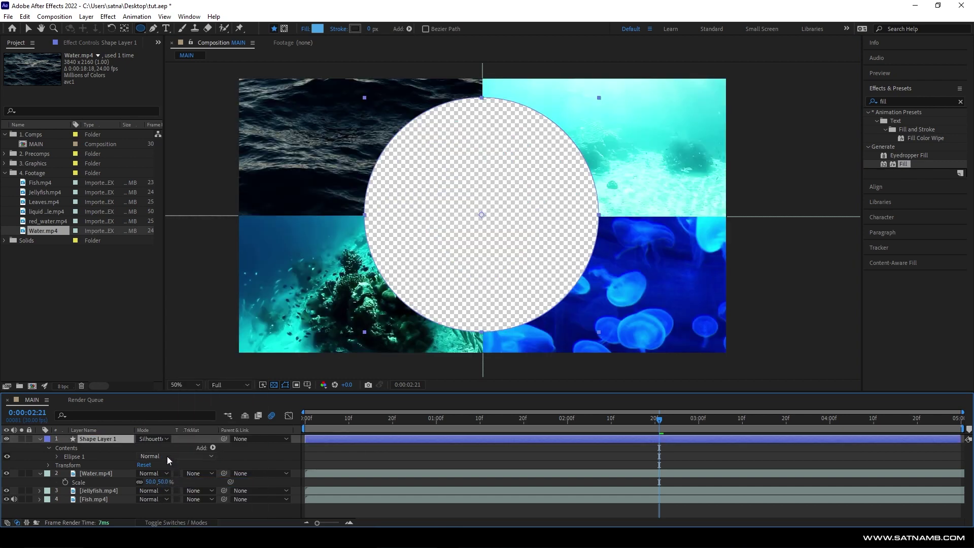
{"action": "left_click", "coordinate": [162, 439]}
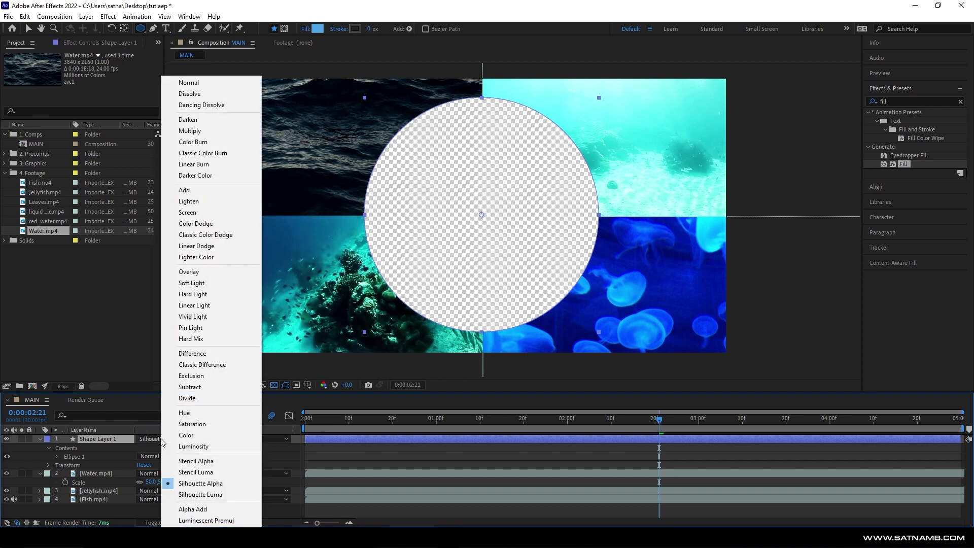
{"action": "left_click", "coordinate": [177, 461]}
{"action": "left_click", "coordinate": [373, 450]}
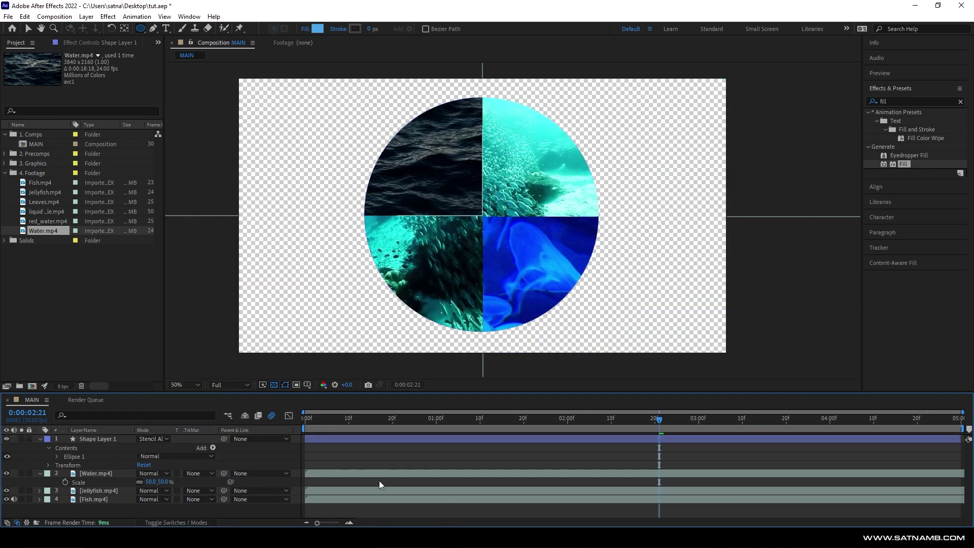
{"action": "left_click", "coordinate": [378, 475]}
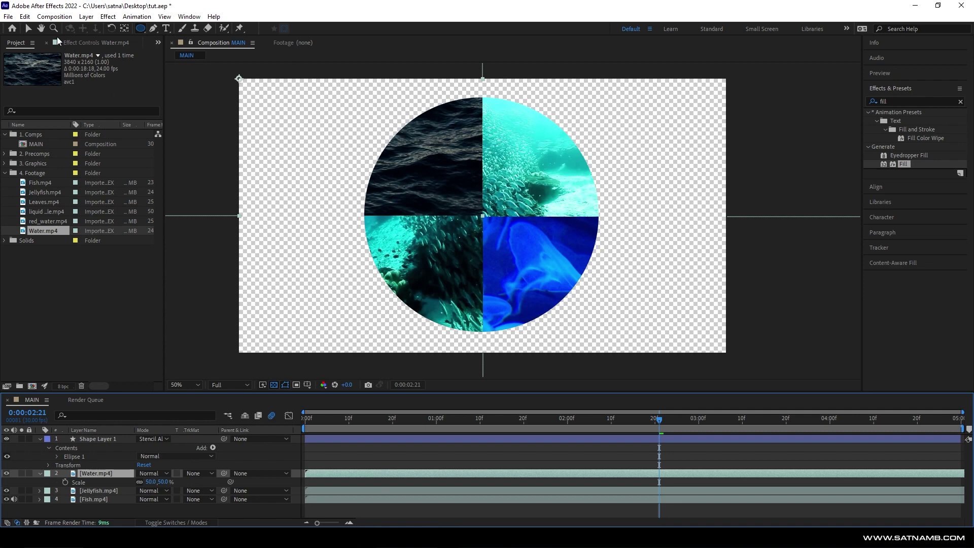
- Set Shape Layer 1's Ellipse Path 1 Size to 1254.0 × 1254.0
{"action": "left_click", "coordinate": [28, 30]}
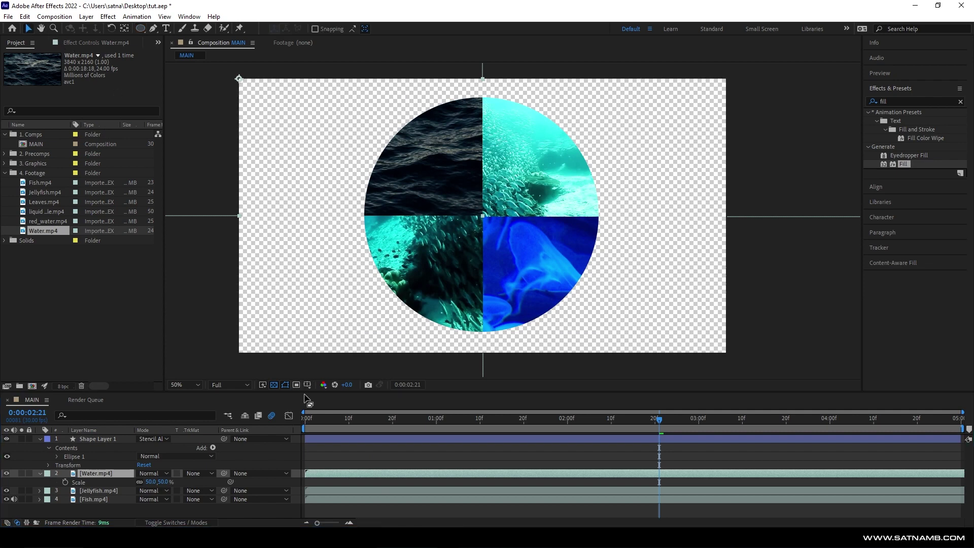
{"action": "left_click", "coordinate": [330, 438]}
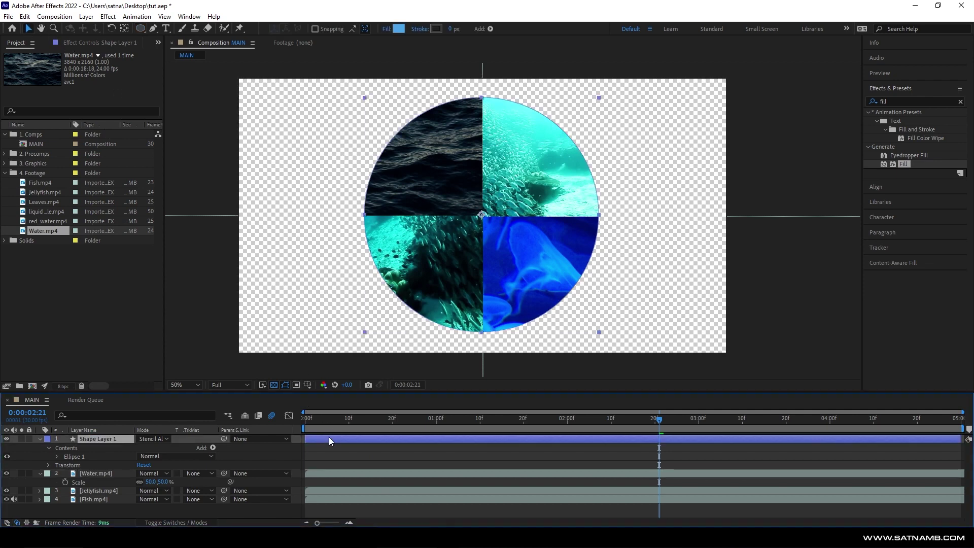
{"action": "left_click", "coordinate": [49, 448]}
{"action": "left_click", "coordinate": [49, 448]}
{"action": "left_click", "coordinate": [57, 456]}
{"action": "left_click", "coordinate": [61, 464]}
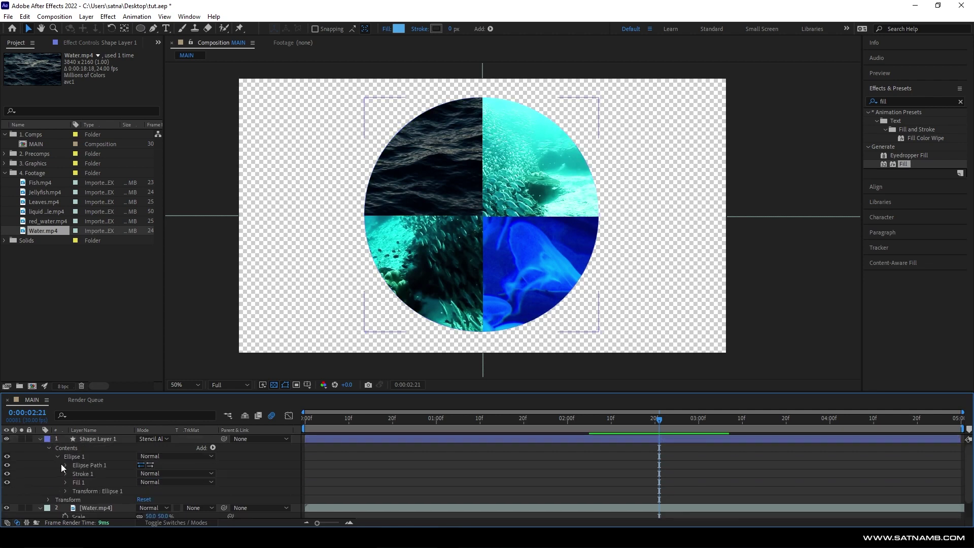
{"action": "left_click", "coordinate": [66, 465]}
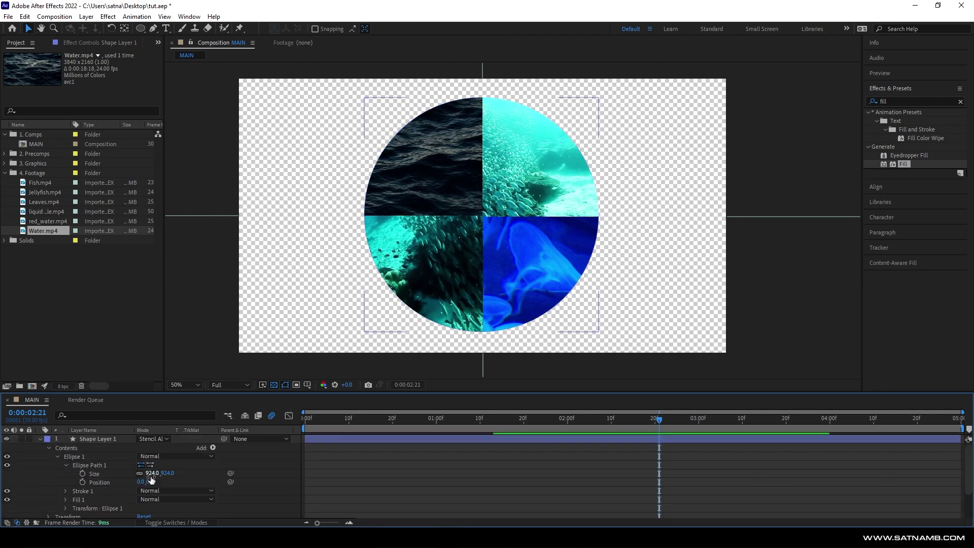
{"action": "left_click_drag", "start_coordinate": [151, 473], "coordinate": [342, 482]}
{"action": "left_click", "coordinate": [342, 482]}
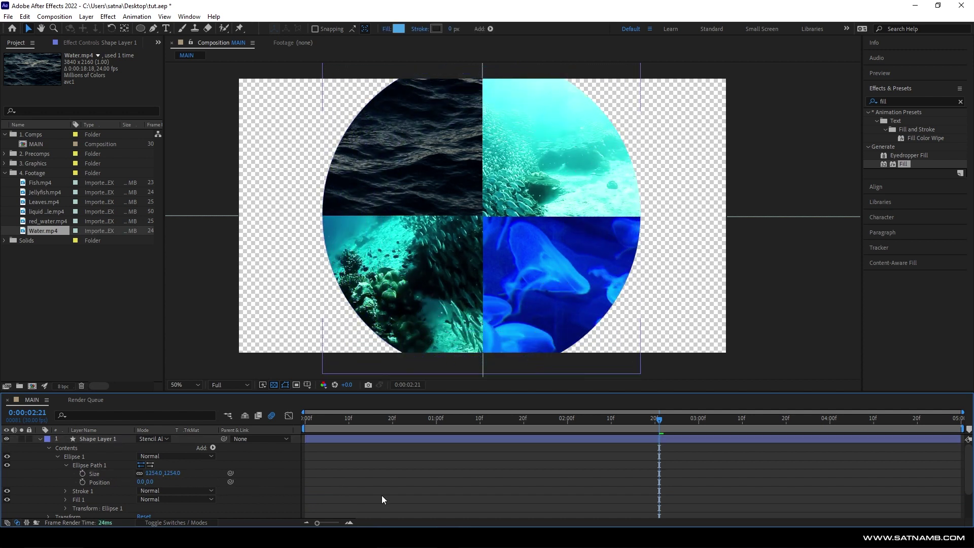
{"action": "left_click", "coordinate": [383, 439]}
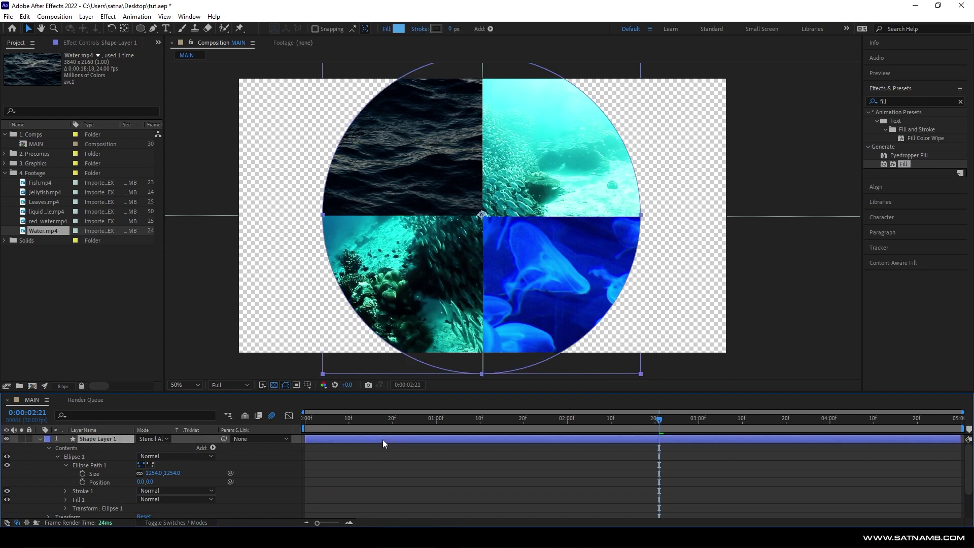
- Delete the selected circle Shape Layer 1 from the MAIN comp
{"action": "key", "text": "Delete"}
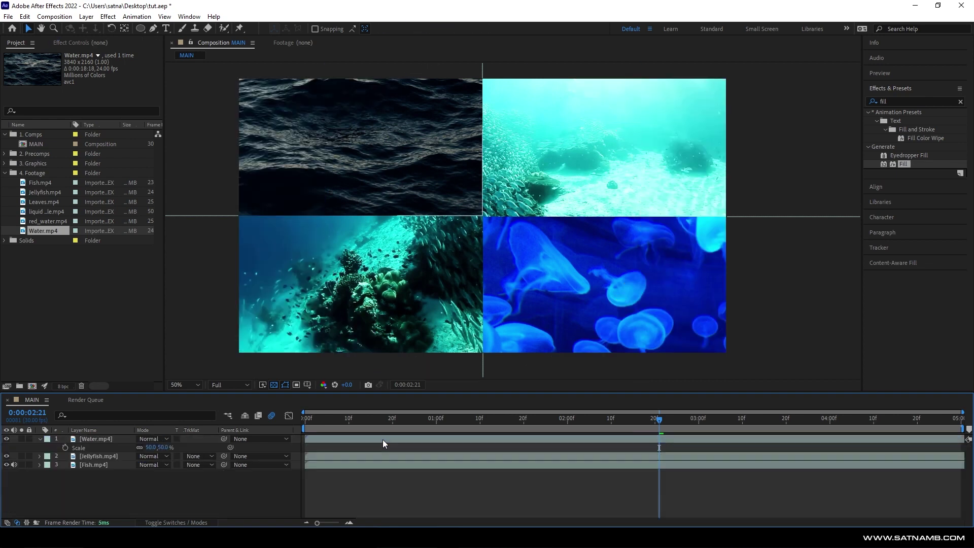